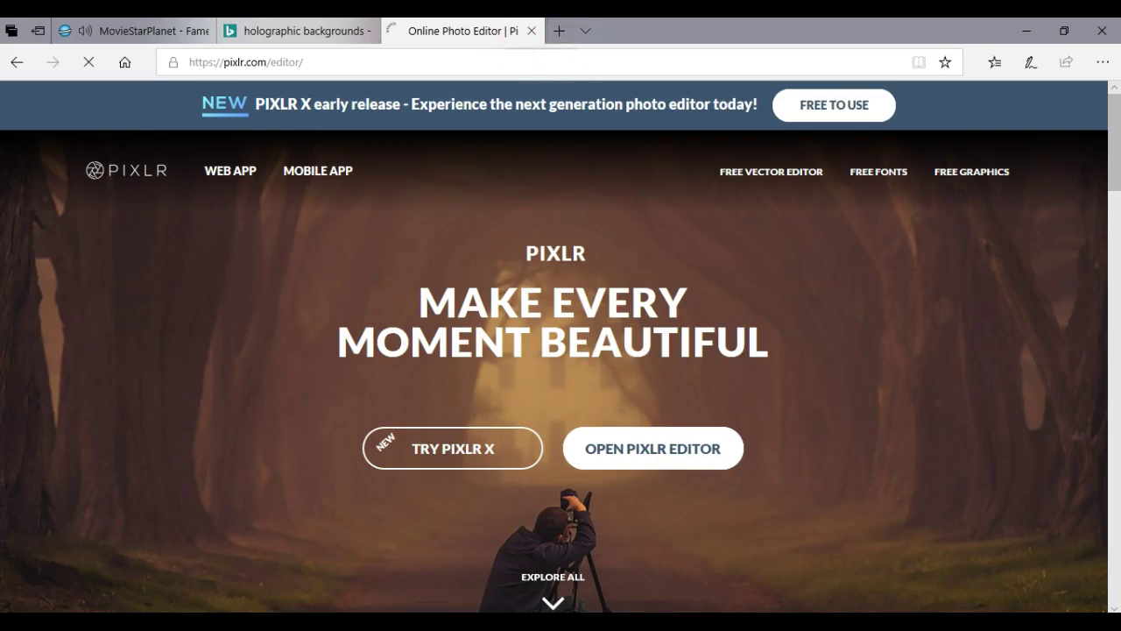
Open a new blank browser tab beside the loaded Pixlr Editor site.
click(559, 31)
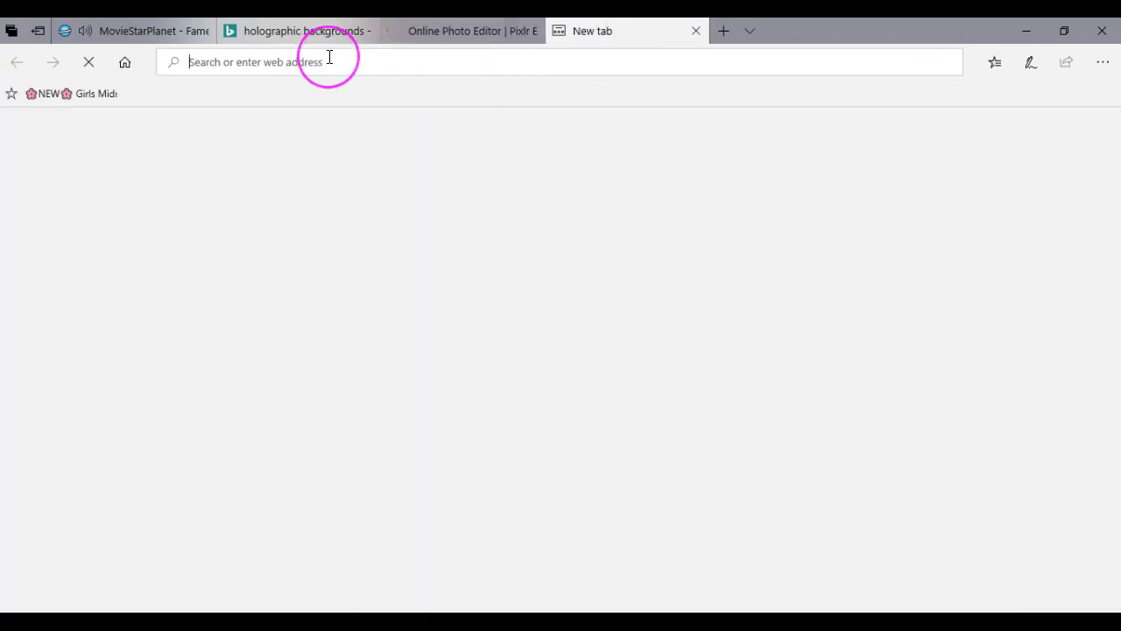
Search Bing for 'thumbnail size' to find the 1280x720 resolution.
text(thumbnn)
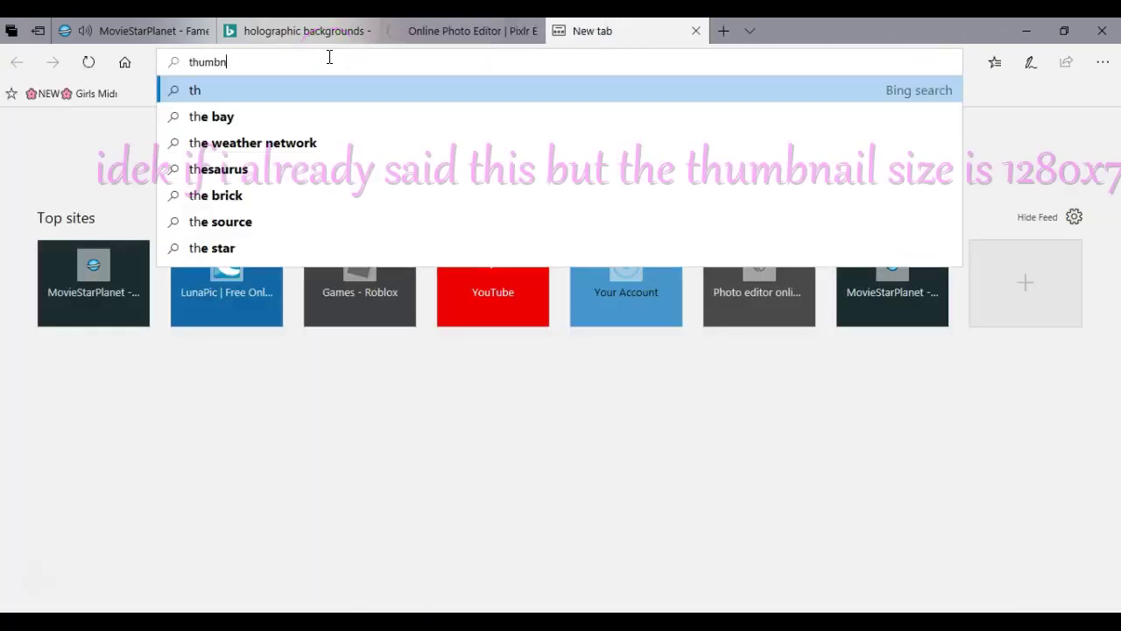
key(BackSpace)
text(ail six)
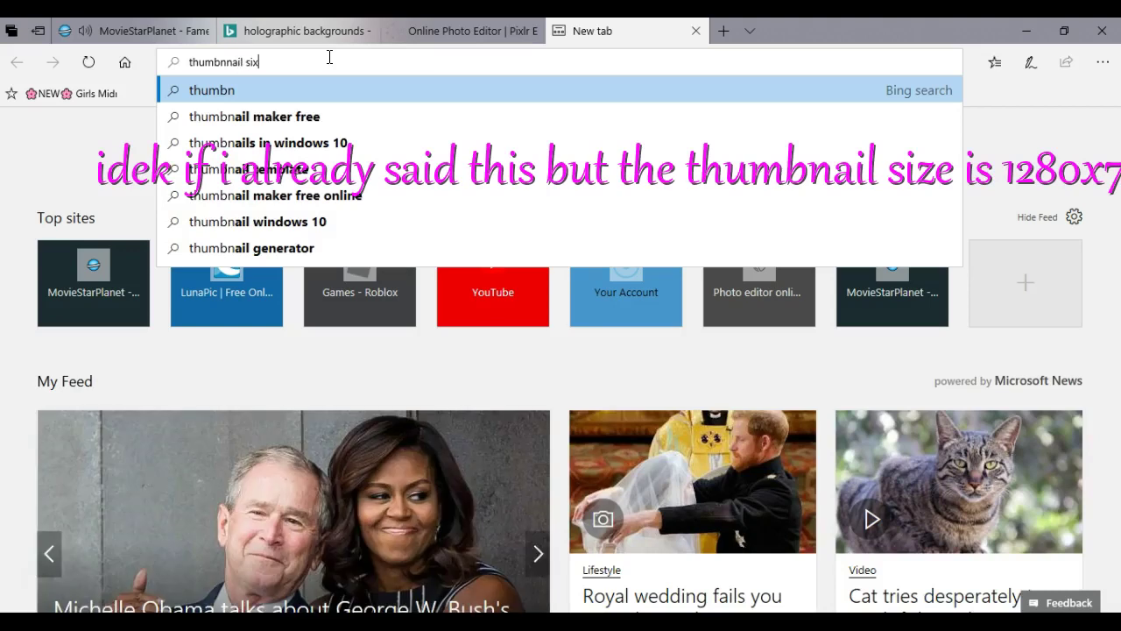
key(BackSpace)
text(ze)
key(Return)
click(292, 69)
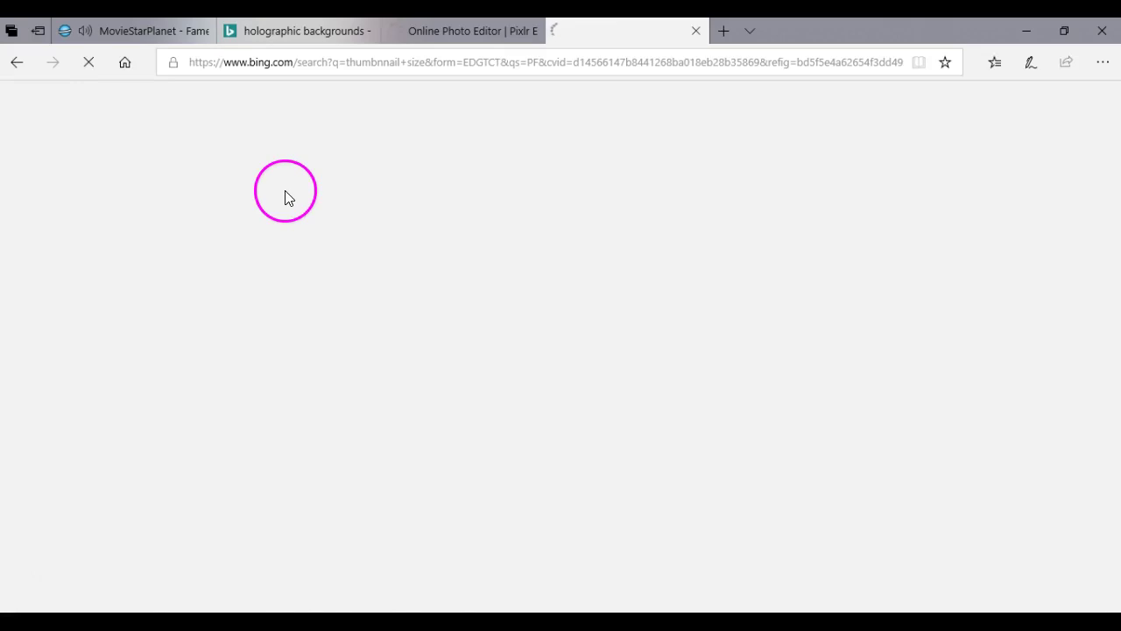
scroll(220, 258, down, 10)
scroll(220, 257, up, 10)
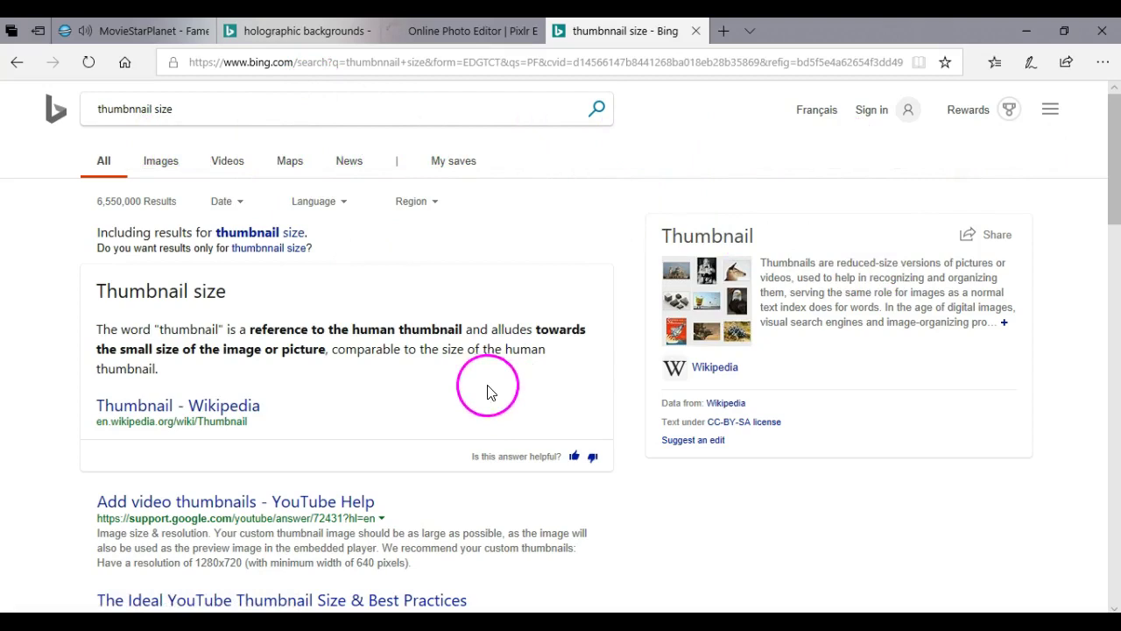
Replace the query with 'youtube thumbnail size template' and browse the results.
click(158, 106)
key(BackSpace)
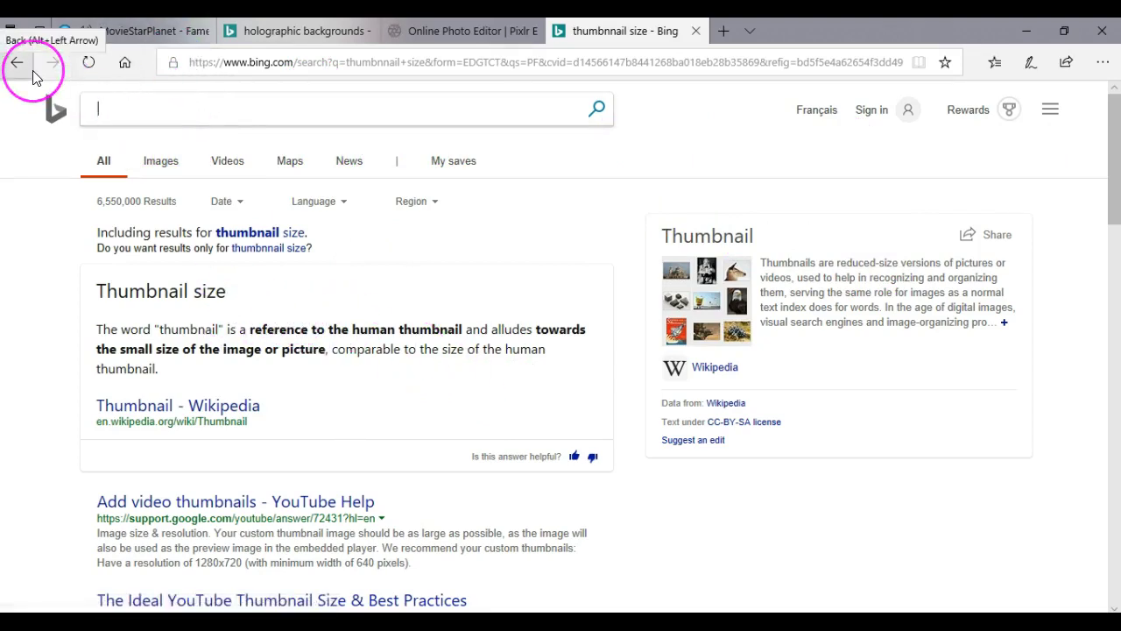
text(youtube thu)
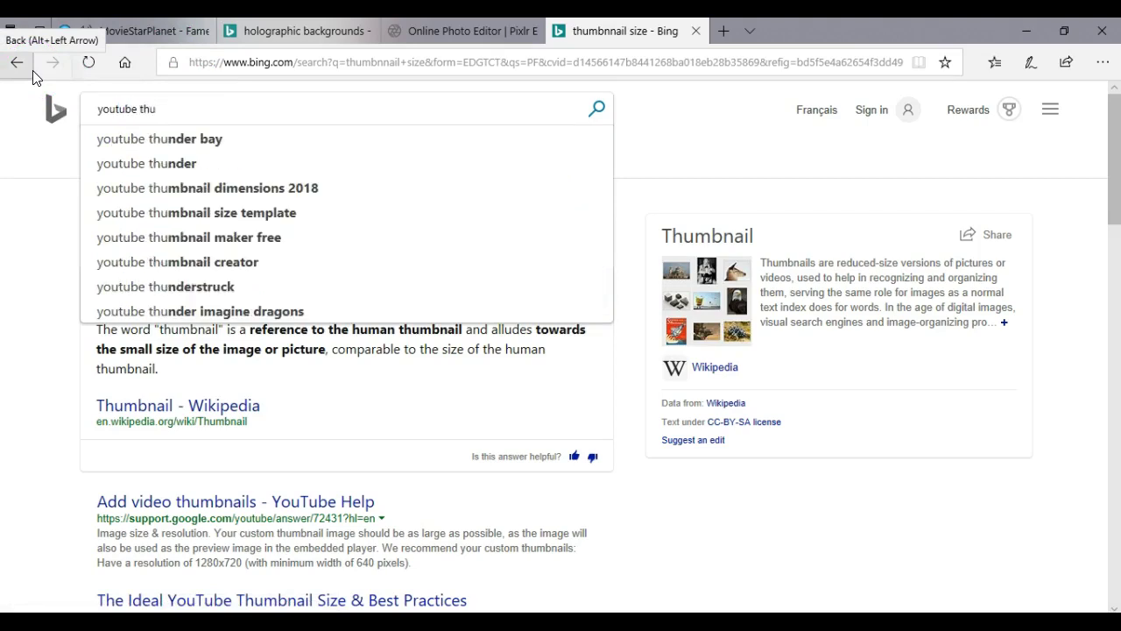
text(mbnail siu)
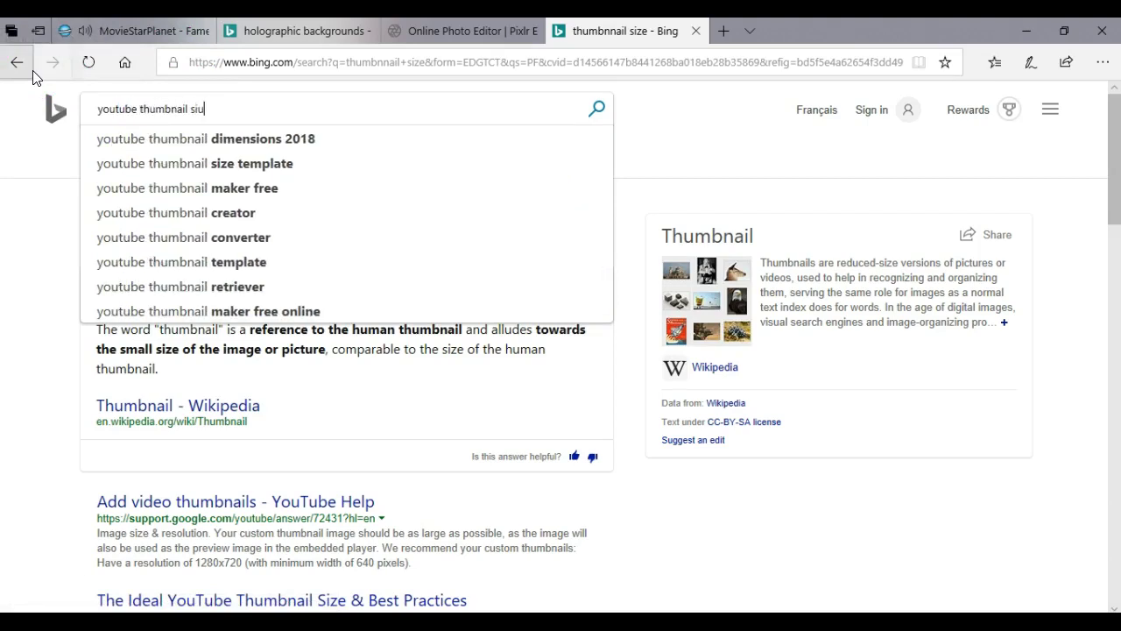
key(BackSpace)
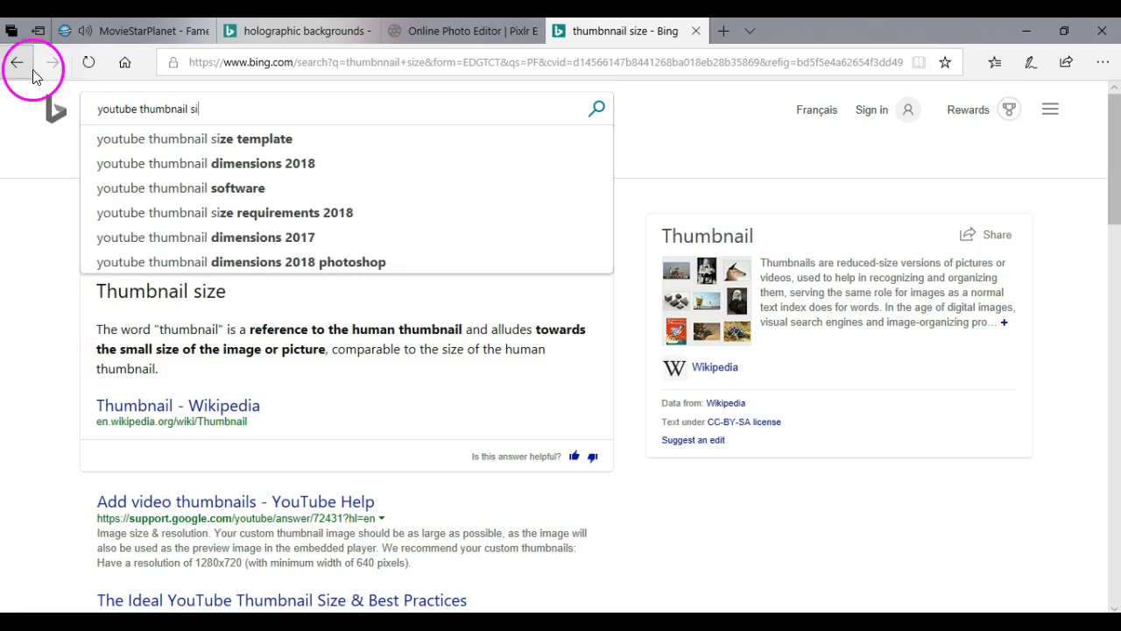
text(z)
key(Return)
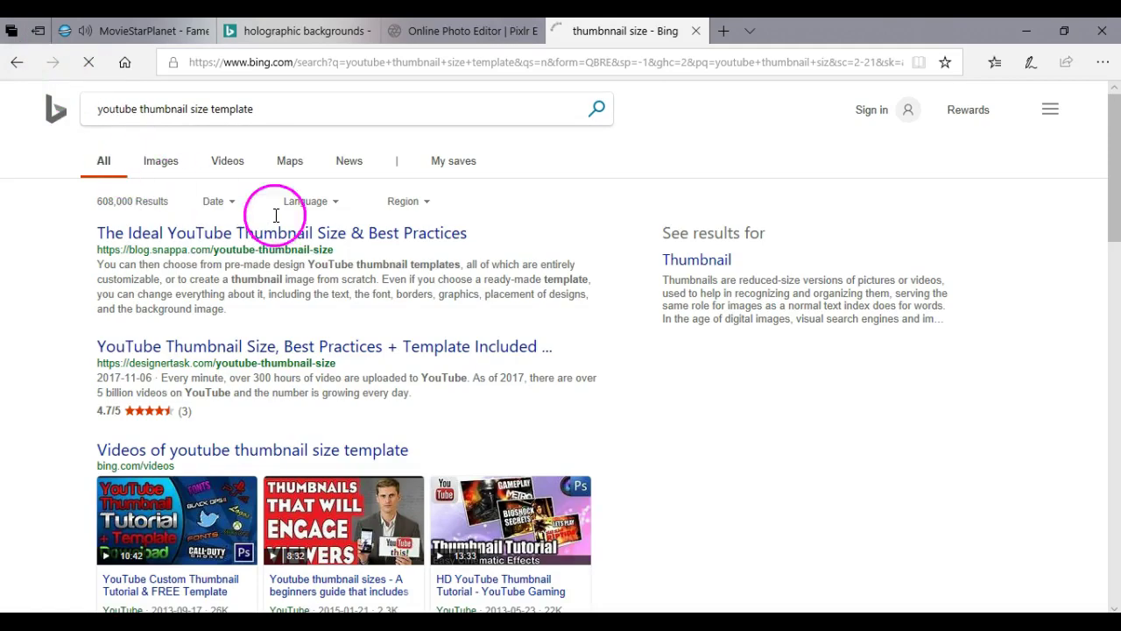
scroll(280, 223, down, 10)
scroll(280, 224, down, 3)
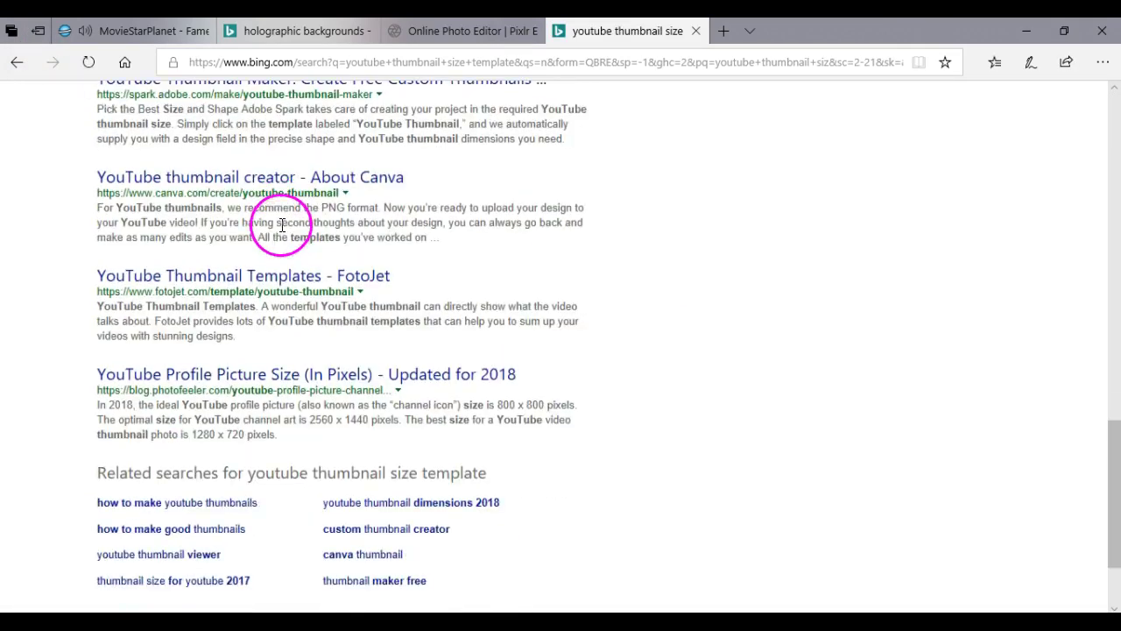
scroll(280, 175, up, 20)
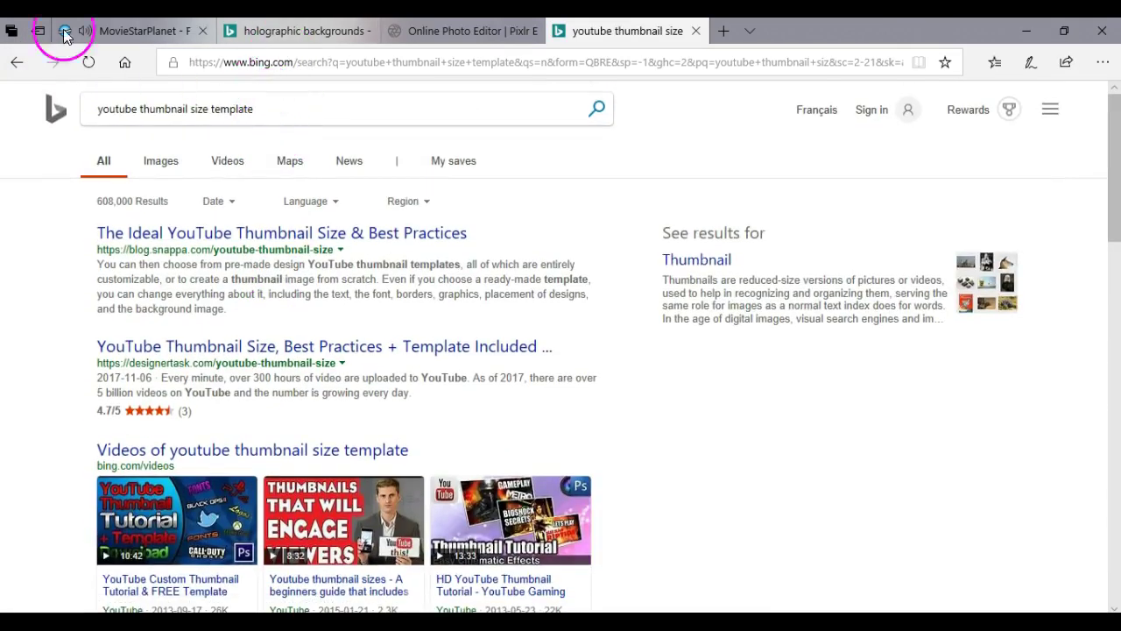
click(113, 31)
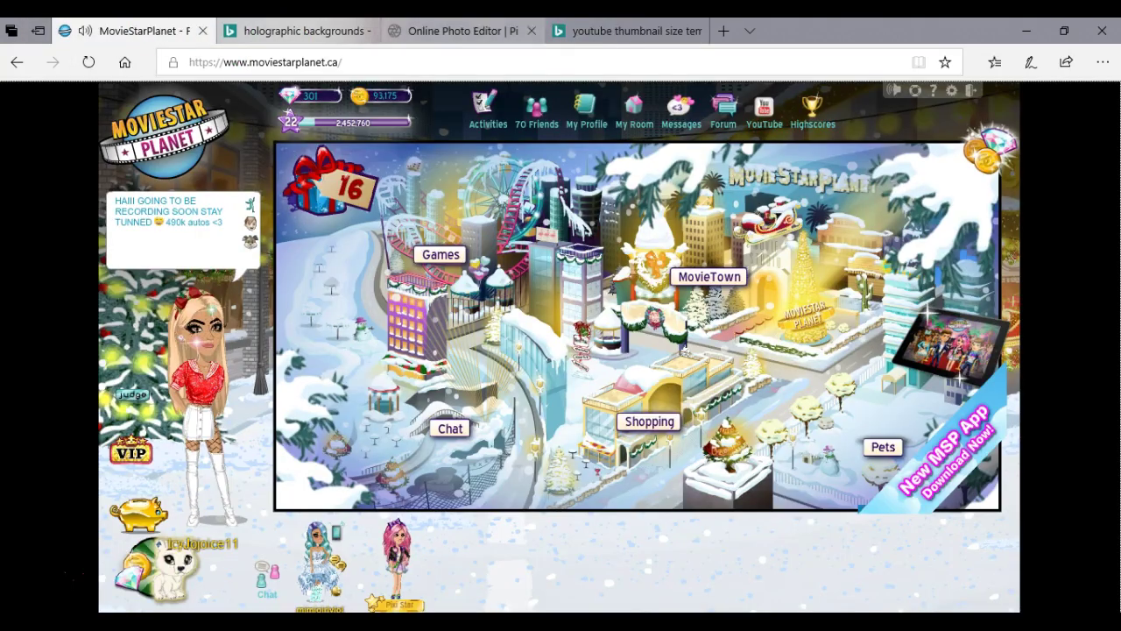
Close the search tab and create a new blank 1280x720 image in Pixlr.
click(455, 31)
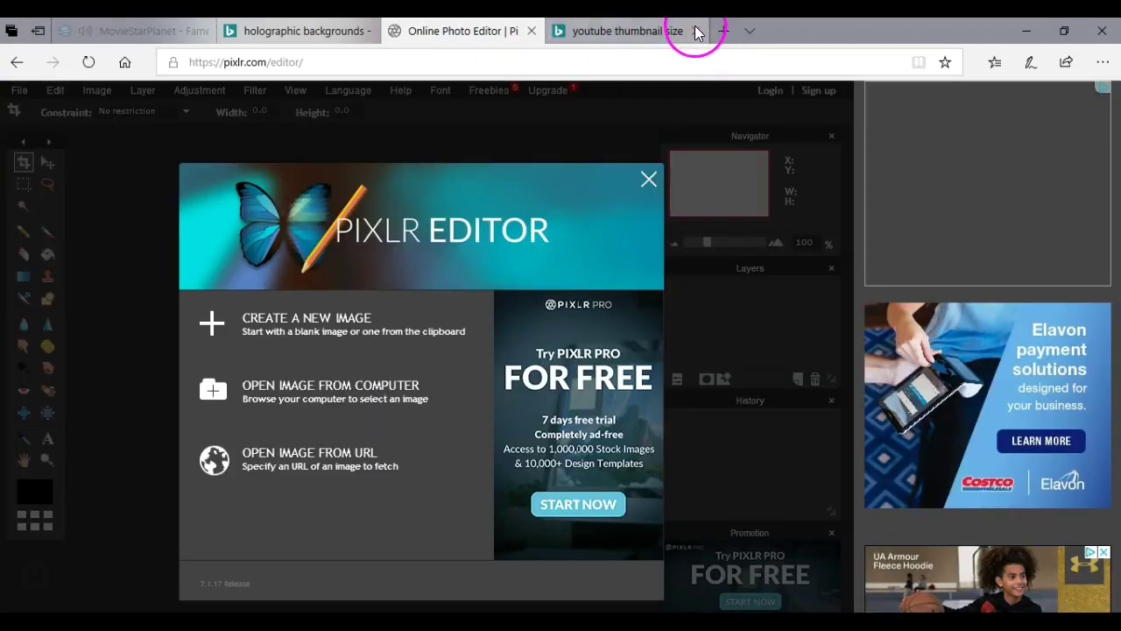
click(697, 32)
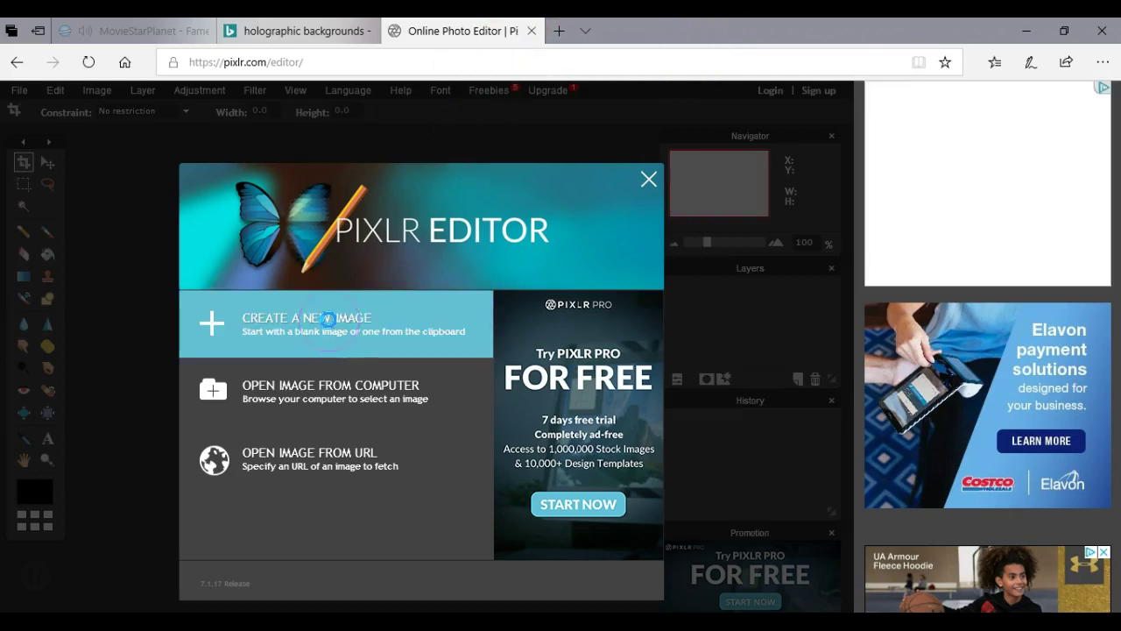
click(328, 319)
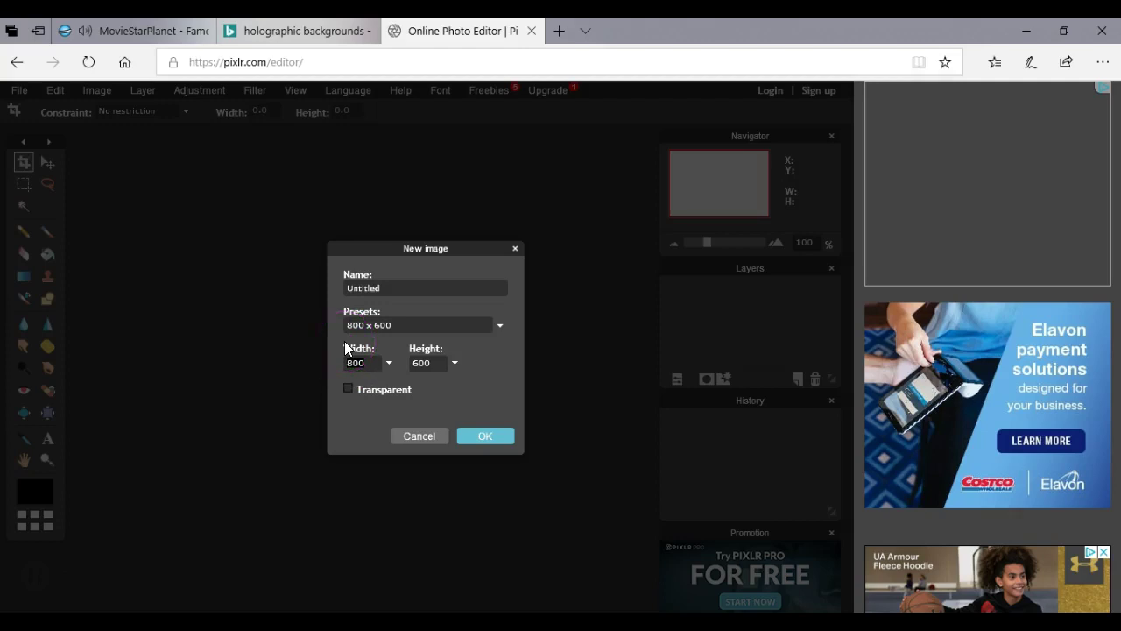
text(1)
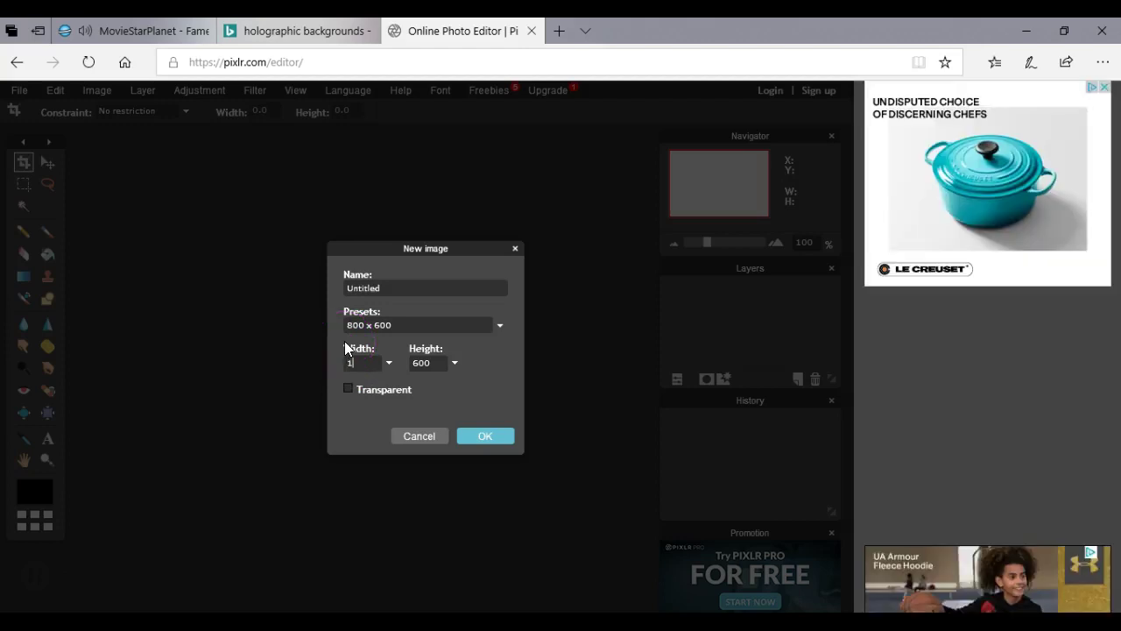
text(28)
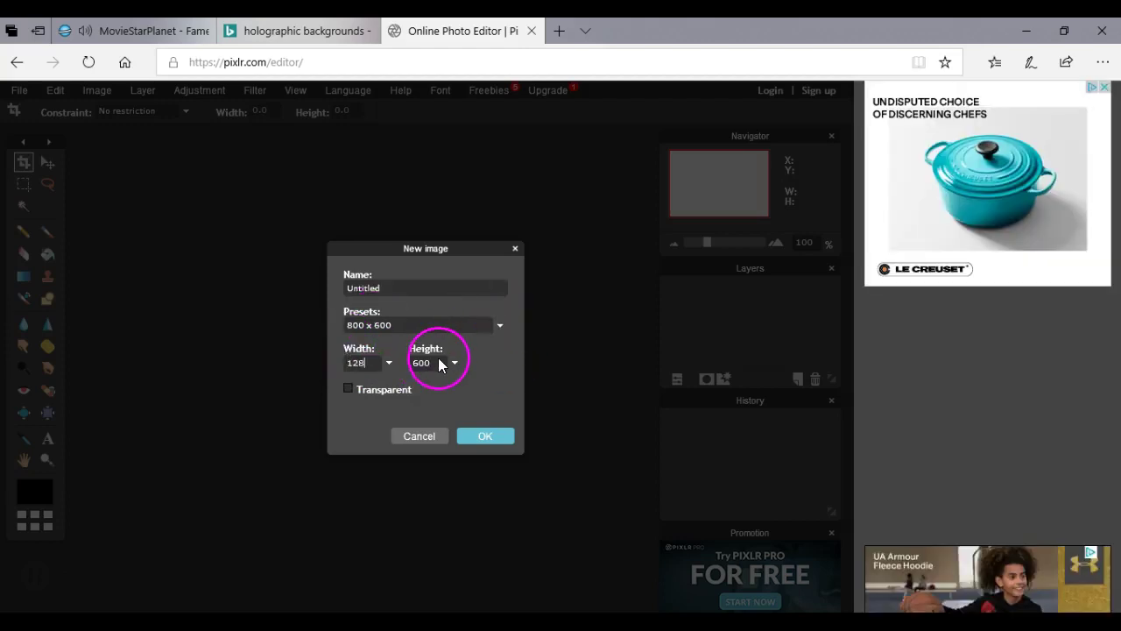
text(0)
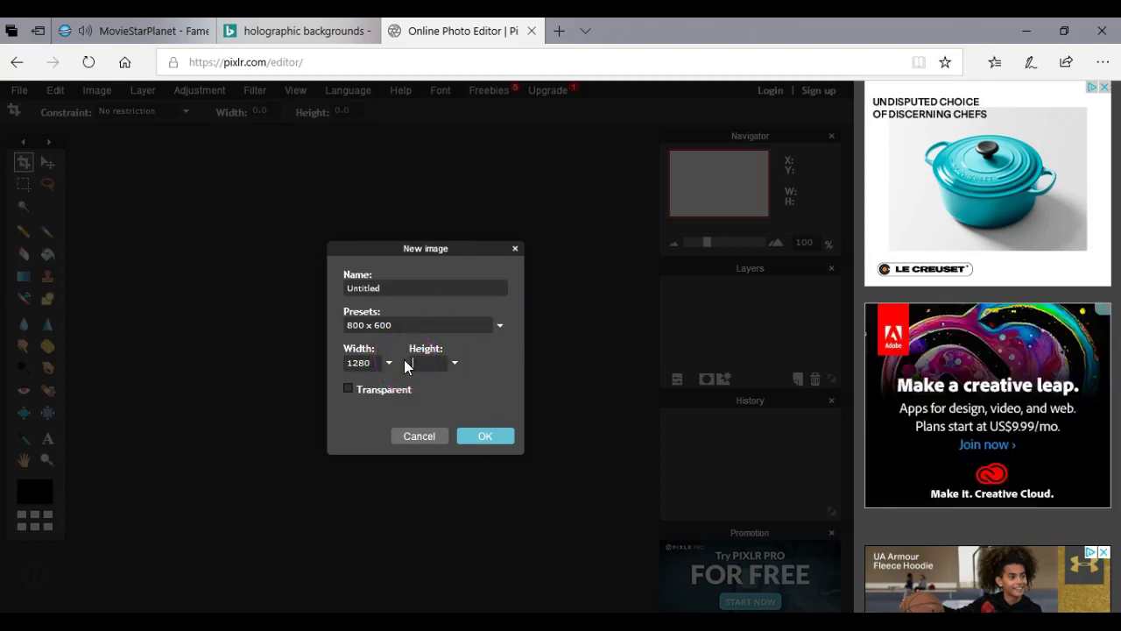
click(484, 436)
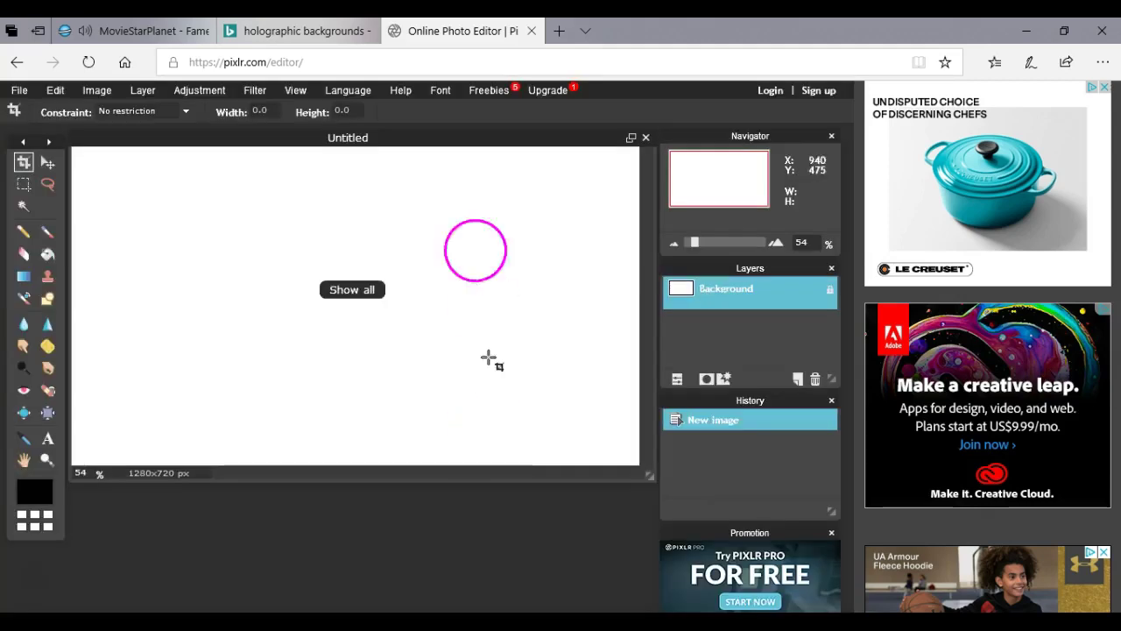
Close the holographic backgrounds tab and search 'lunapic' in a new tab.
click(258, 31)
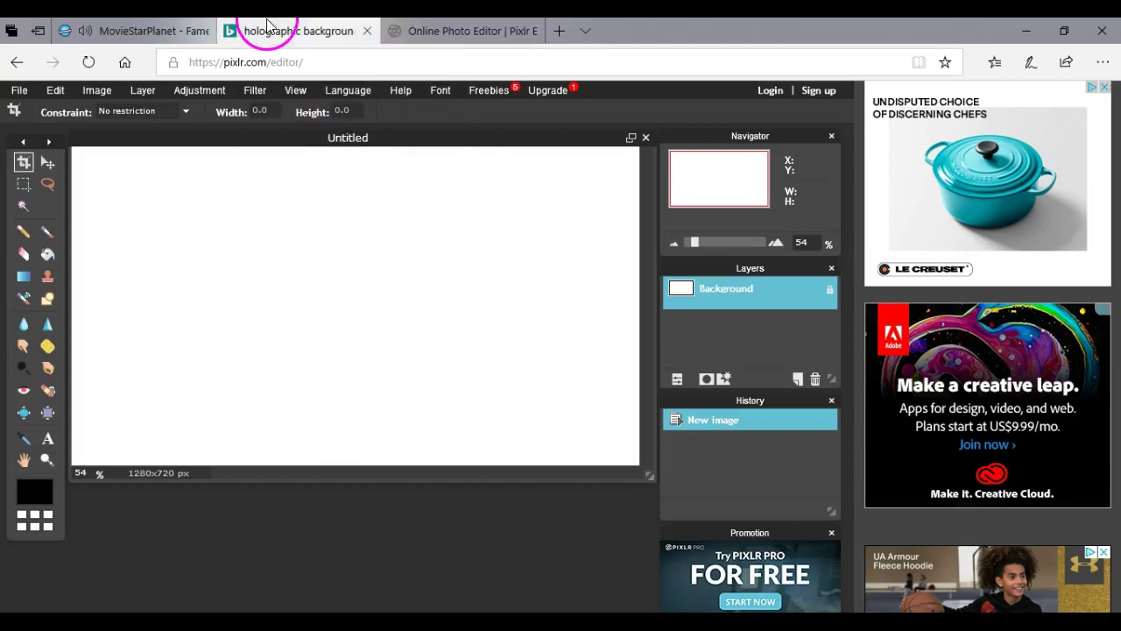
click(367, 32)
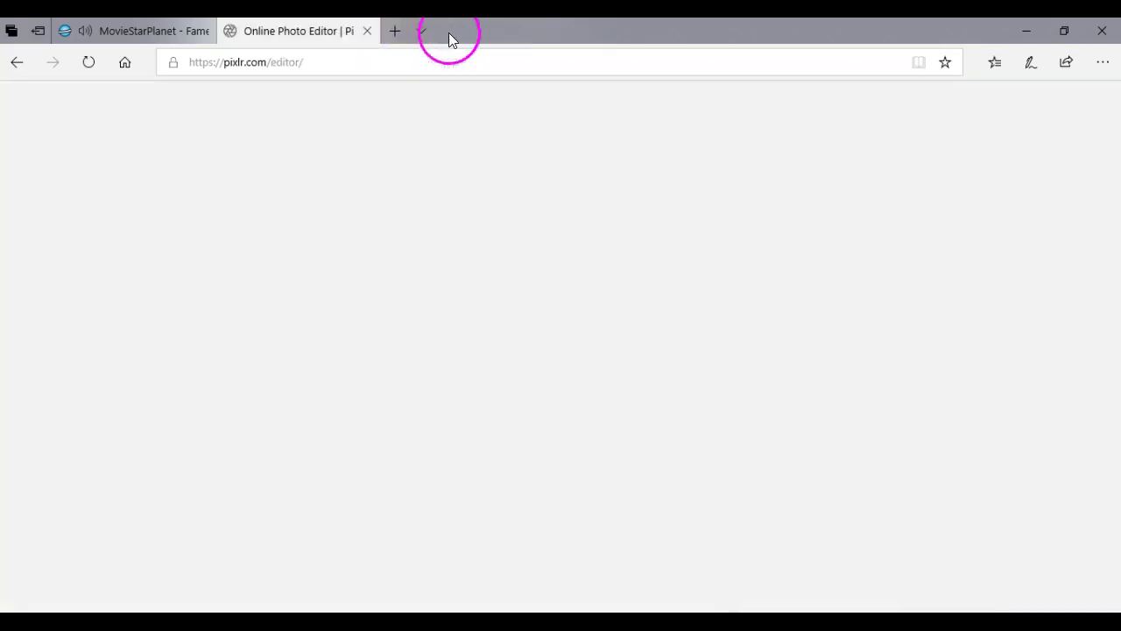
click(394, 33)
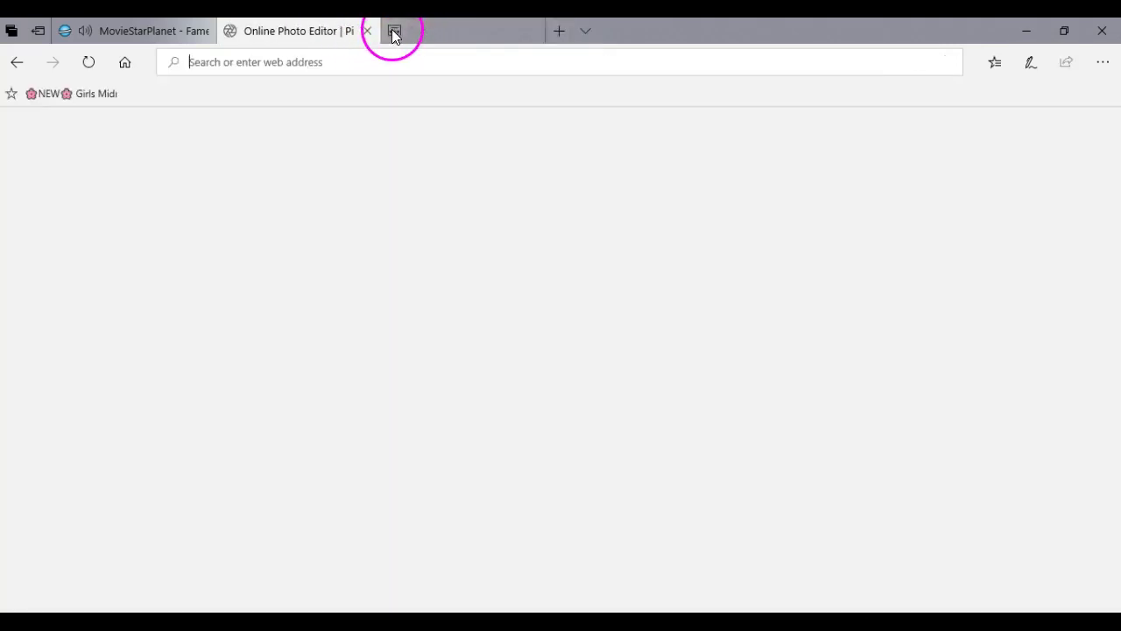
text(luna)
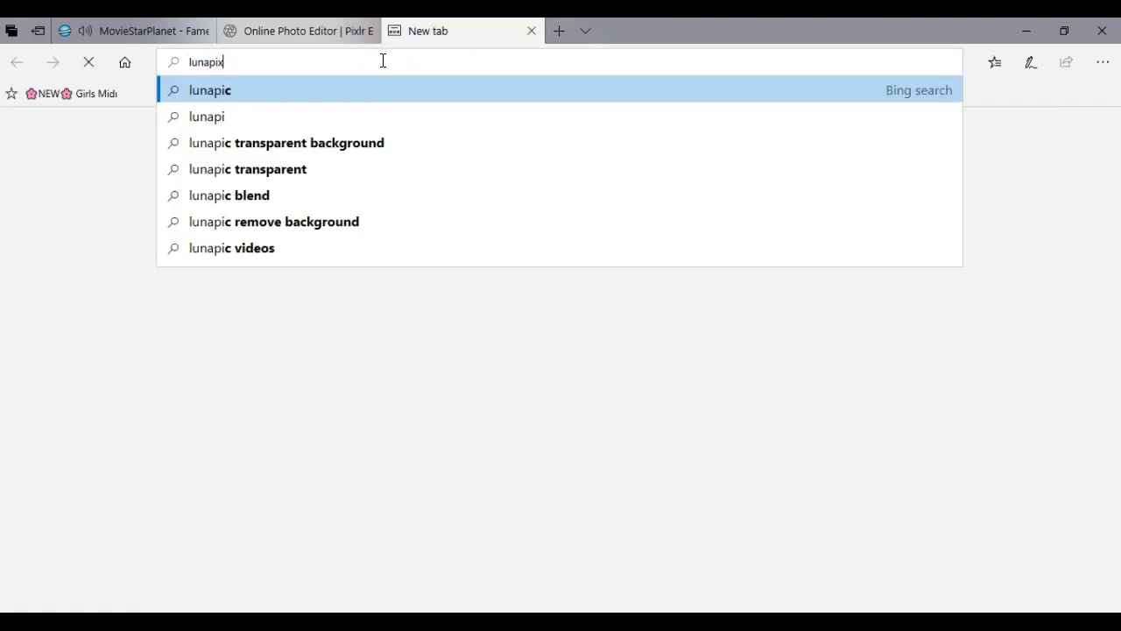
text(pic)
key(Return)
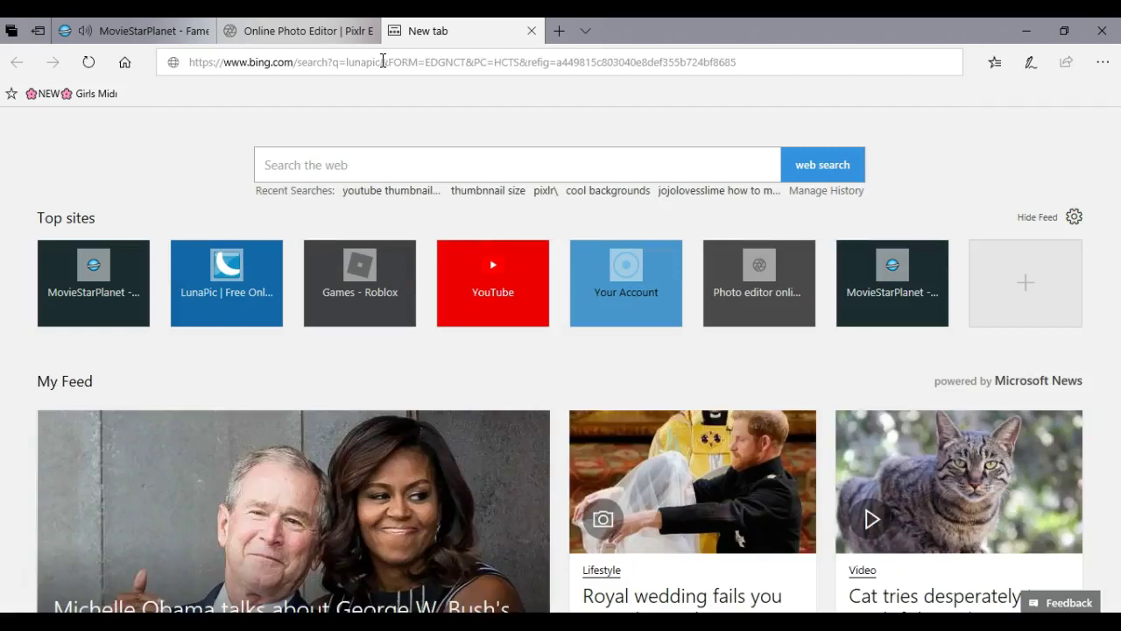
click(78, 30)
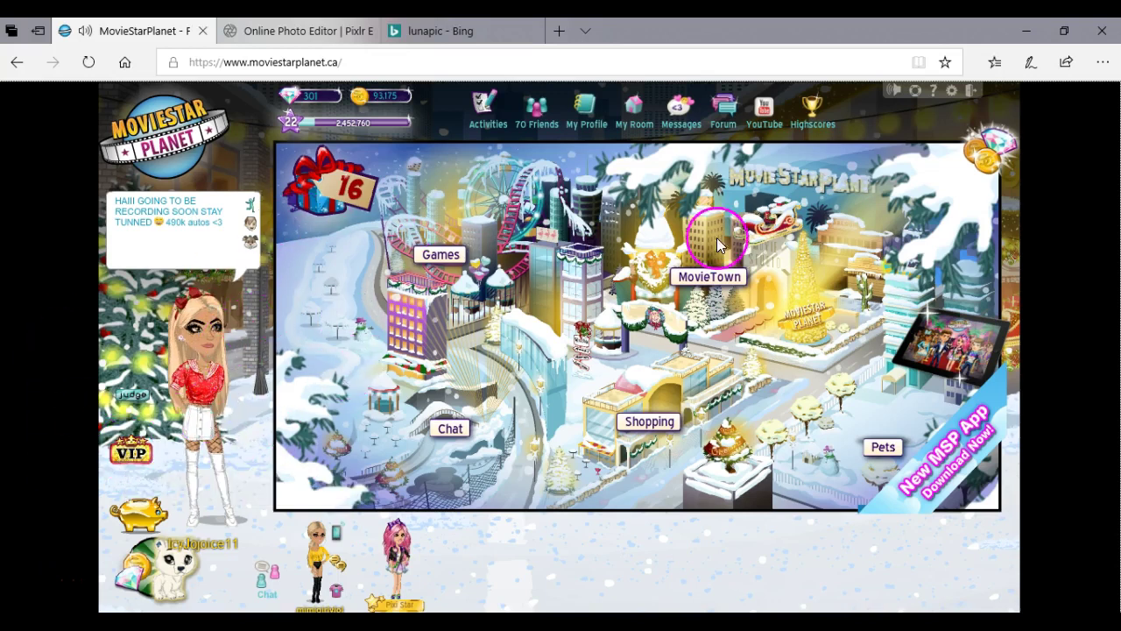
In MovieTown's ArtBook section, open your 'XMAS COUNT :3' artbook and then close it.
click(711, 278)
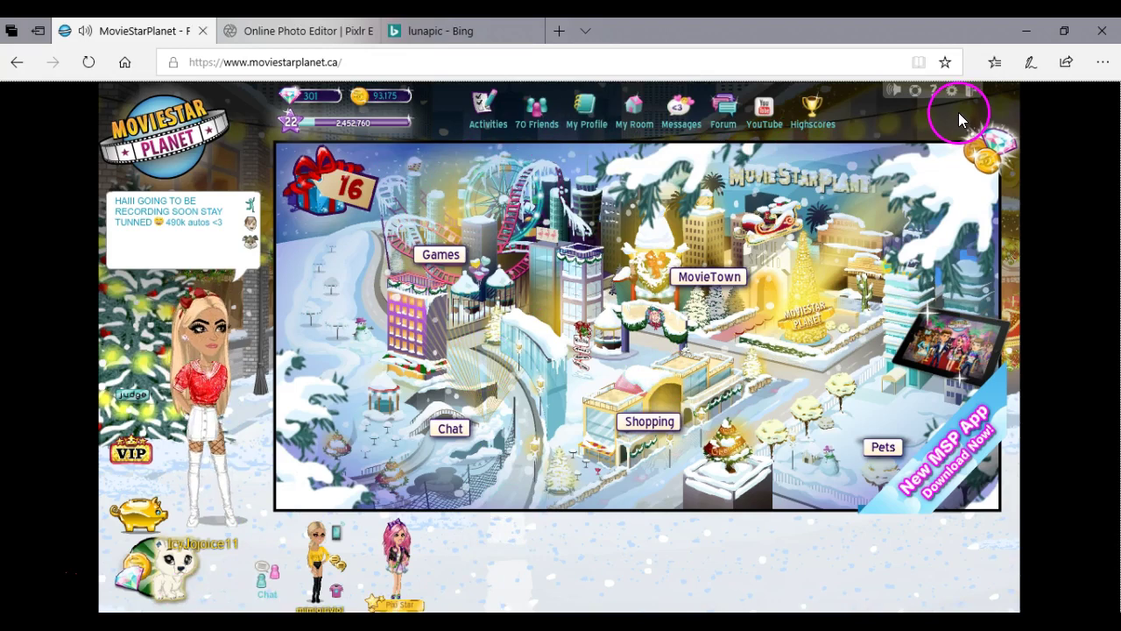
click(720, 278)
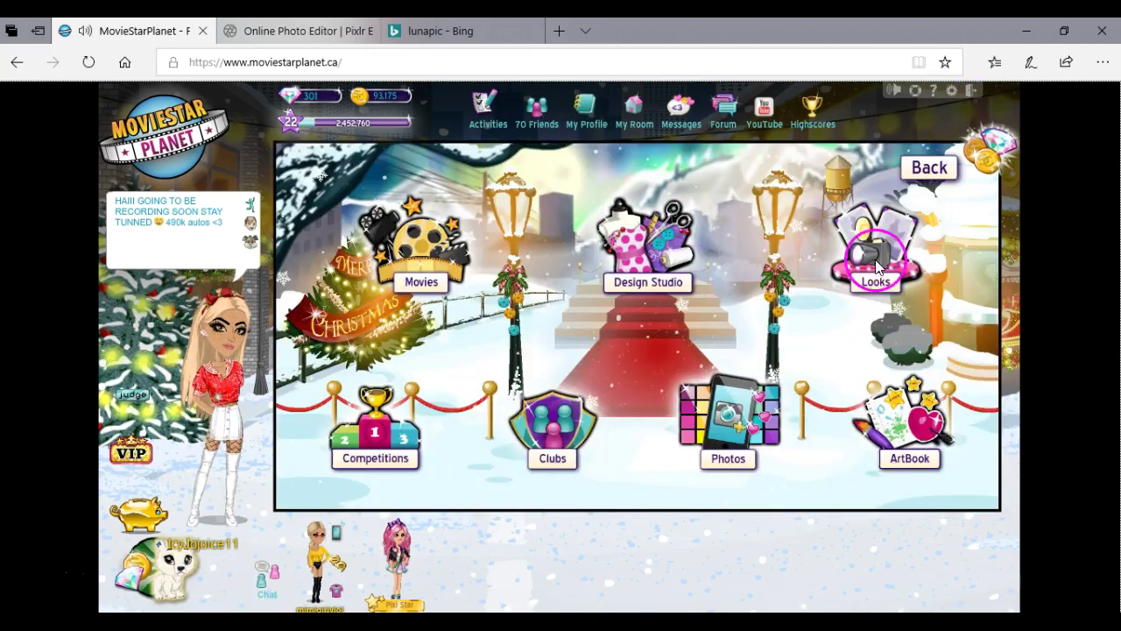
click(902, 438)
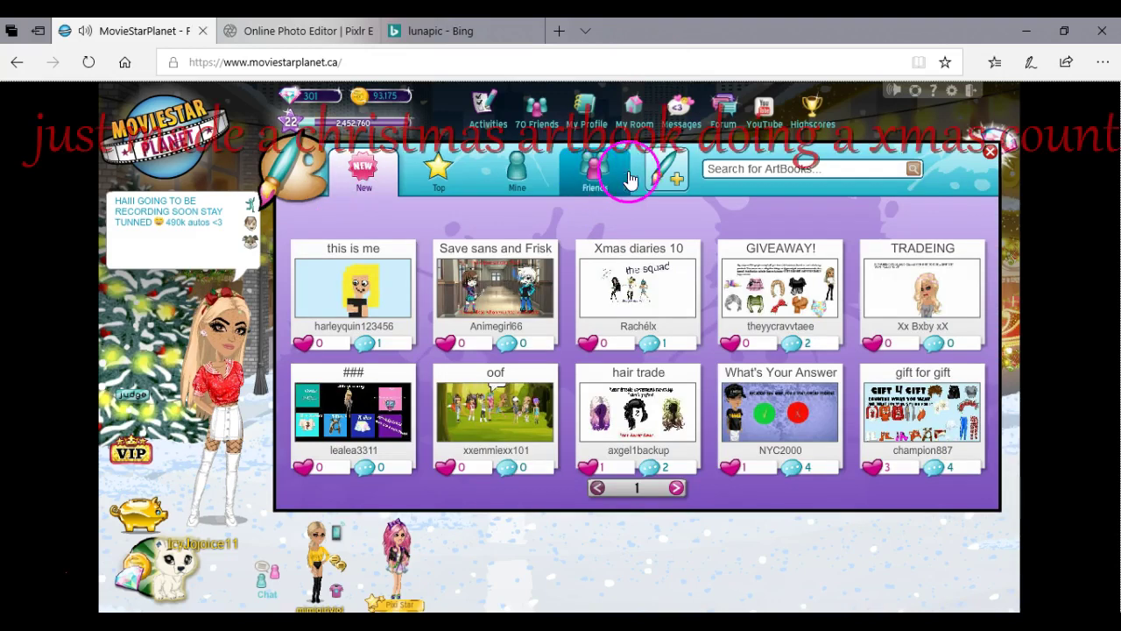
click(528, 168)
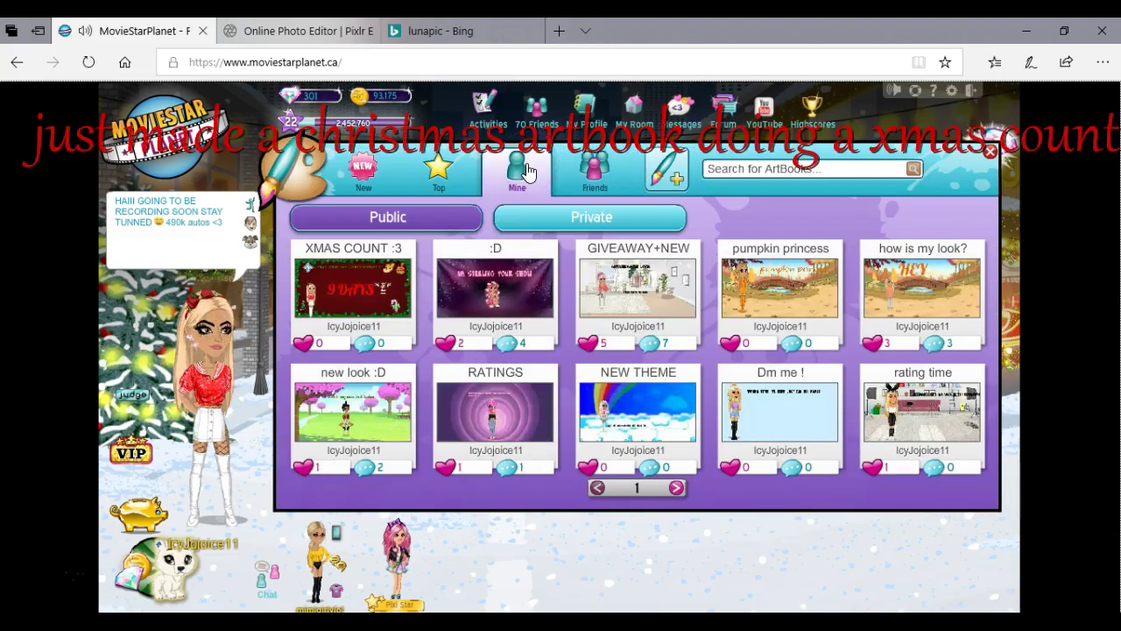
click(317, 287)
click(341, 302)
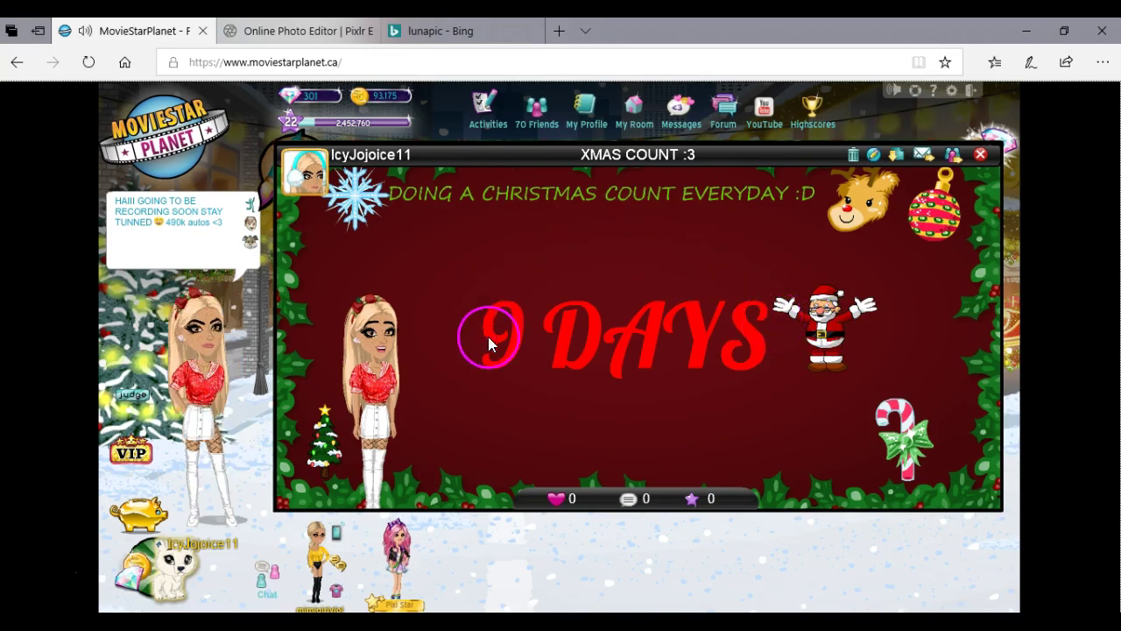
click(981, 156)
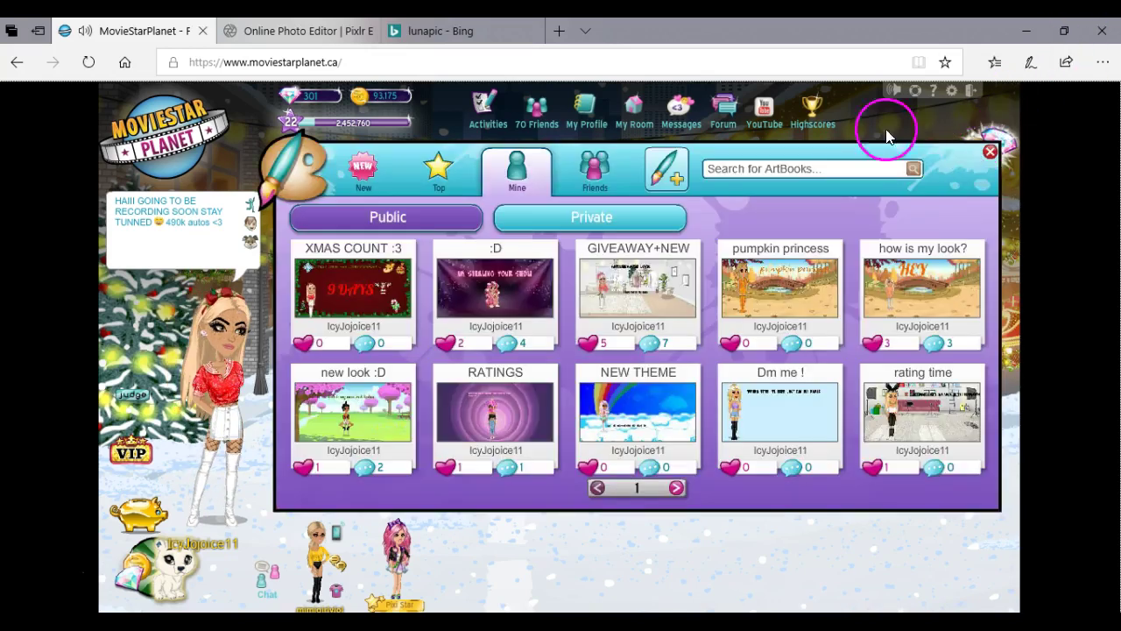
Leave ArtBooks, go to the Shopping area and buy the 4-diamond animation.
click(989, 156)
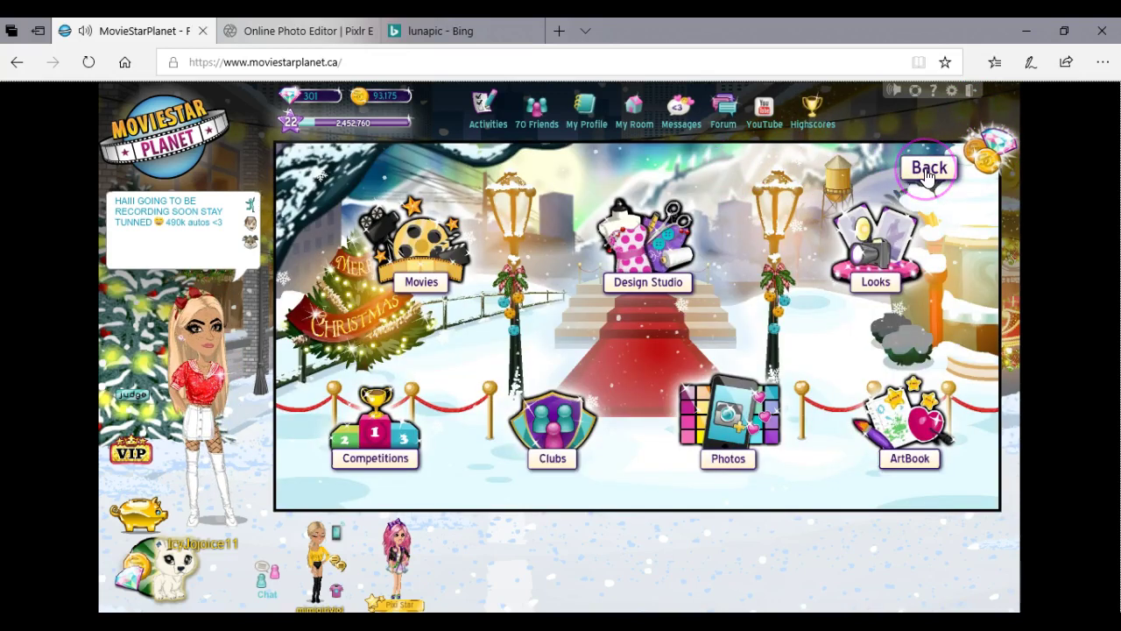
click(900, 427)
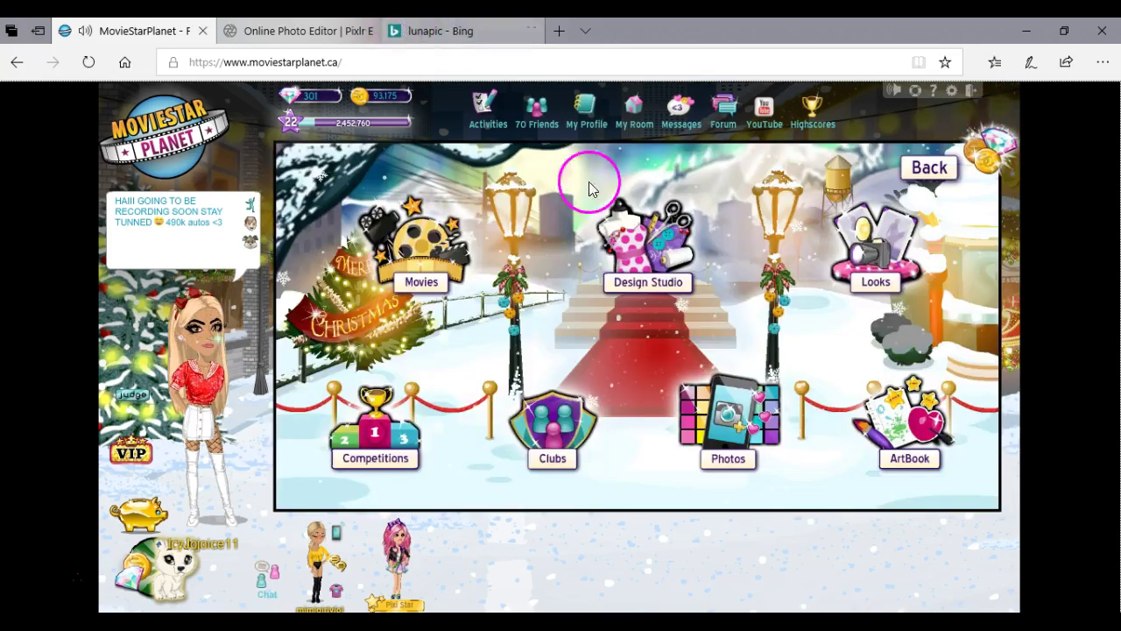
click(933, 171)
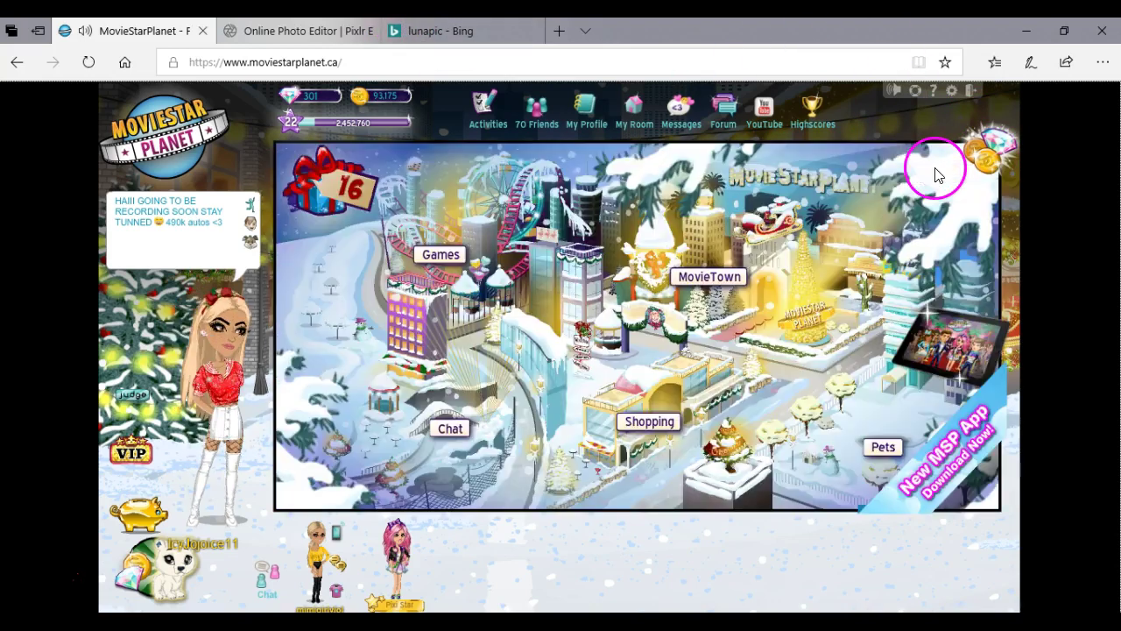
click(639, 429)
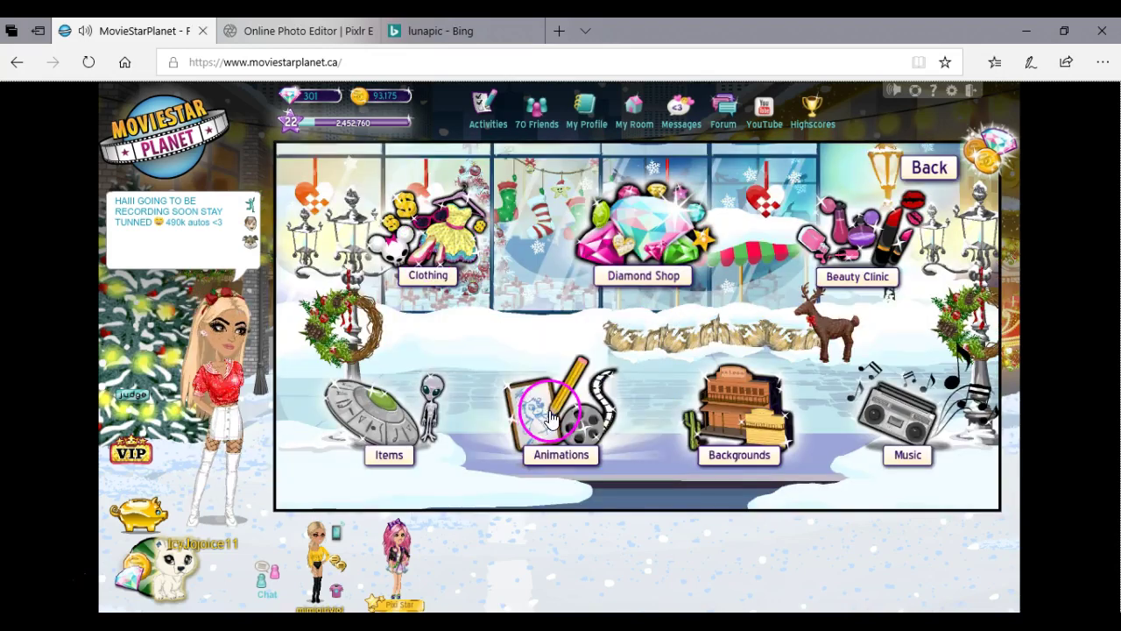
click(548, 417)
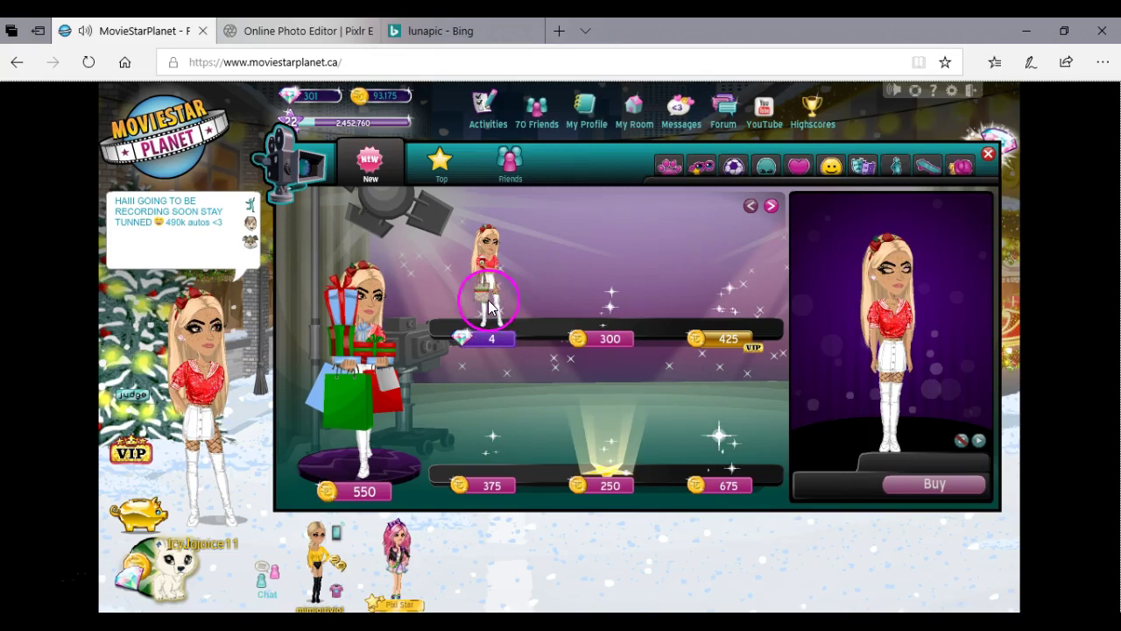
click(489, 309)
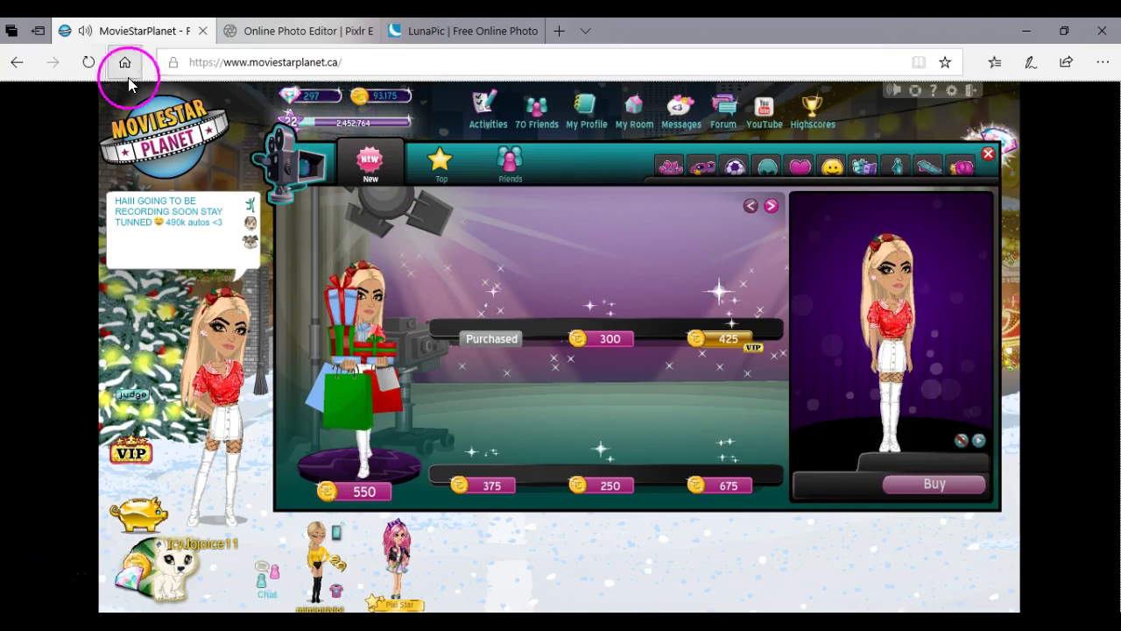
click(302, 30)
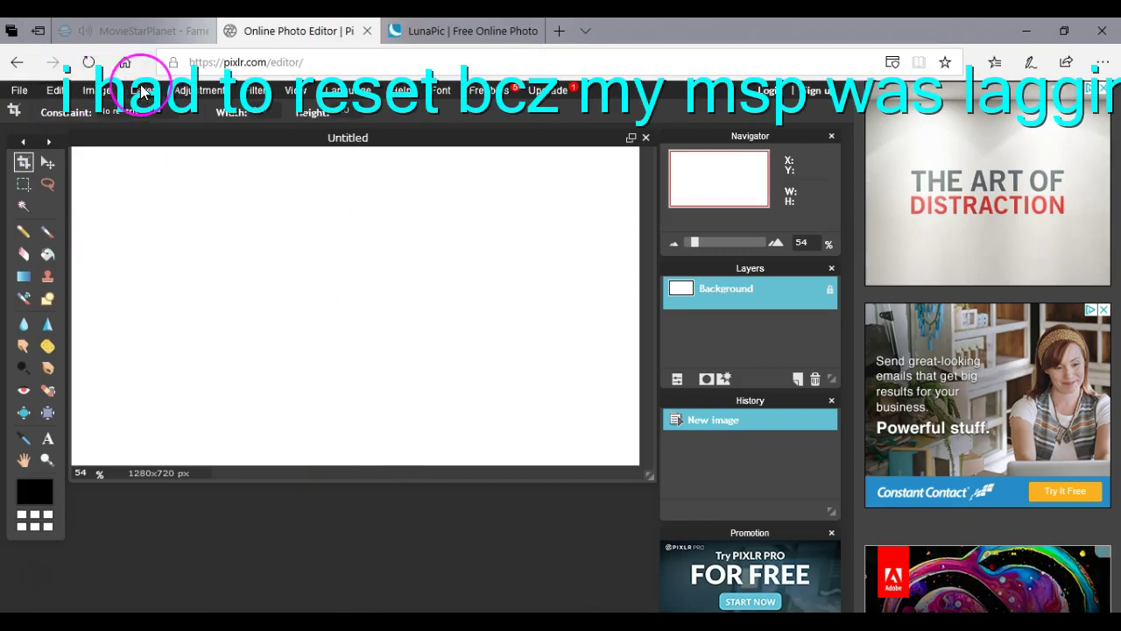
Open the 'sparkl' image from Downloads as a new layer on the canvas.
click(97, 90)
click(141, 90)
click(141, 90)
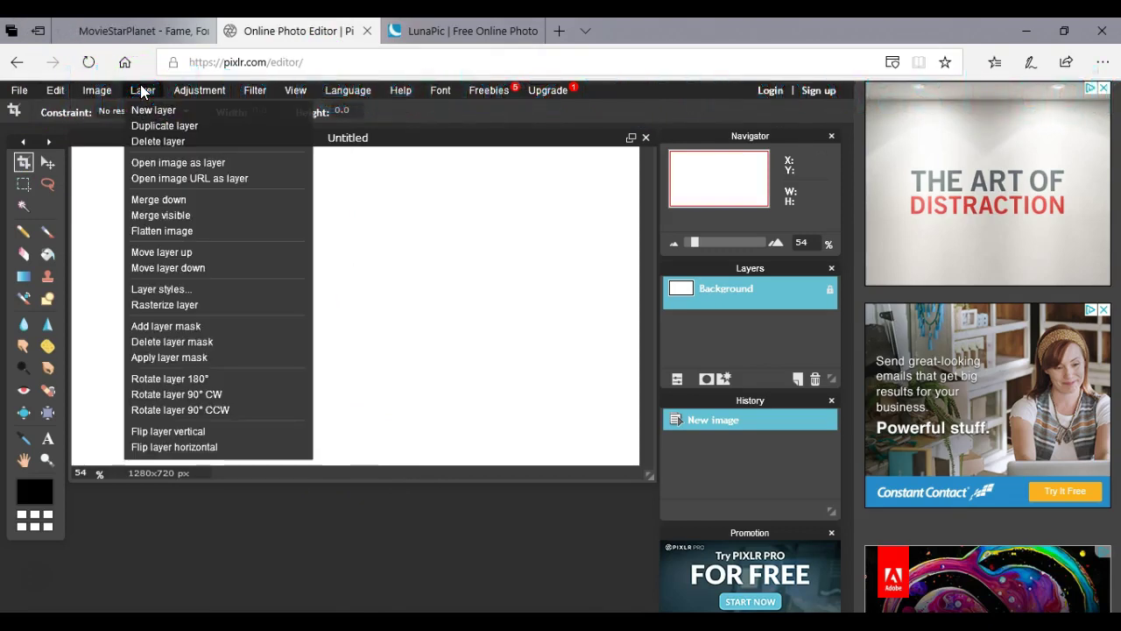
click(165, 164)
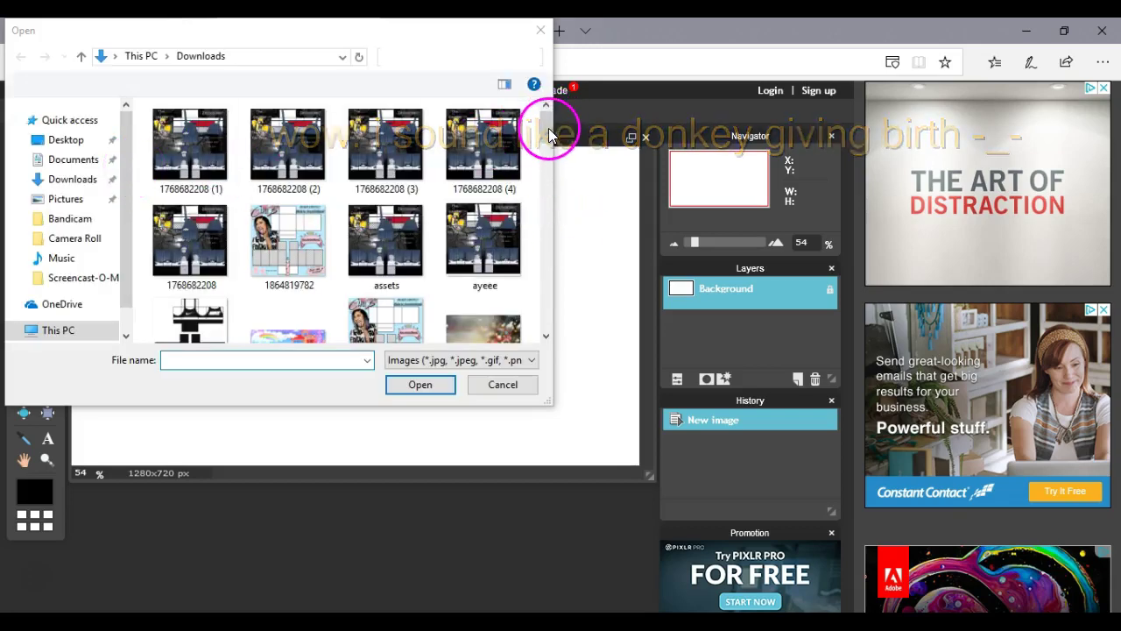
drag(548, 140, 544, 289)
right_click(329, 265)
click(224, 244)
click(417, 382)
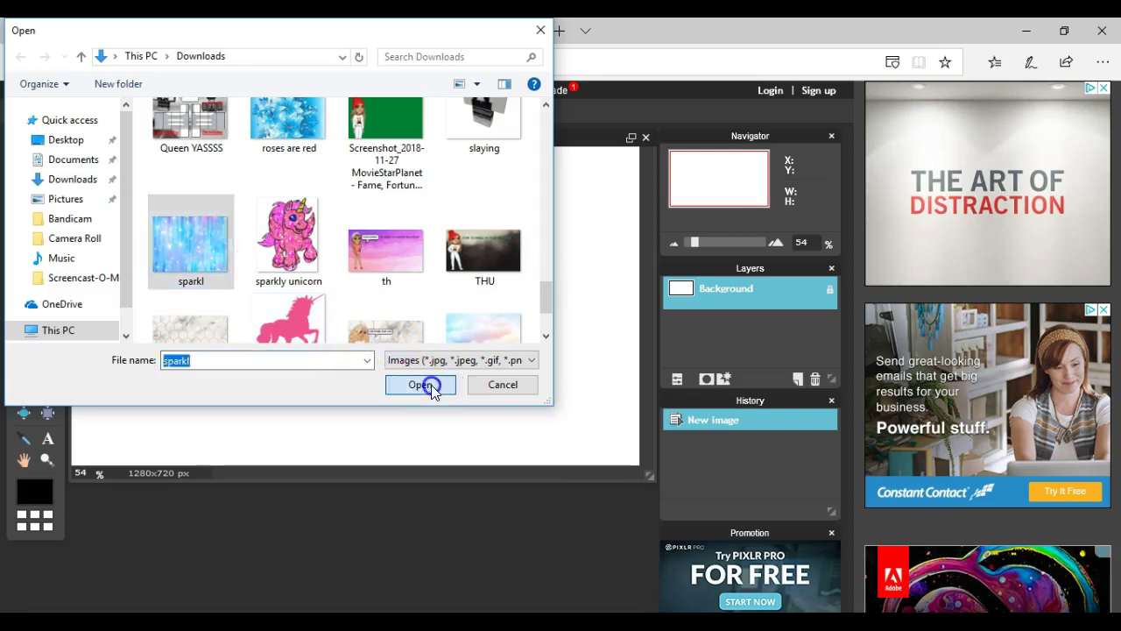
mouse_move(435, 375)
mouse_down()
mouse_move(438, 258)
mouse_move(254, 196)
mouse_up()
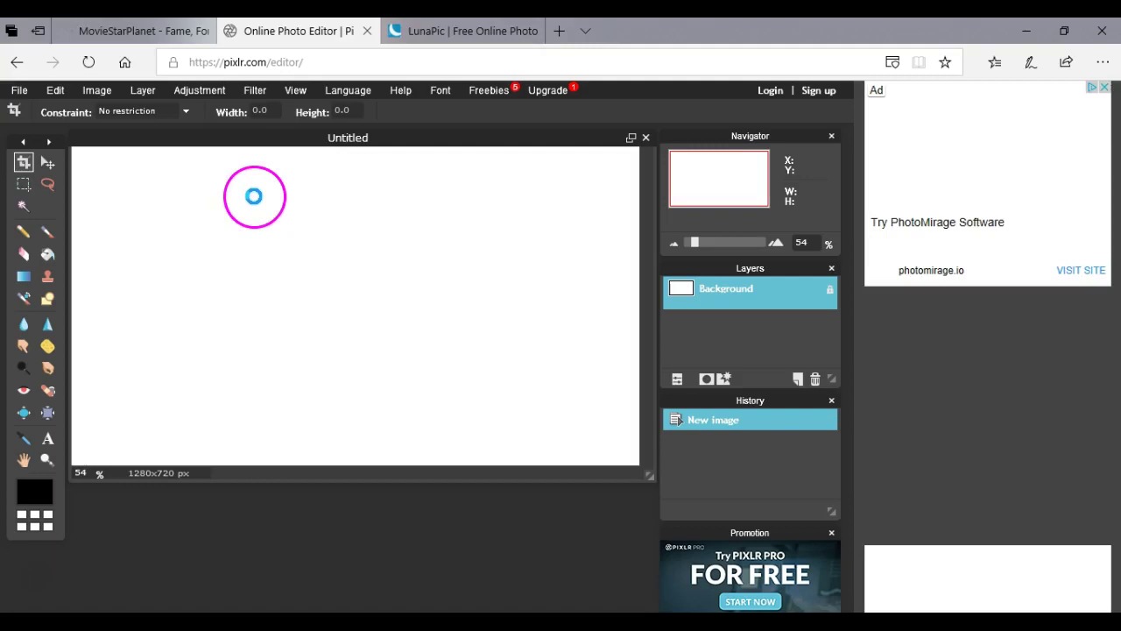
key(ctrl+v)
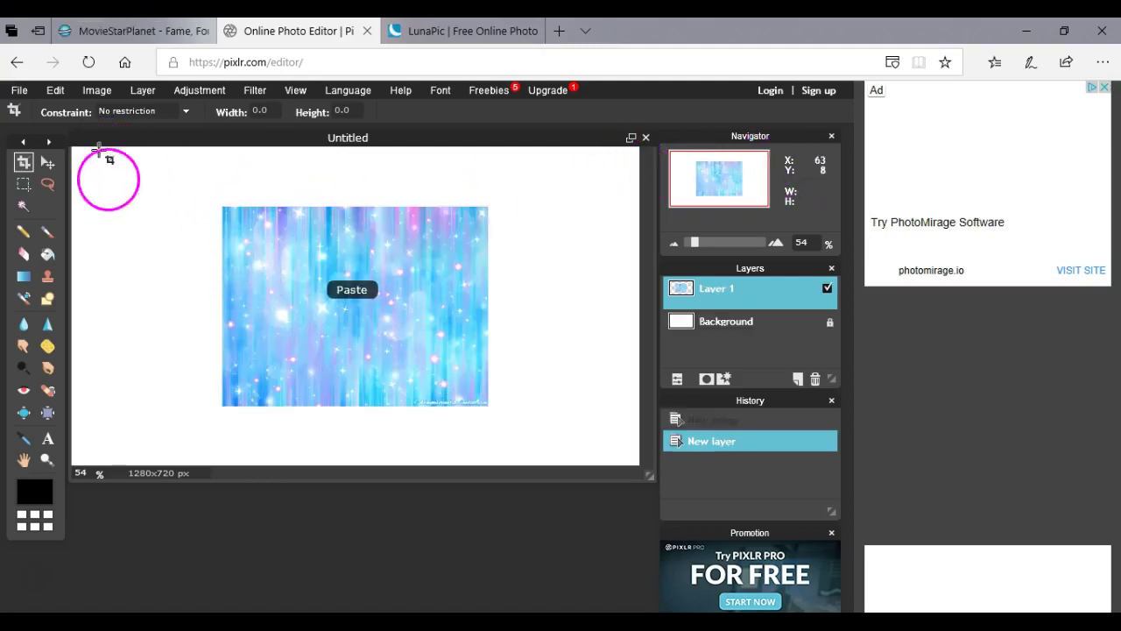
Free-transform the sparkly layer, stretching it to cover the whole 1280x720 canvas.
click(55, 91)
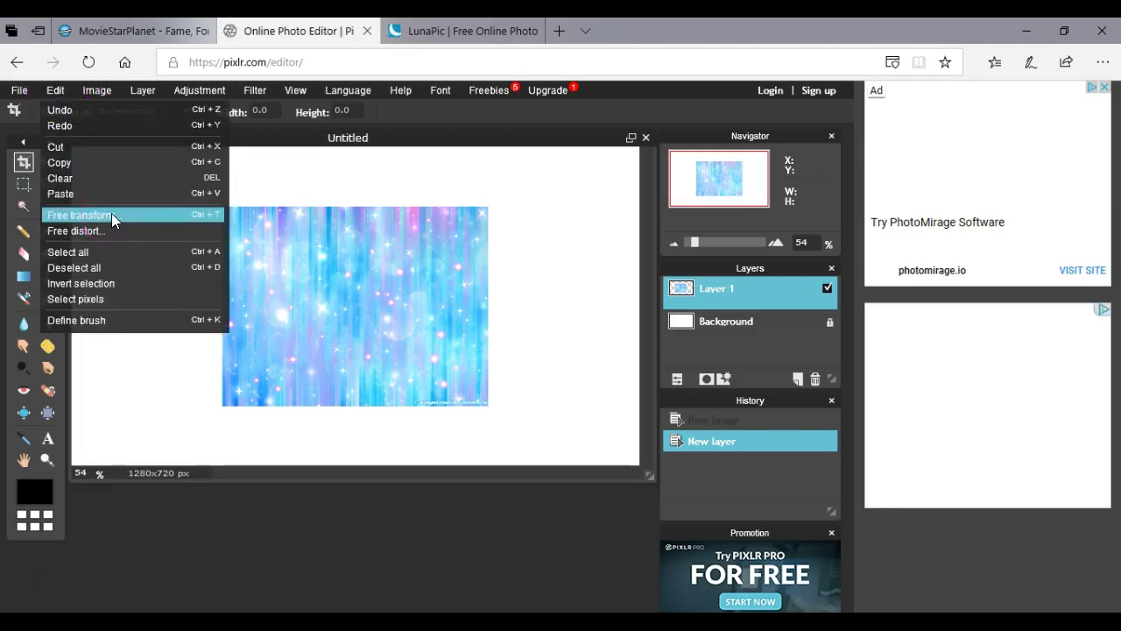
click(111, 216)
drag(219, 202, 59, 125)
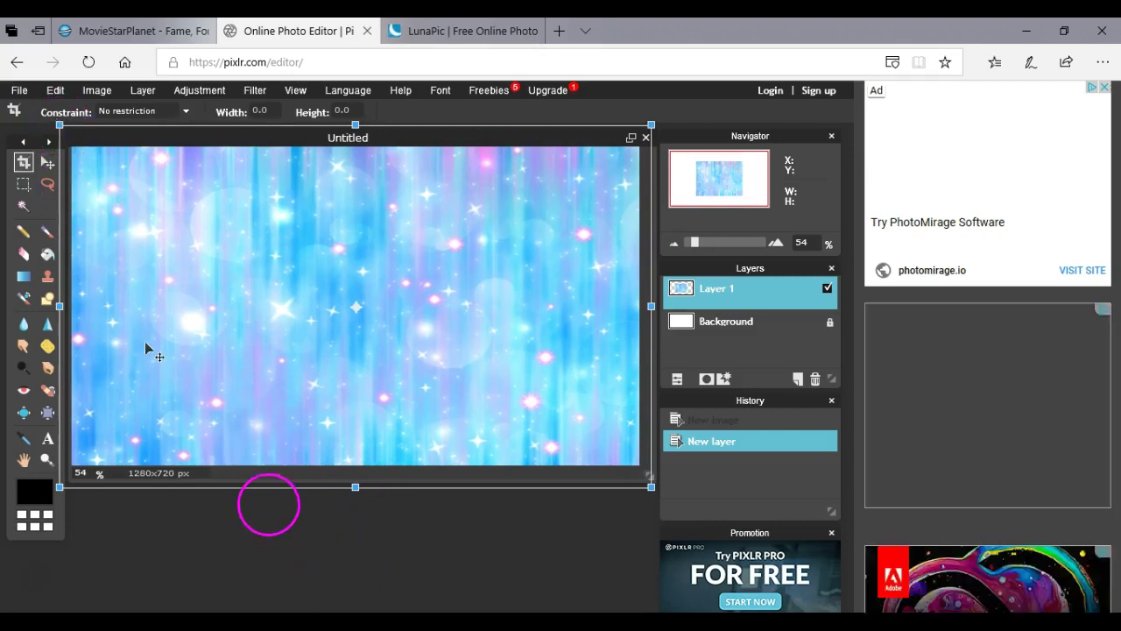
click(273, 493)
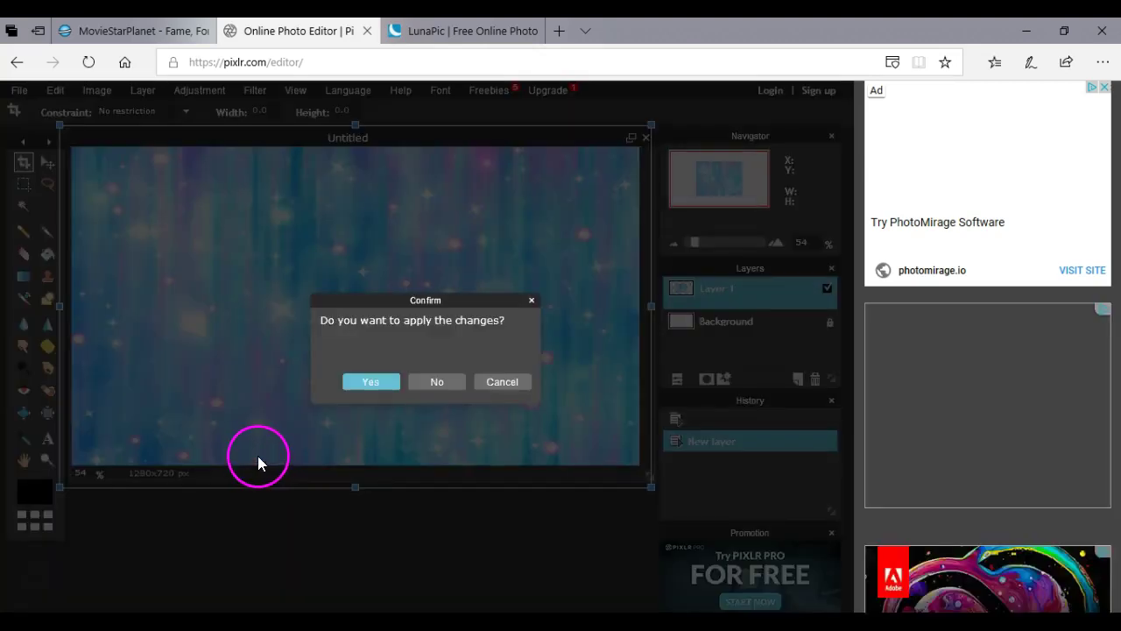
click(372, 383)
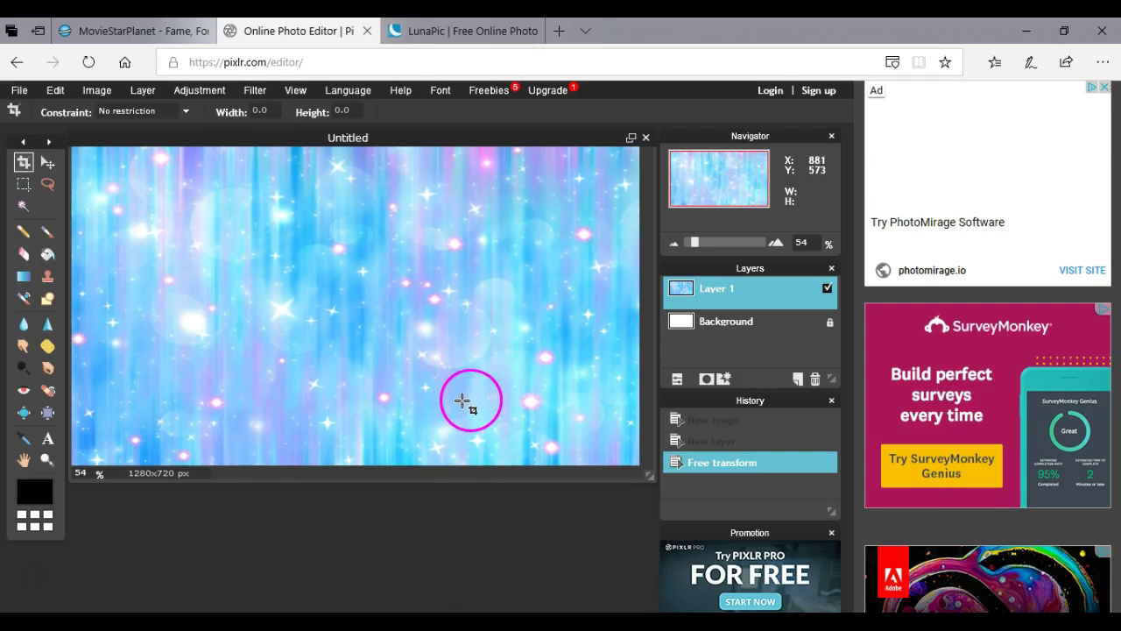
Switch back and forth between the LunaPic and Pixlr tabs.
click(429, 42)
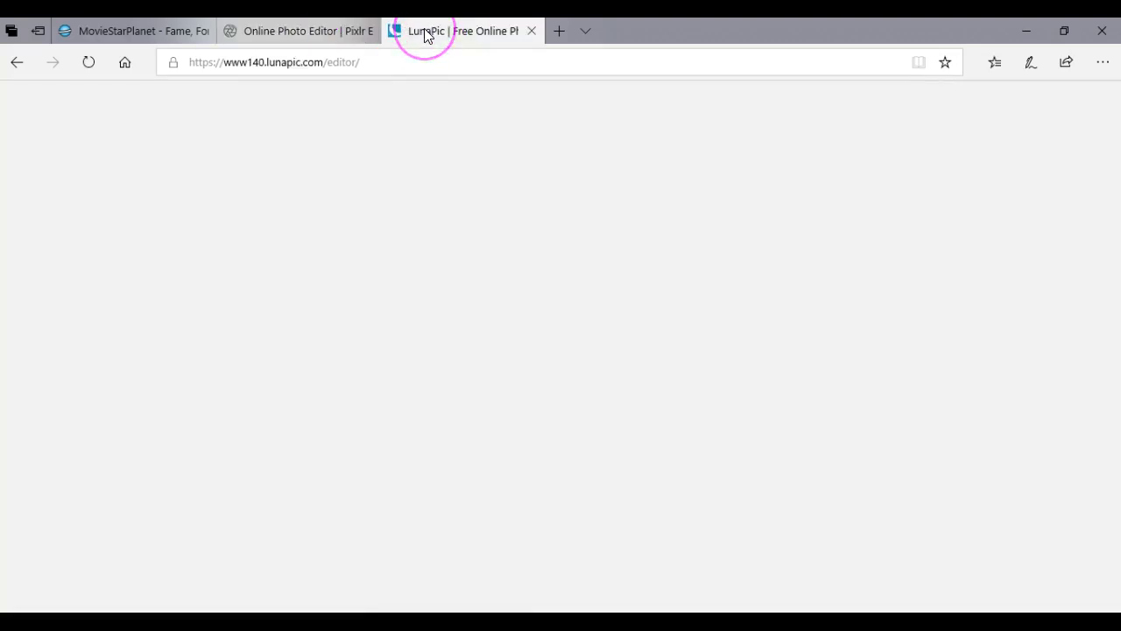
click(285, 30)
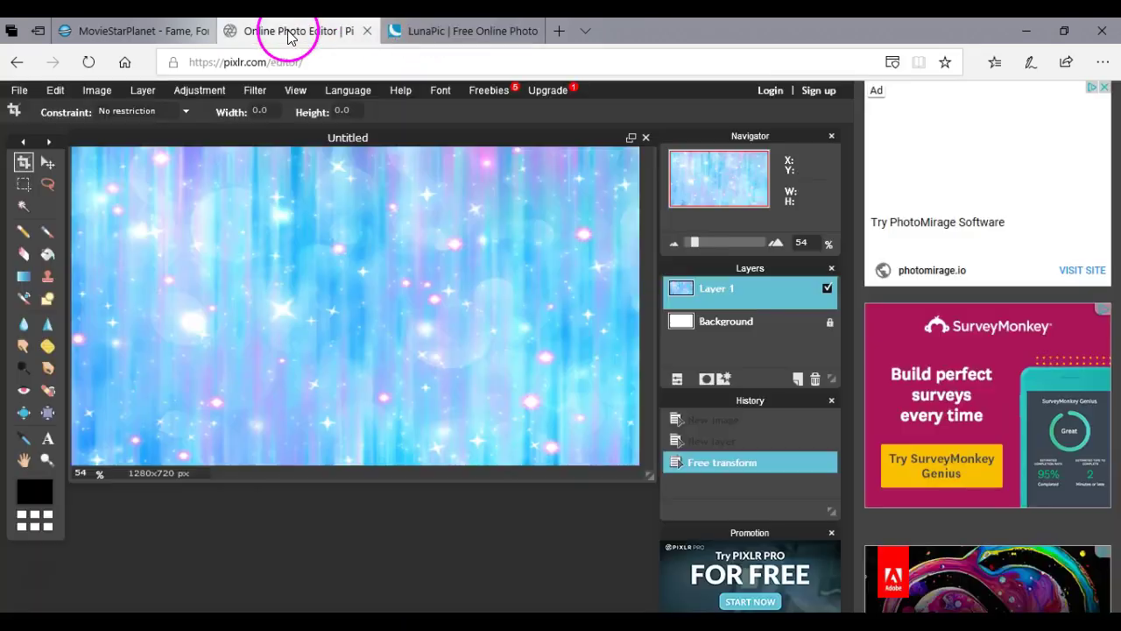
click(100, 30)
click(294, 31)
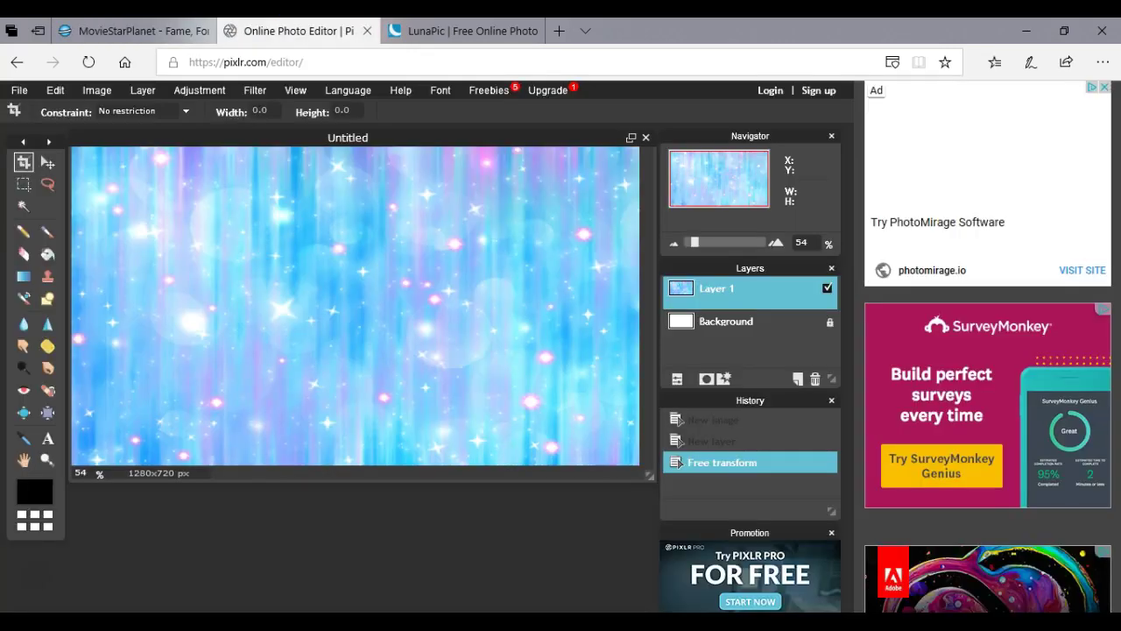
click(450, 29)
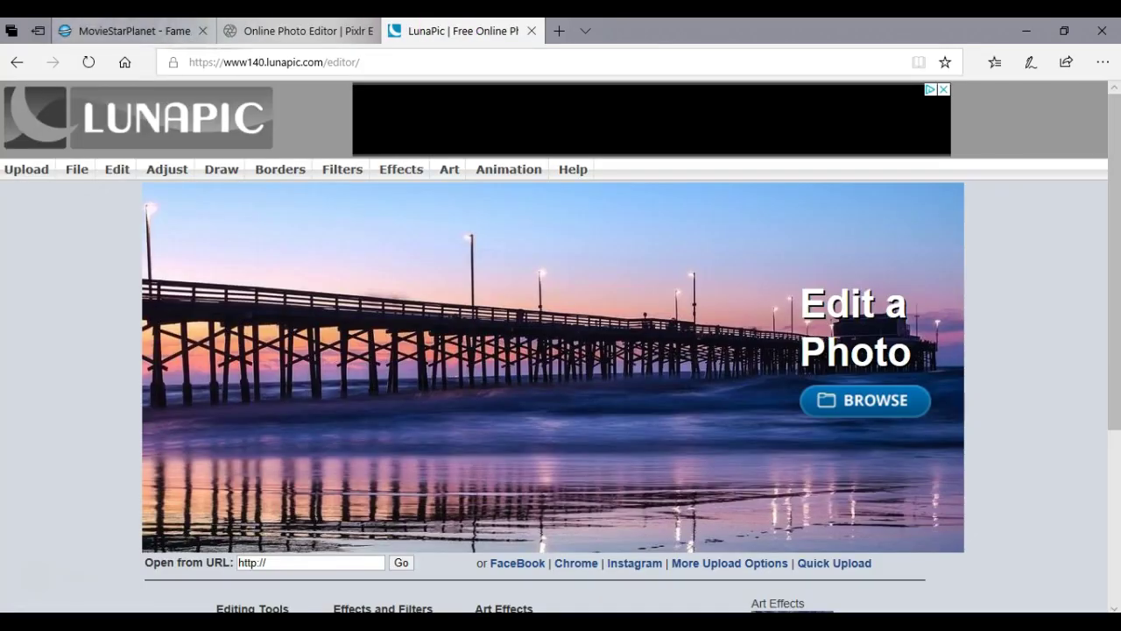
key(ctrl+shift+Tab)
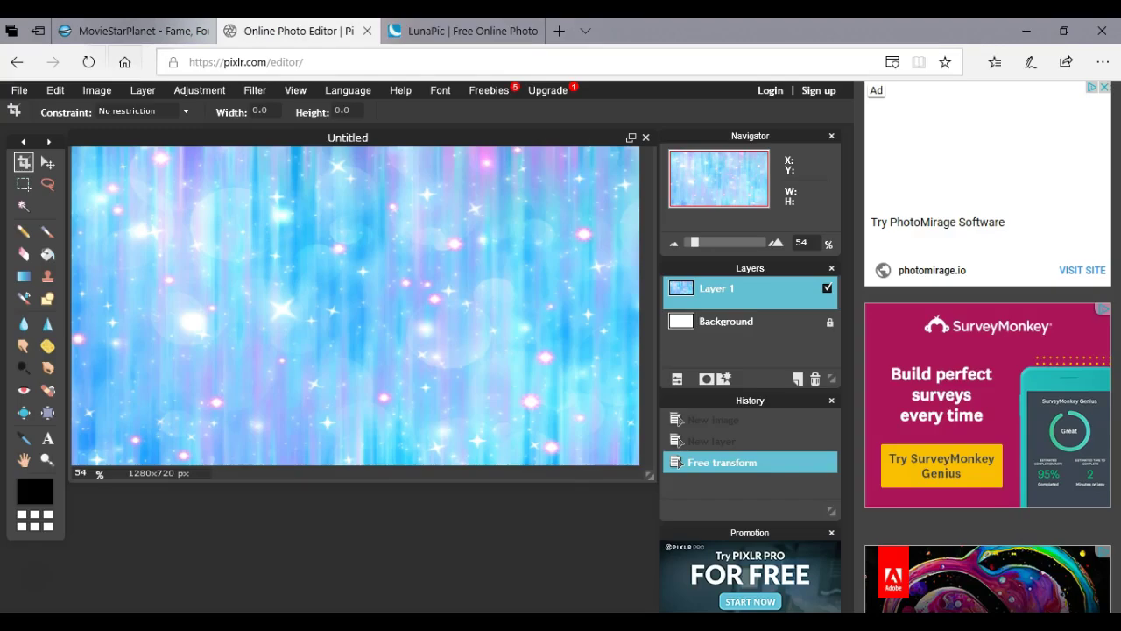
Dismiss MovieStarPlanet's not-responding warning and open a new browser tab.
click(140, 33)
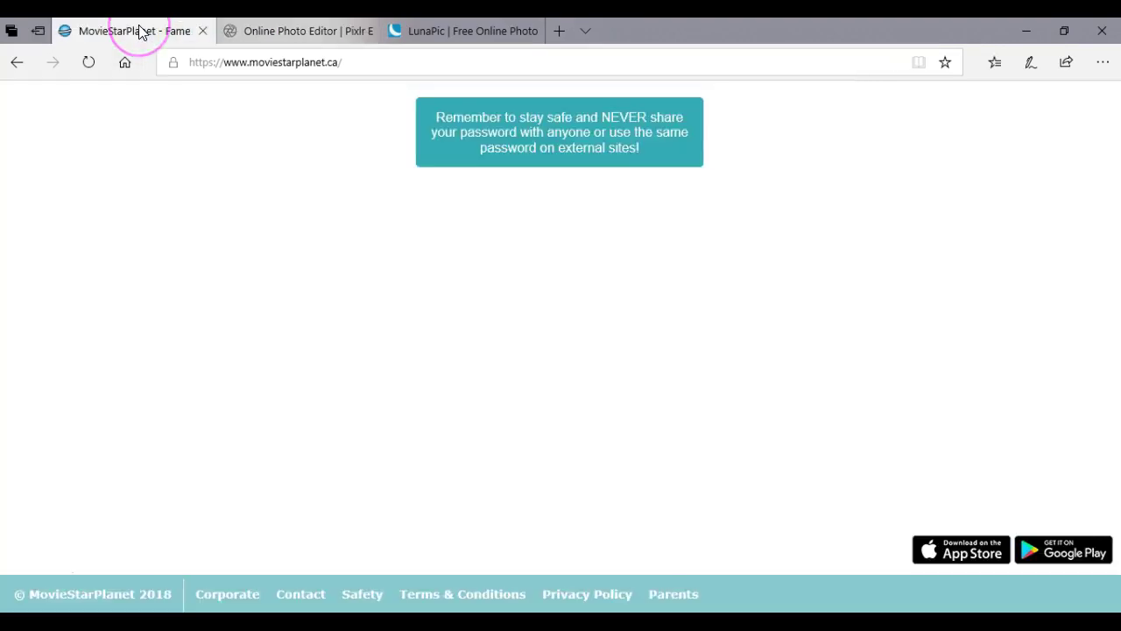
click(170, 79)
click(933, 597)
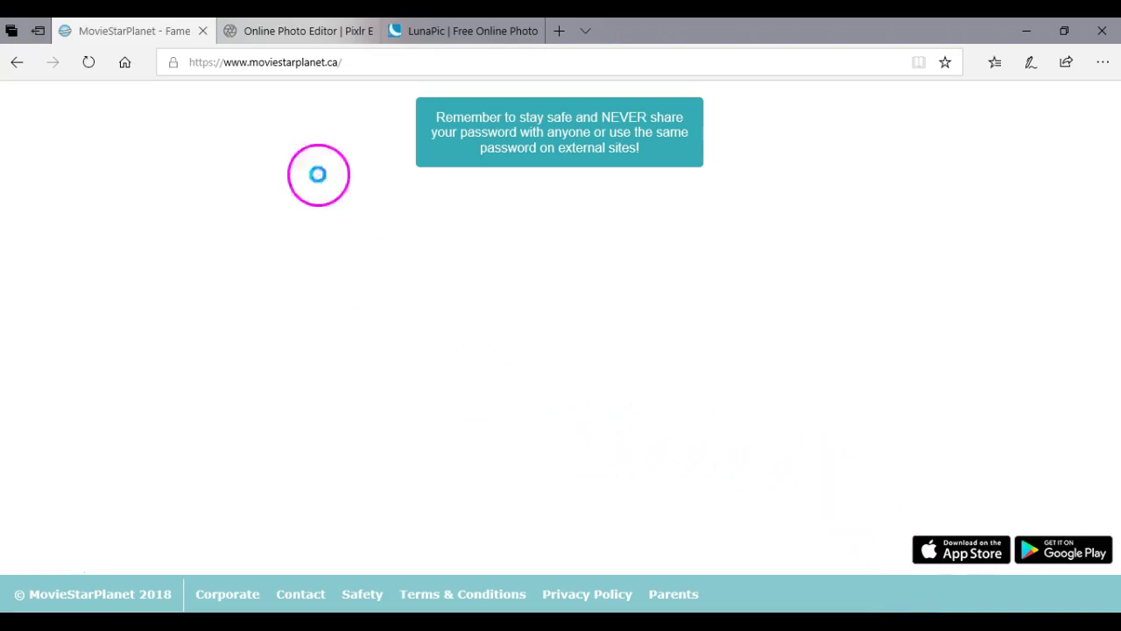
key(ctrl+Tab)
click(552, 32)
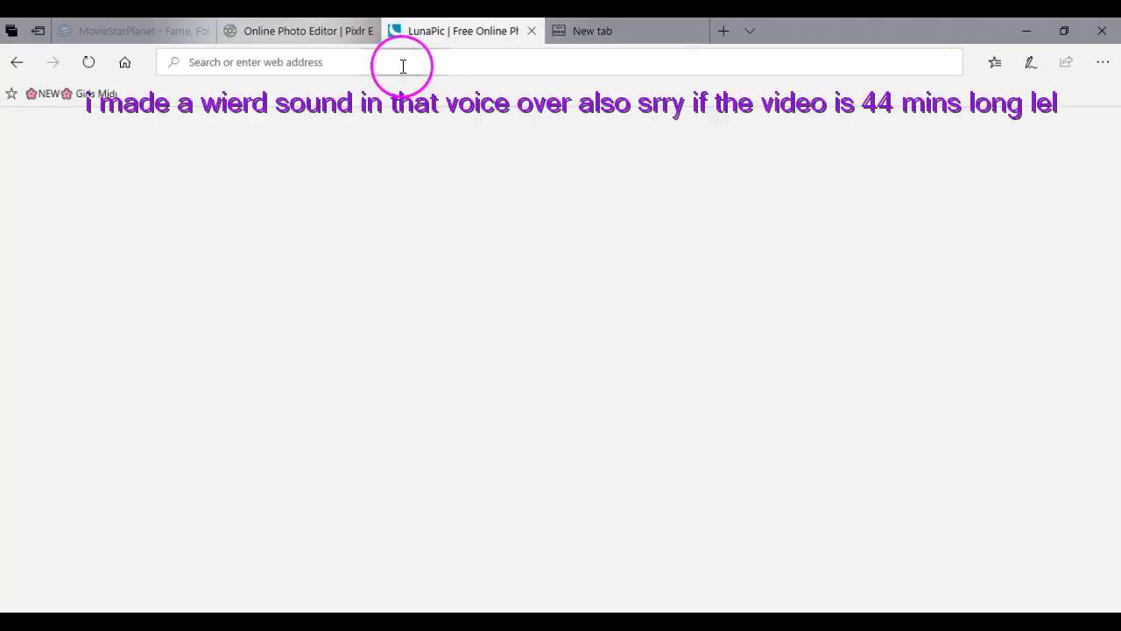
Search Bing Images for 'emojis' and narrow the results to Single Emojis.
text(emojis)
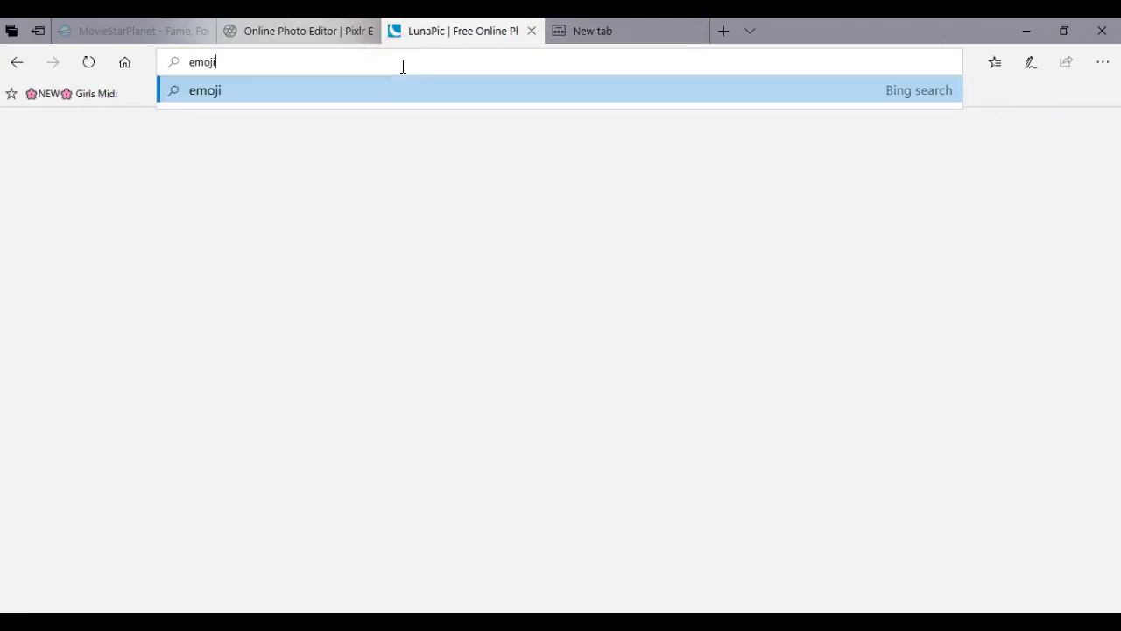
key(Return)
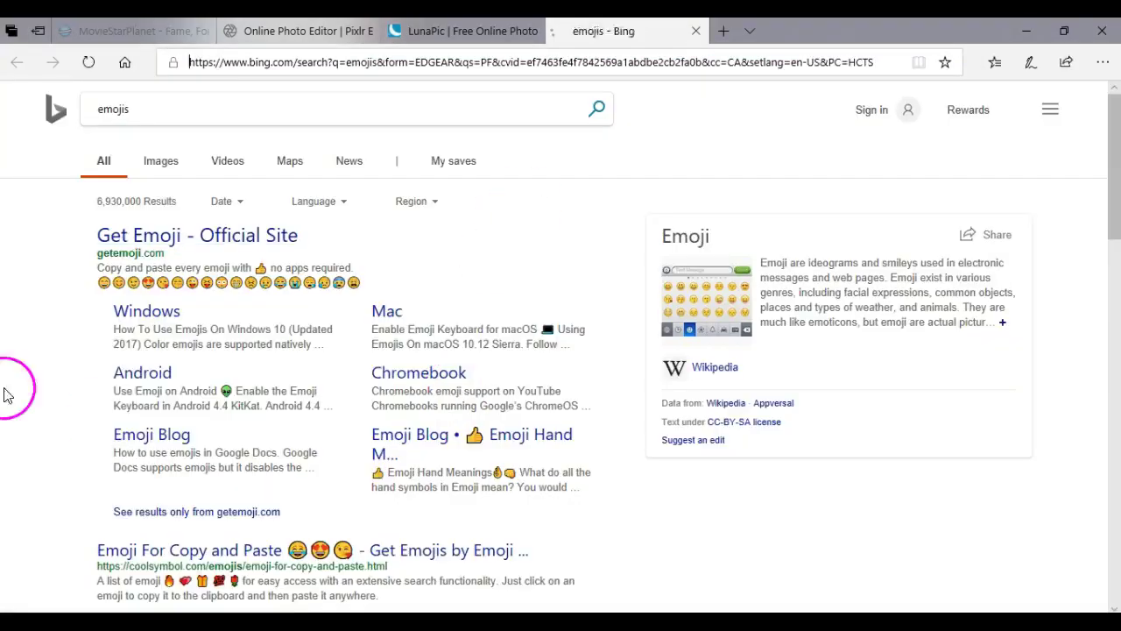
click(158, 164)
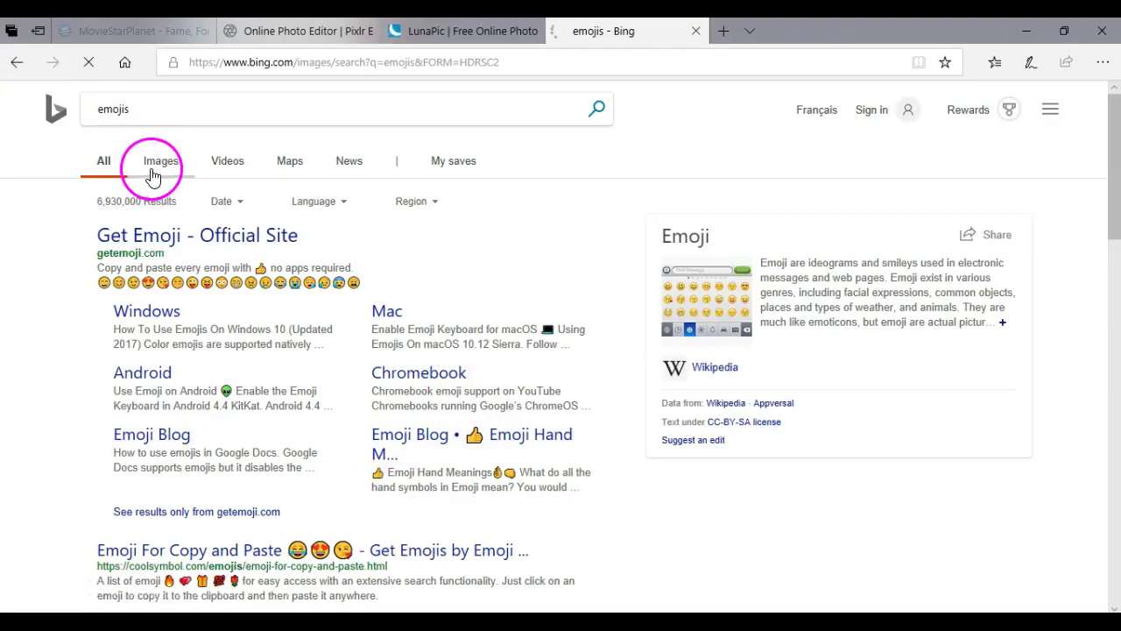
scroll(295, 283, down, 10)
scroll(300, 274, up, 15)
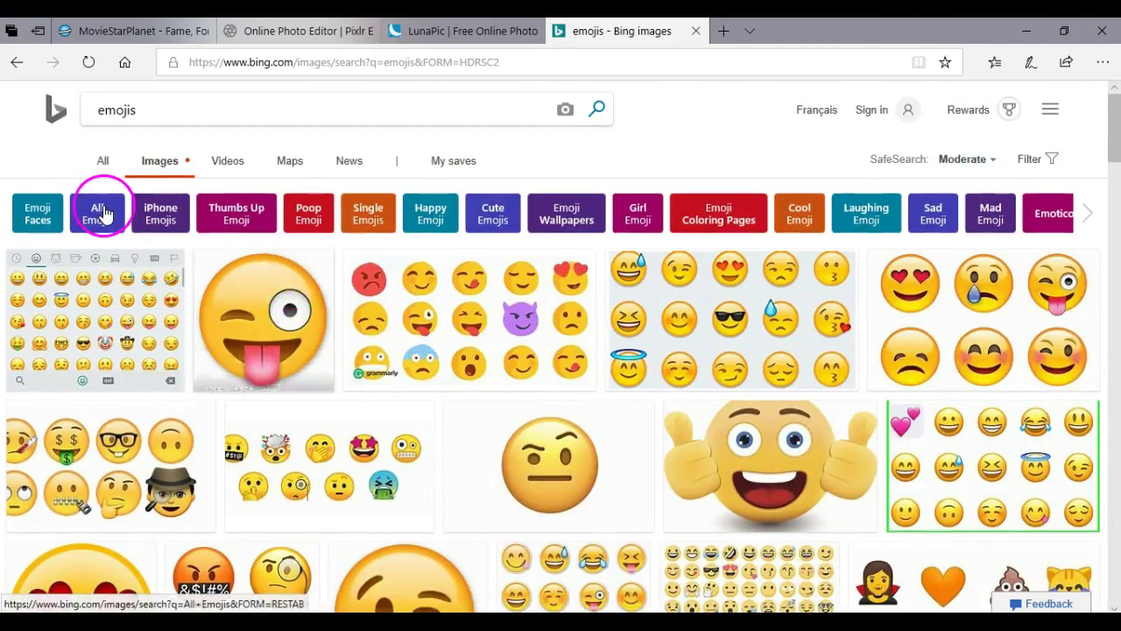
click(102, 213)
scroll(442, 366, down, 5)
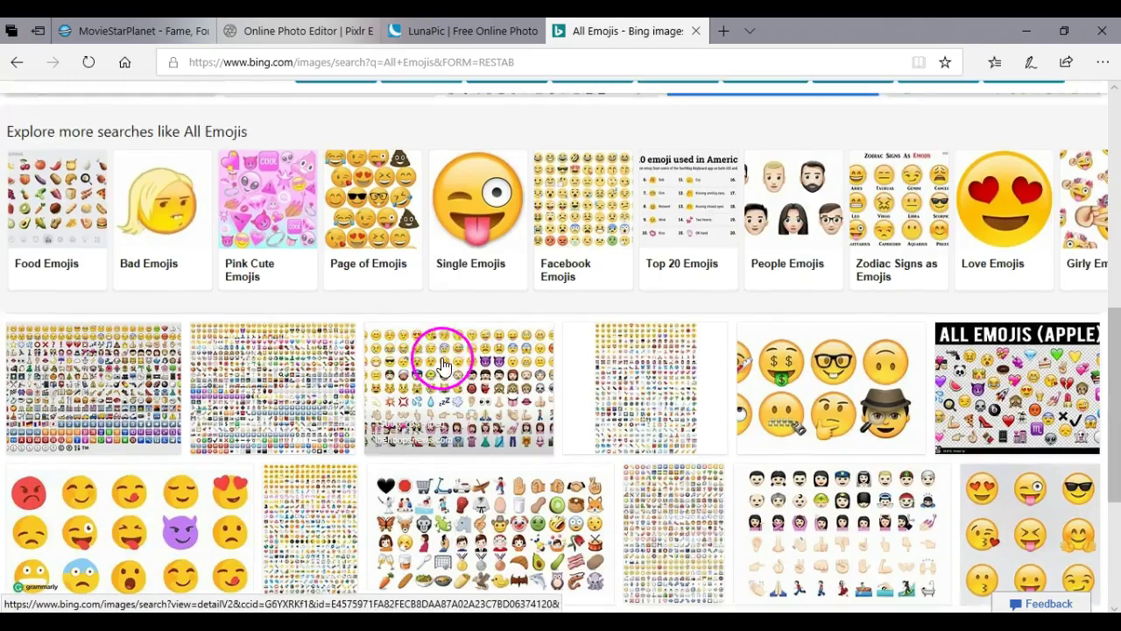
click(450, 210)
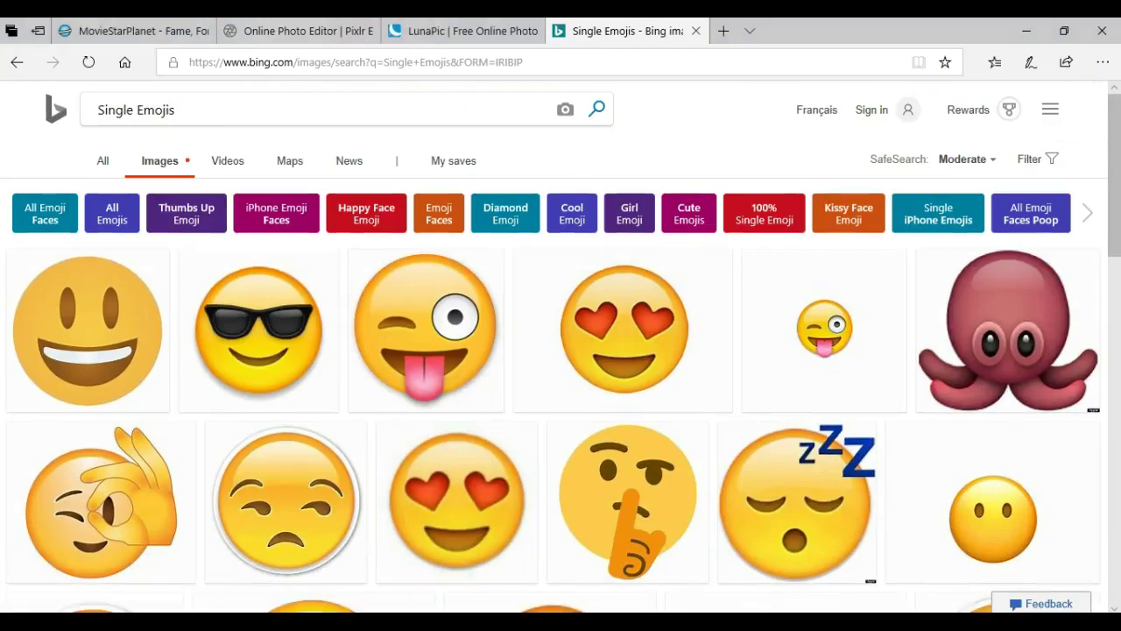
key(super)
Capture the sunglasses emoji from the Bing results with Snipping Tool.
text(sni)
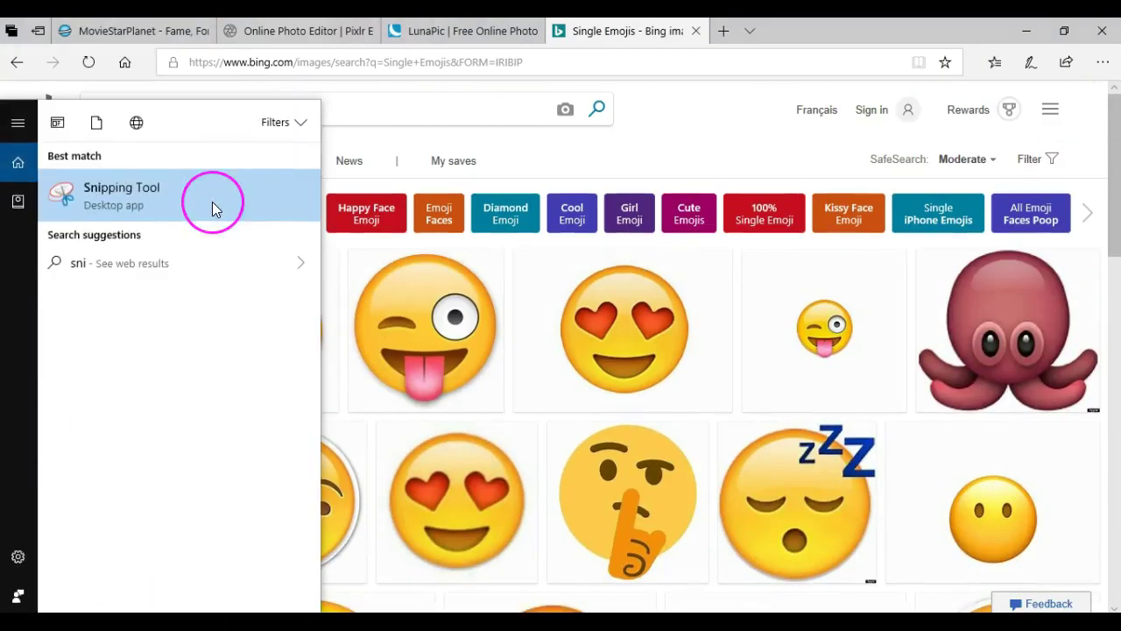
click(209, 201)
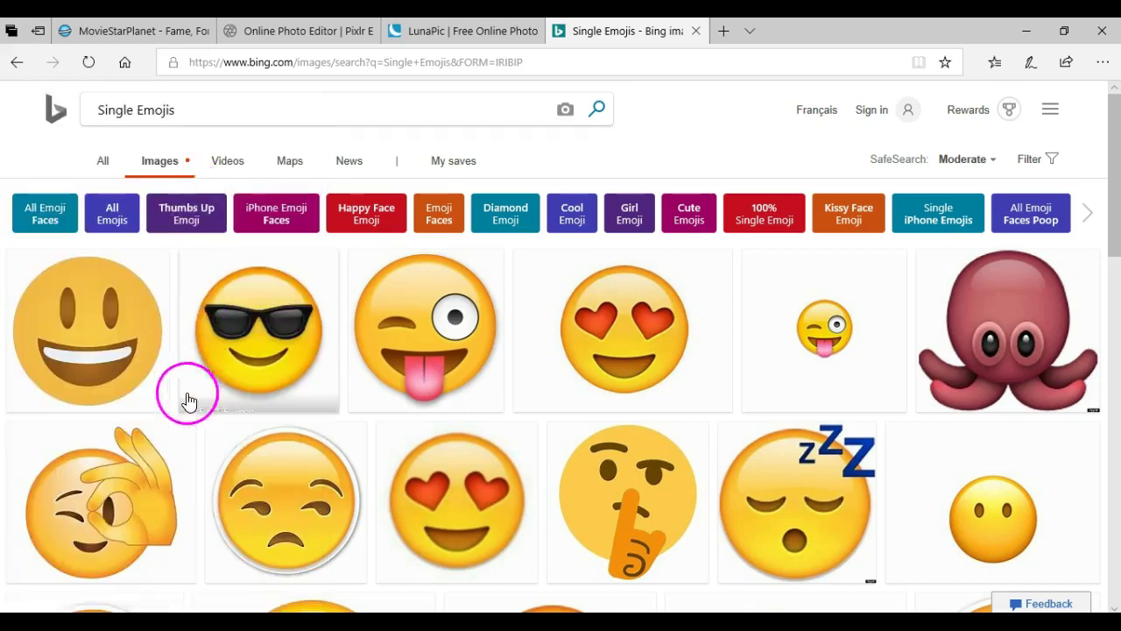
click(83, 546)
drag(188, 252, 338, 394)
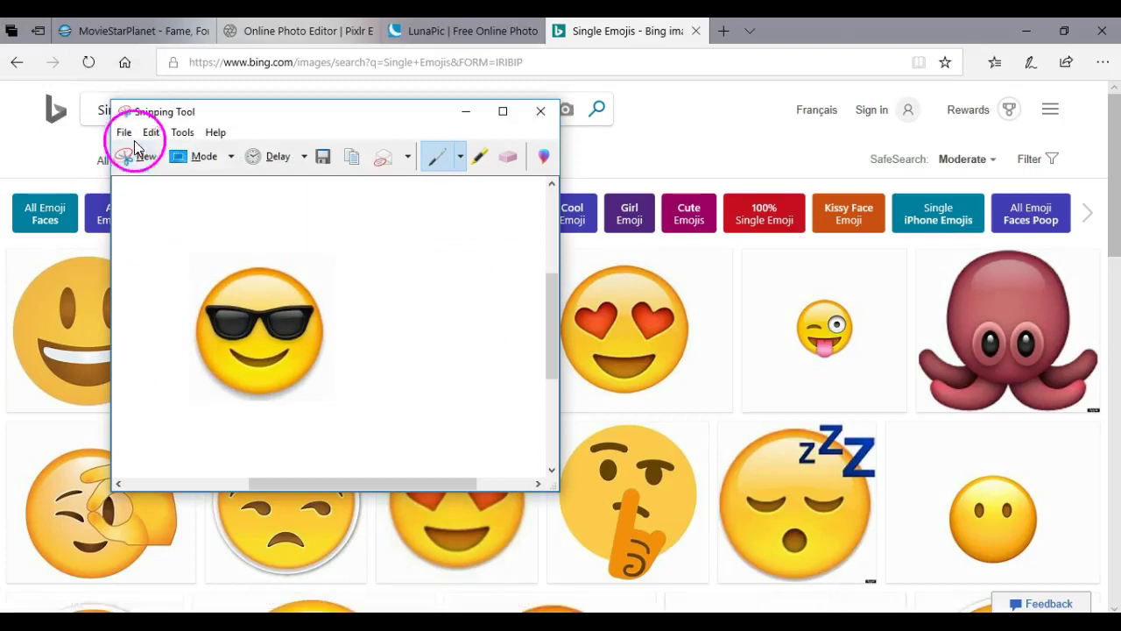
Save the emoji snip as an image file and go back to the emoji results.
click(131, 136)
click(153, 174)
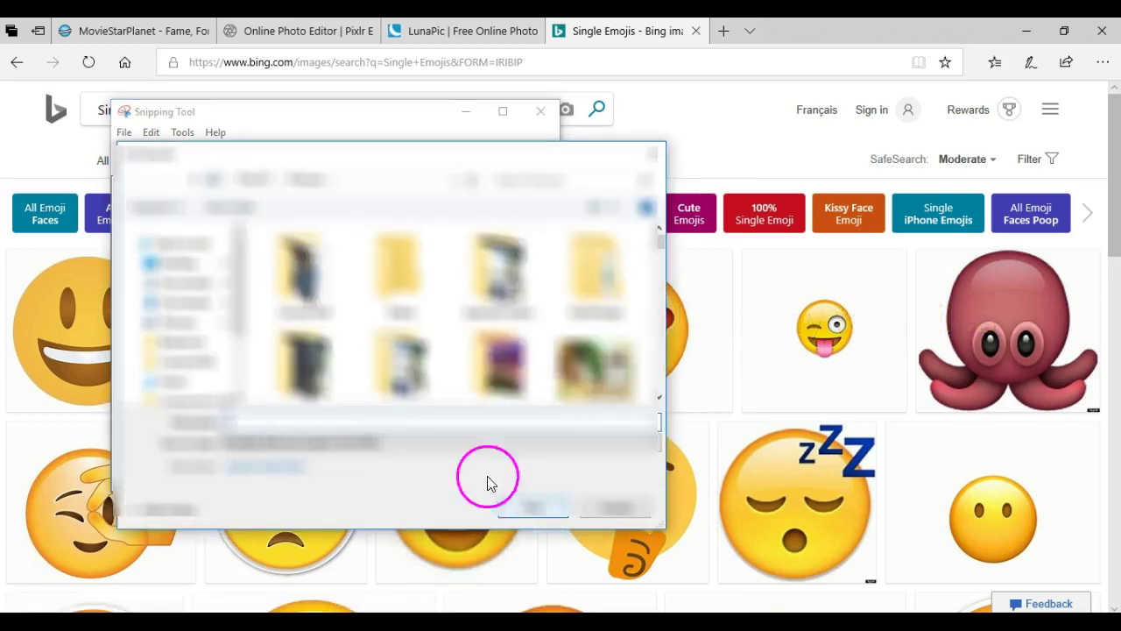
click(547, 507)
click(140, 160)
click(35, 600)
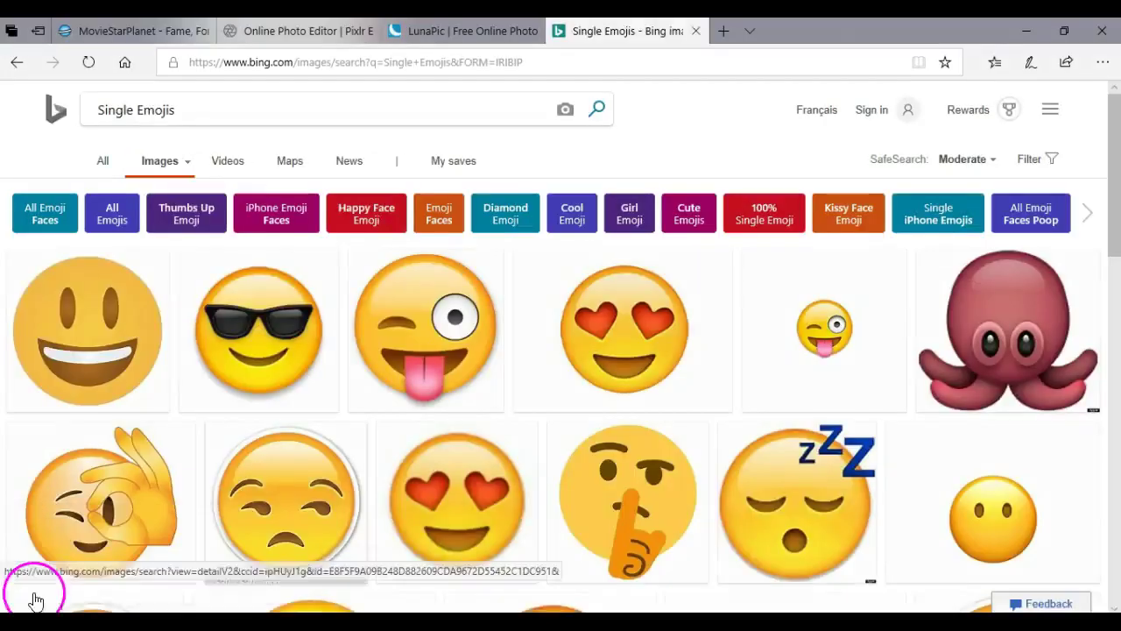
click(753, 412)
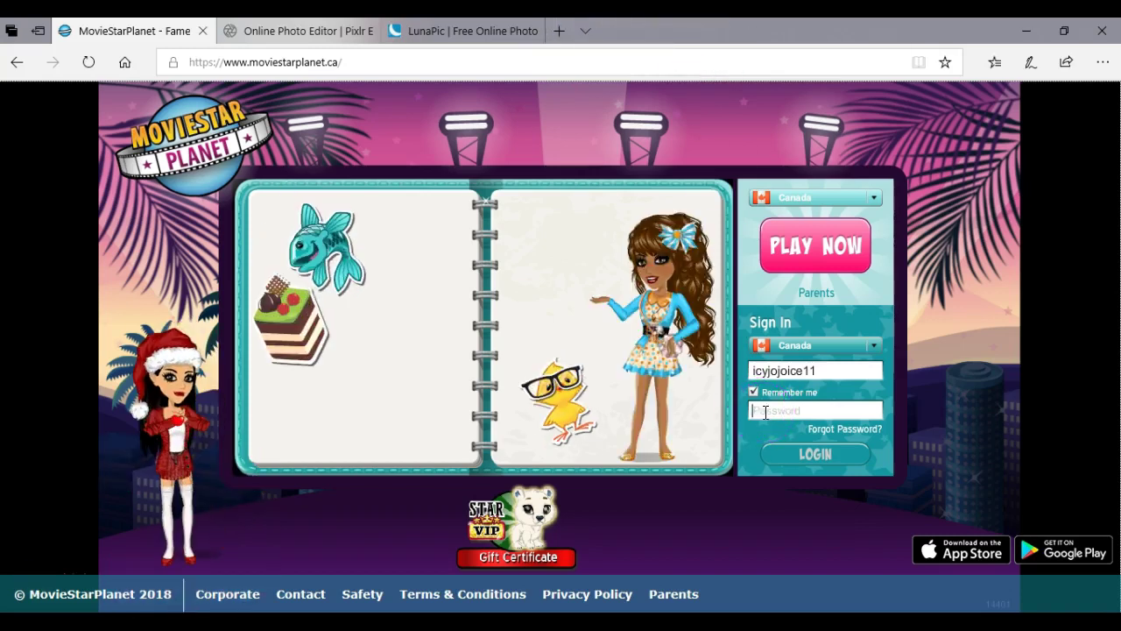
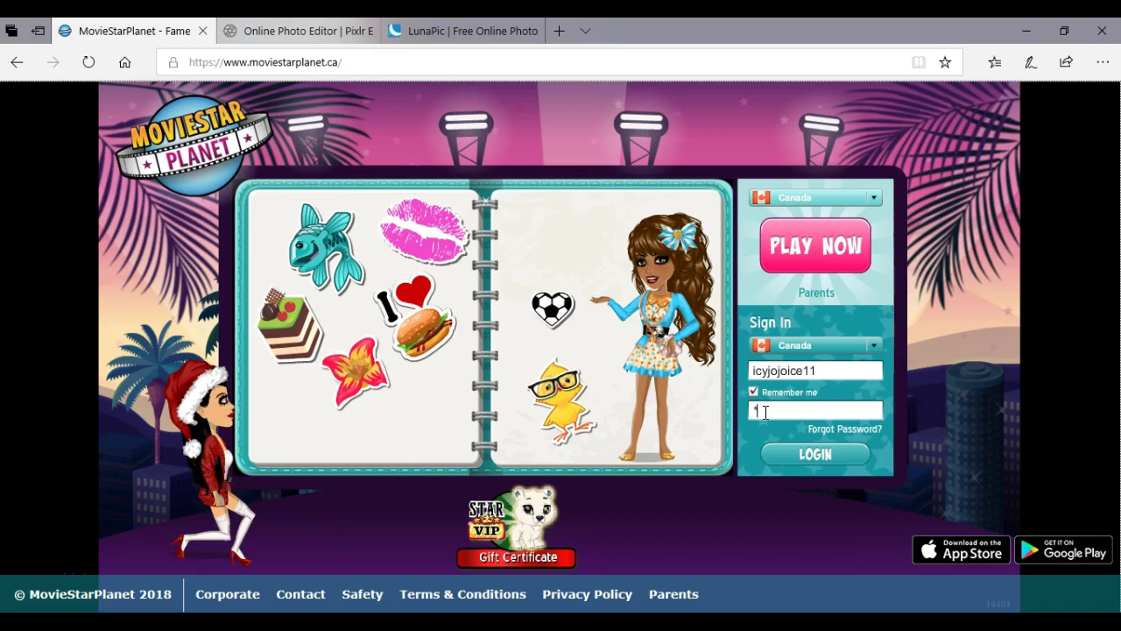
Enter the account password on the login page and sign back in to MovieStarPlanet.
click(740, 402)
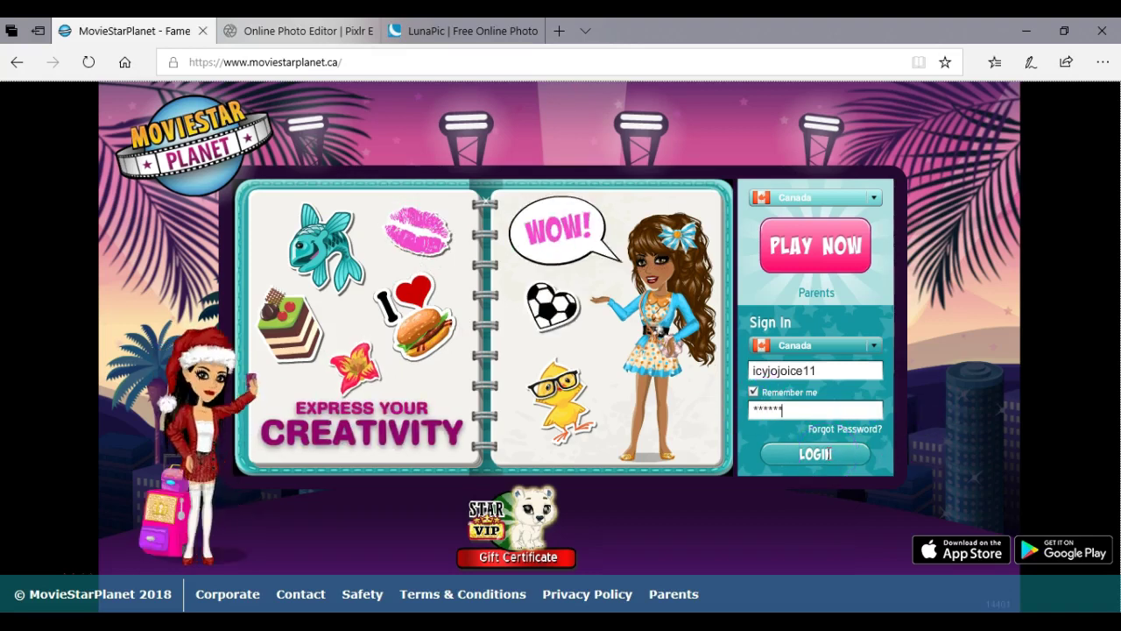
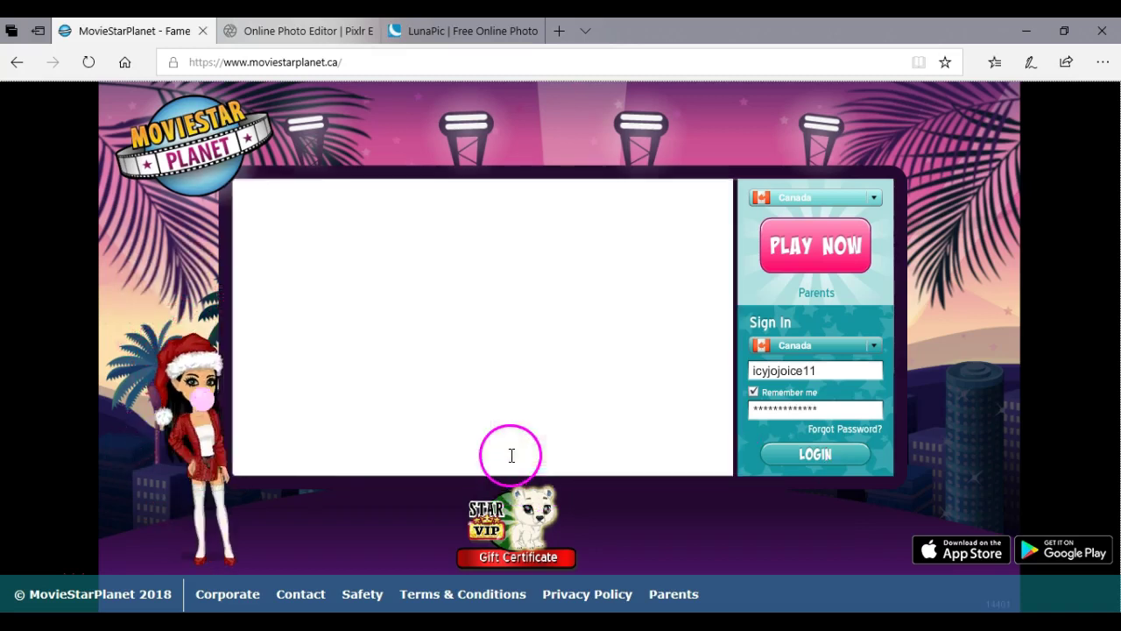
click(805, 444)
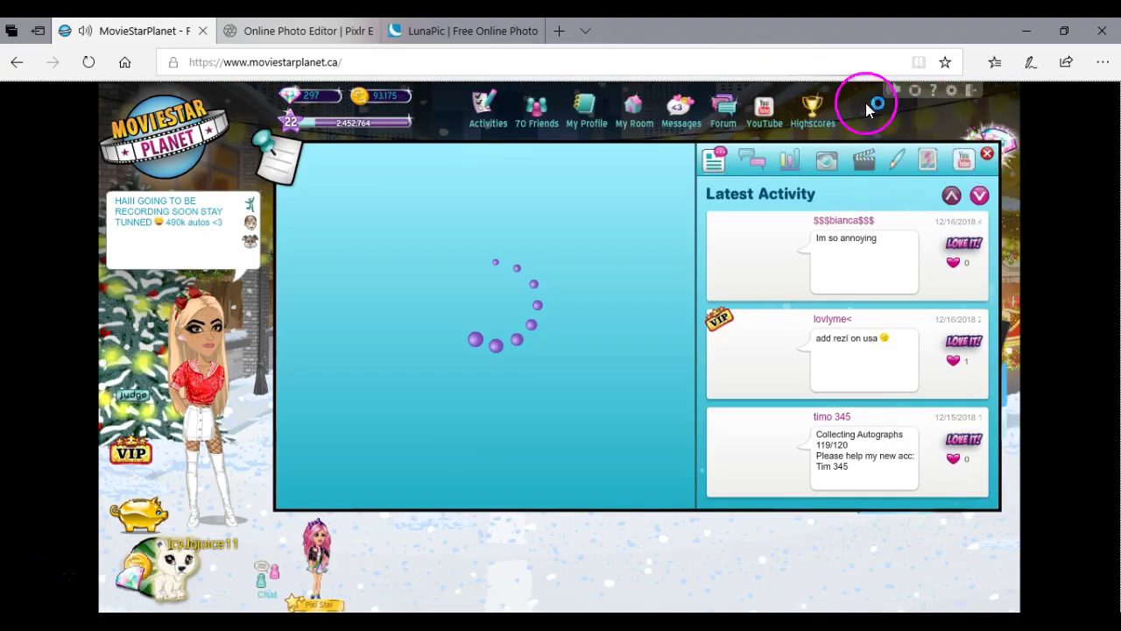
click(333, 31)
Dismiss the page-not-responding warning and close the Latest Activity panel.
click(163, 30)
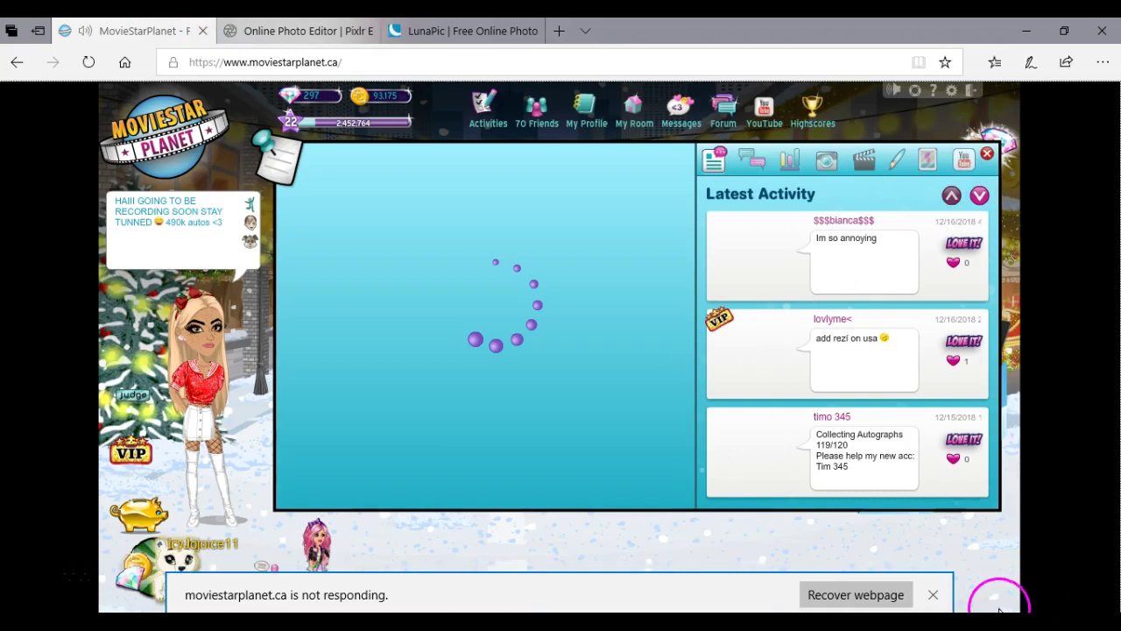
click(934, 596)
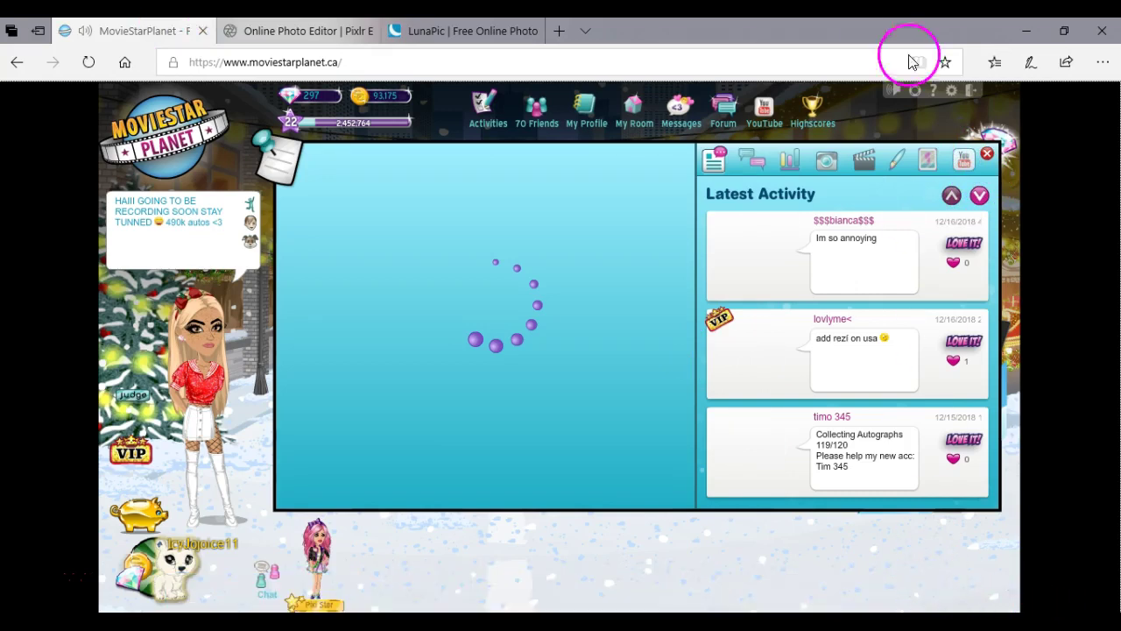
click(993, 148)
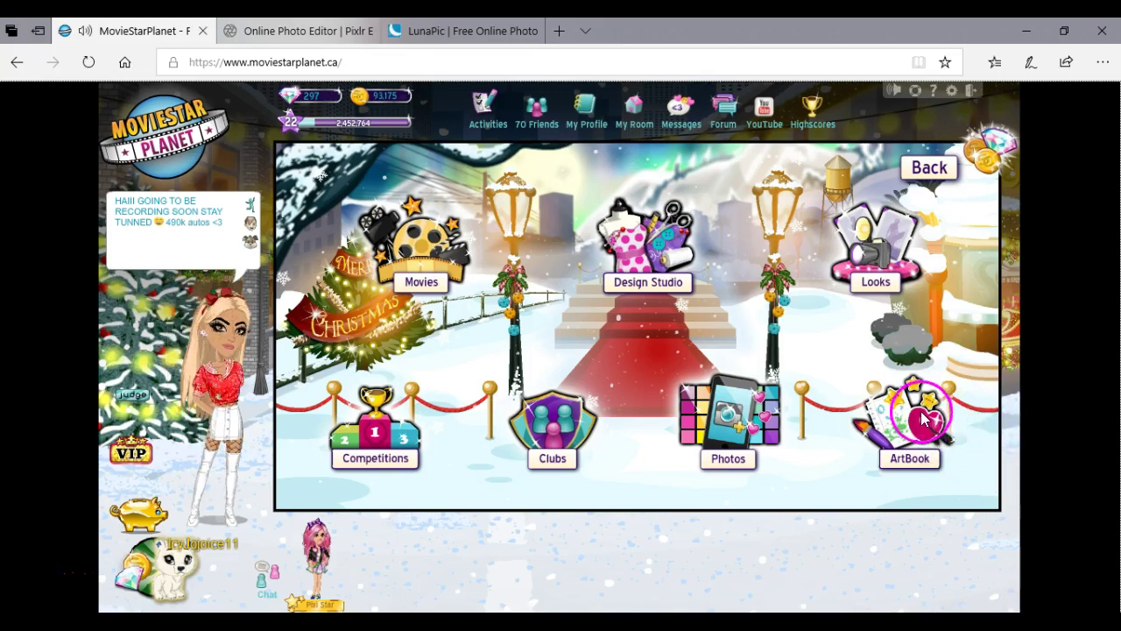
Open the ArtBook browser and the FREE GIVEAWAY artbook from the New list.
click(920, 424)
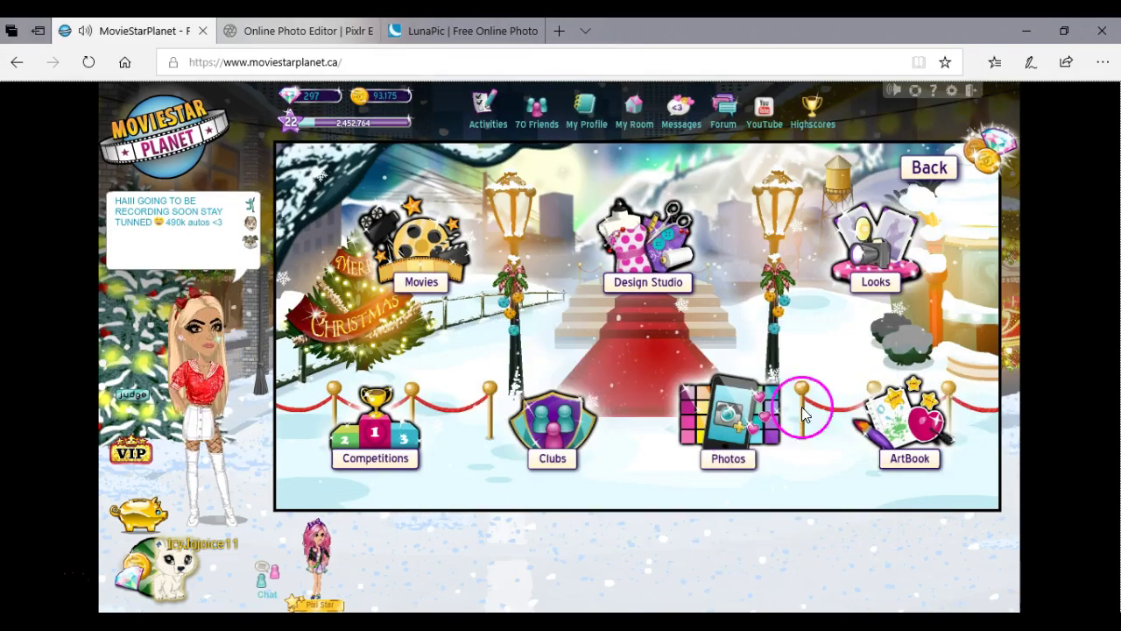
click(889, 409)
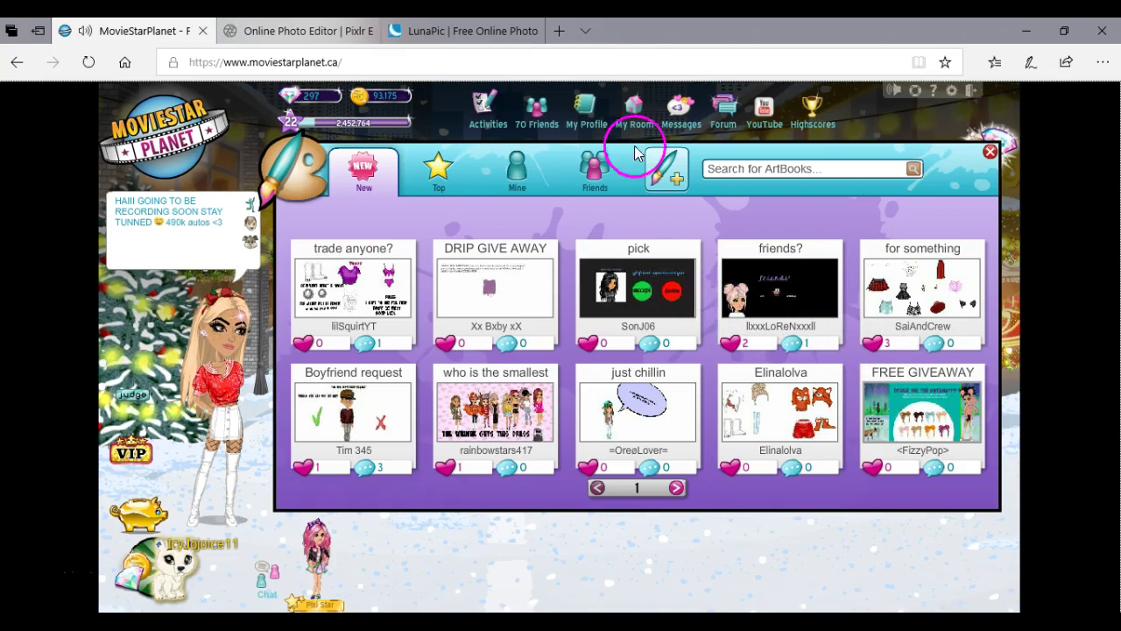
click(519, 169)
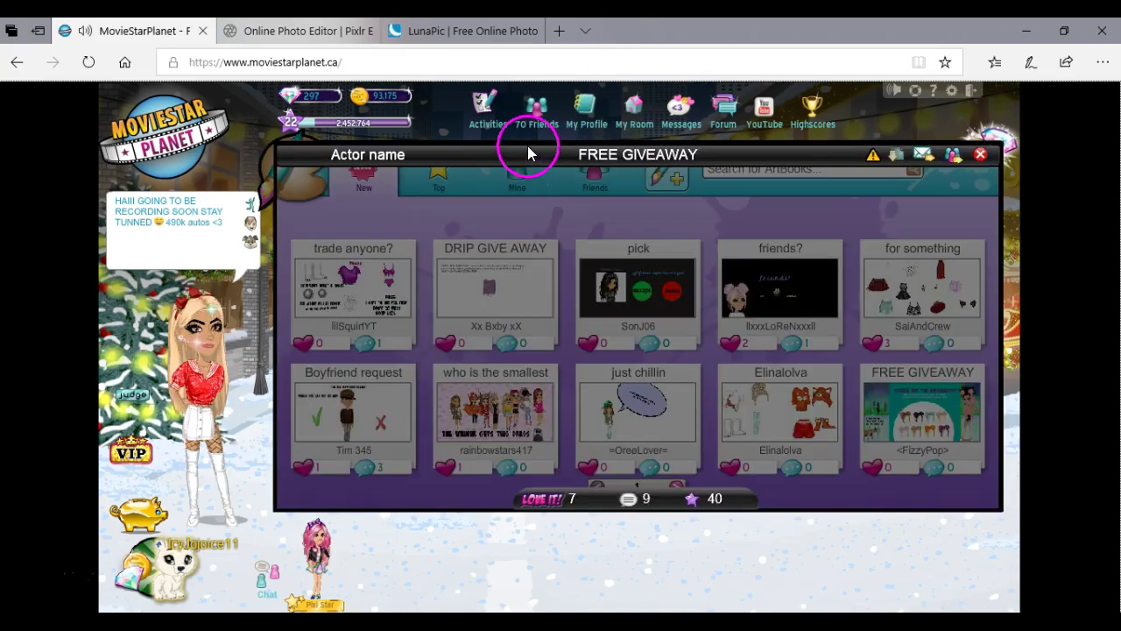
View and close the FREE GIVEAWAY artbook, then start a new blank ArtBook.
click(933, 404)
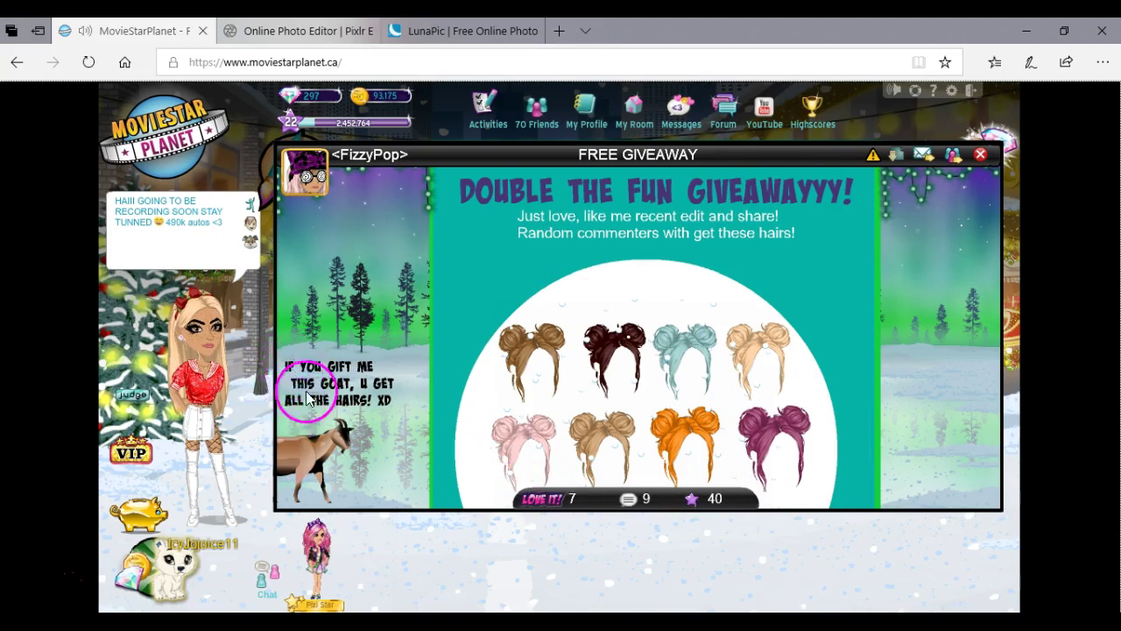
click(337, 496)
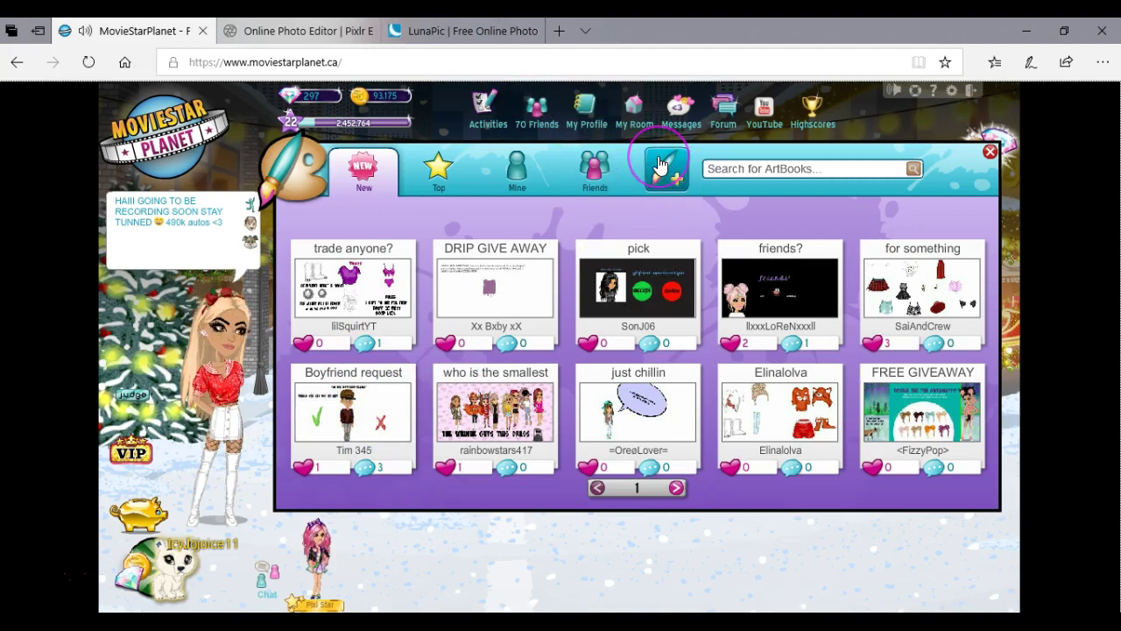
click(662, 164)
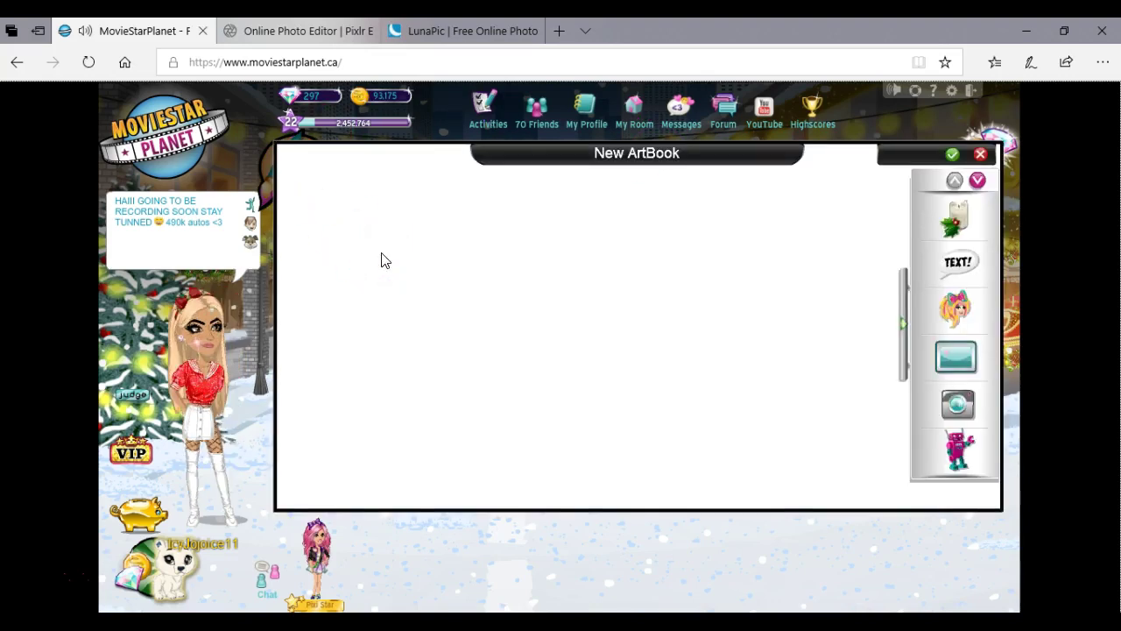
Add a square colour swatch sticker from the colours category to the page.
click(950, 359)
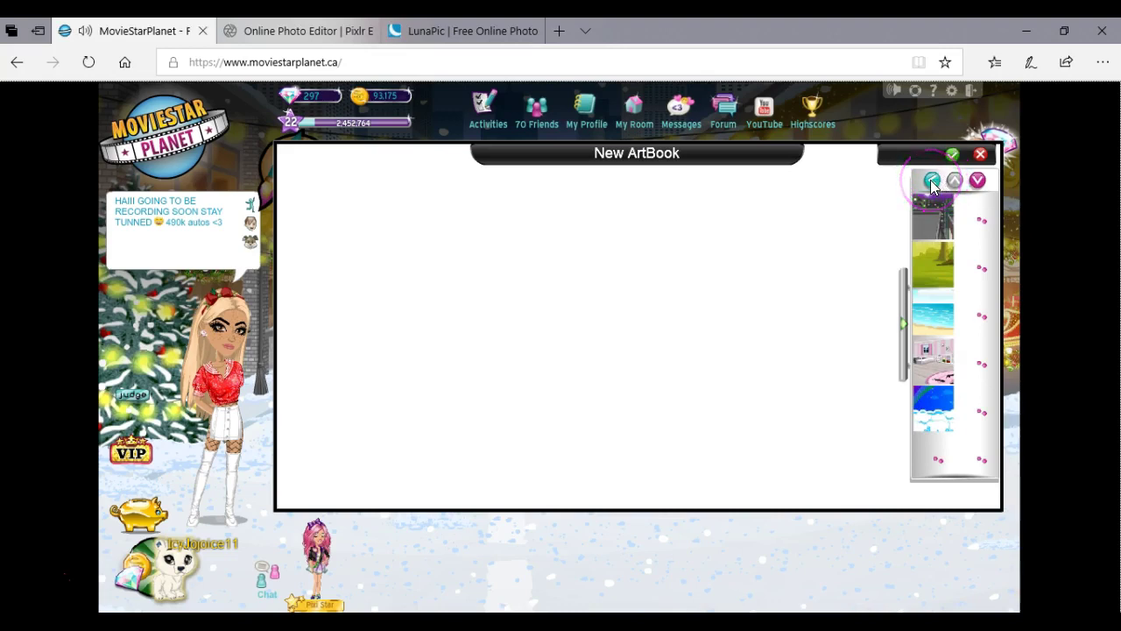
click(932, 181)
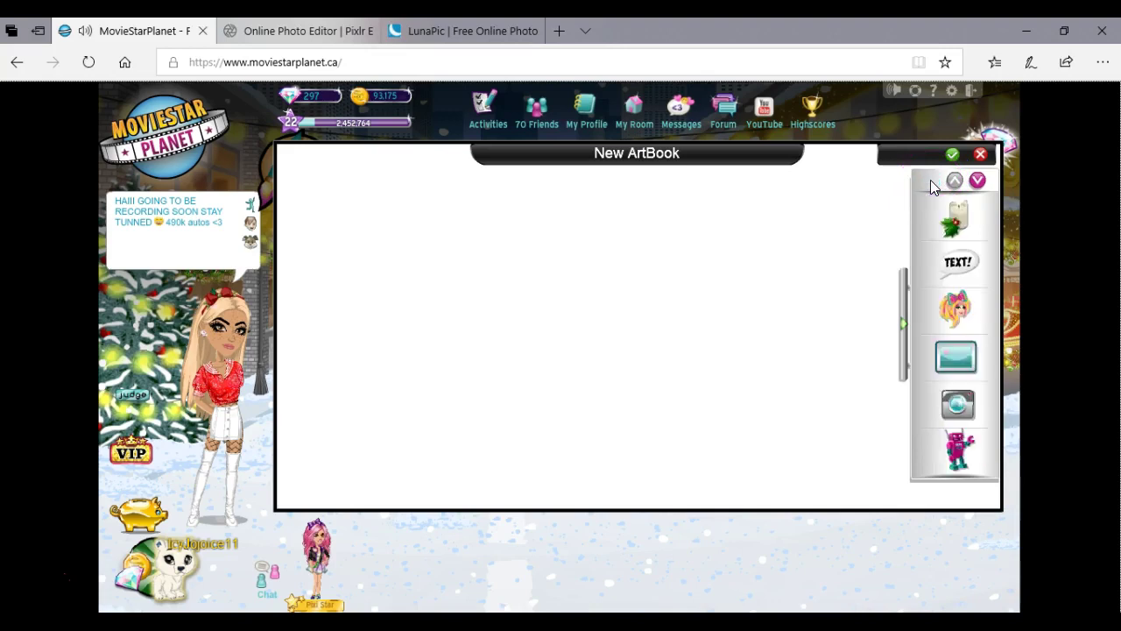
click(977, 181)
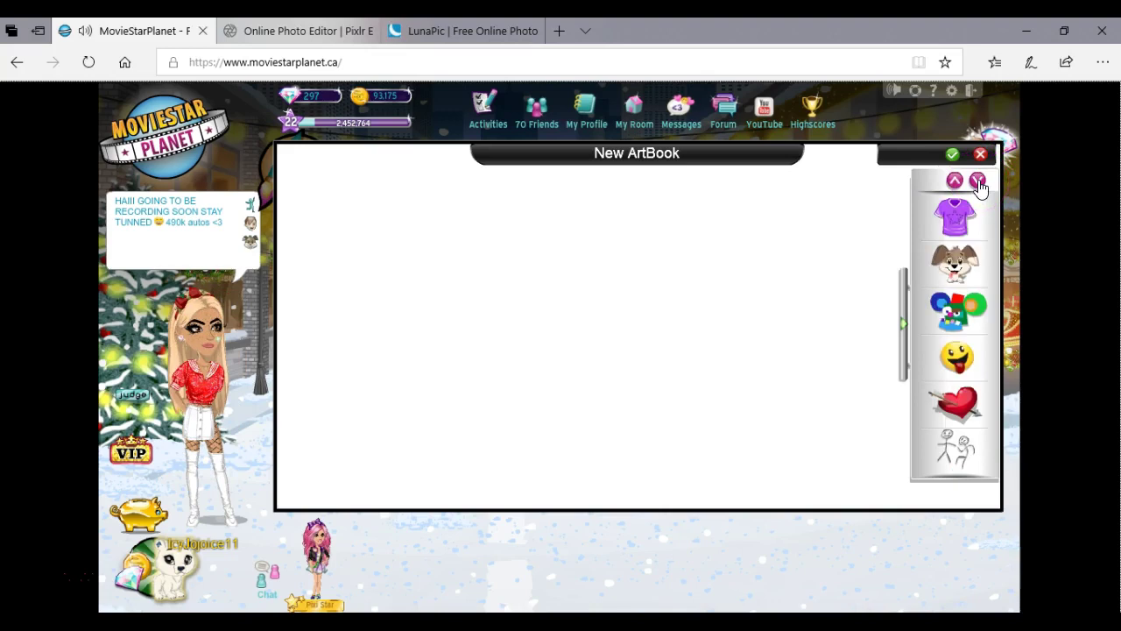
click(961, 308)
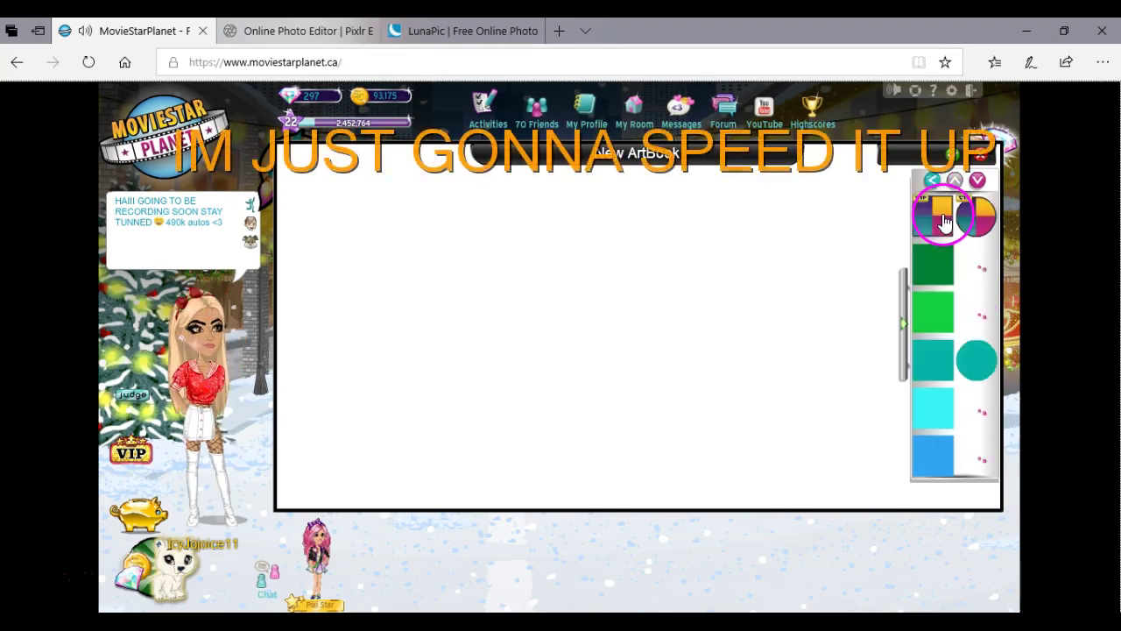
click(944, 224)
Make the swatch white and stretch it across most of the page.
click(495, 232)
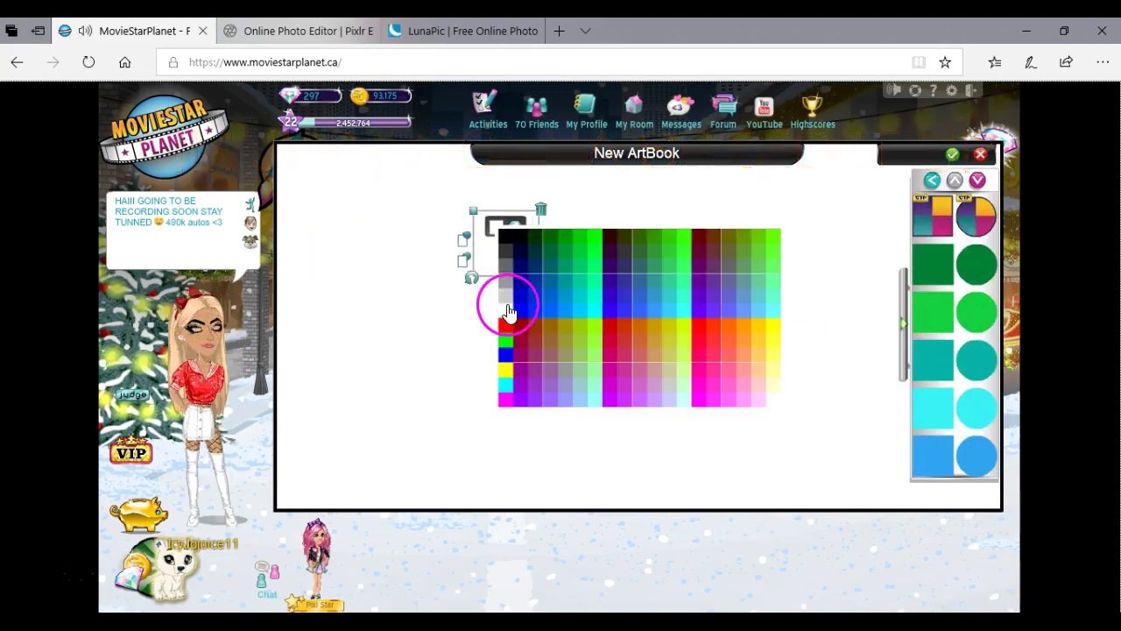
click(501, 306)
drag(541, 277, 928, 534)
drag(474, 219, 271, 180)
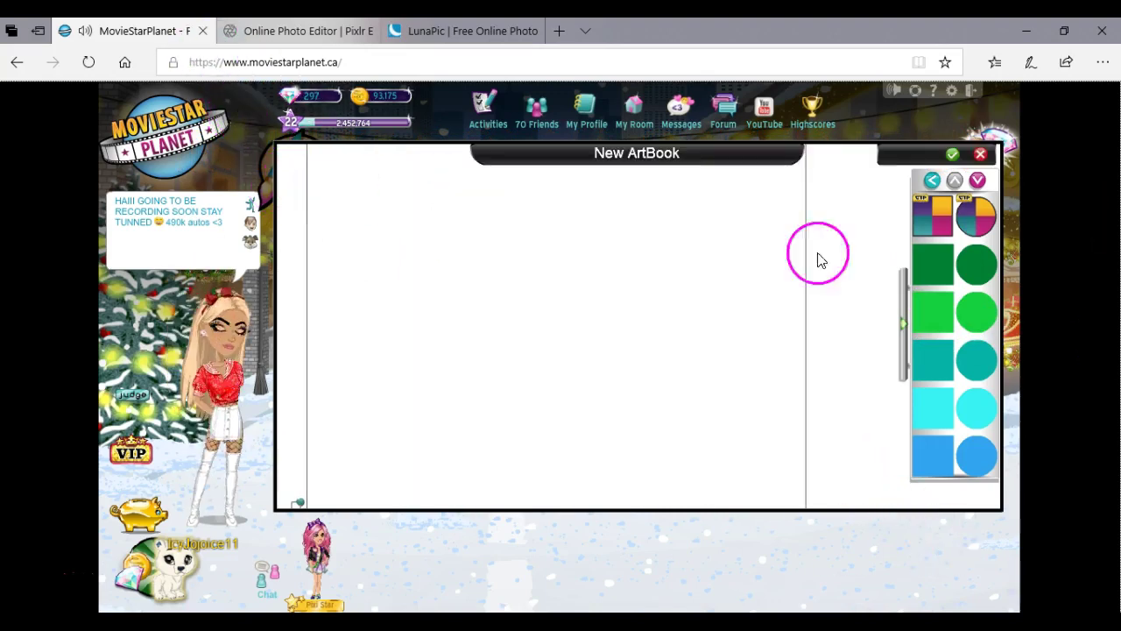
Add the avatar from the avatars category and delete the extra copy.
click(932, 179)
click(955, 179)
click(956, 306)
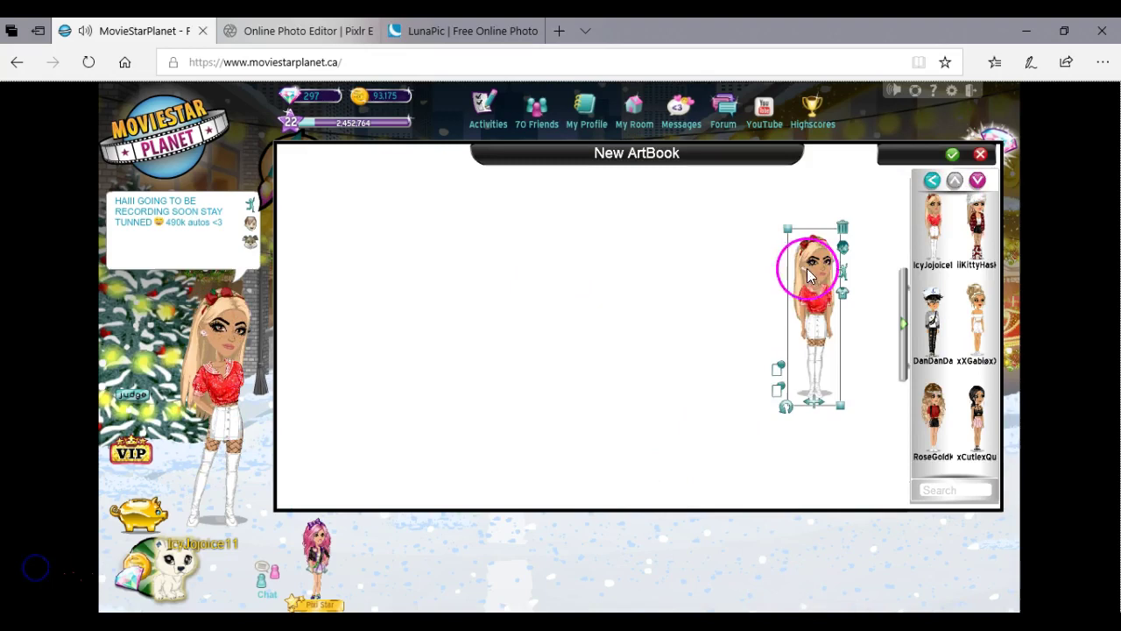
click(845, 271)
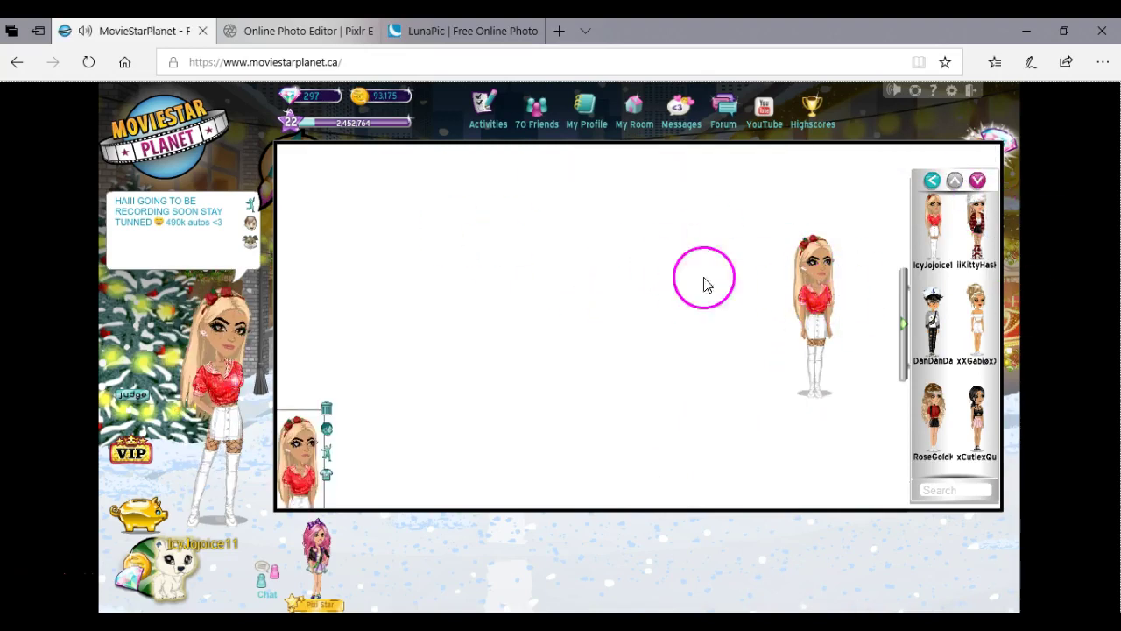
click(326, 408)
click(581, 290)
Give the avatar a happy expression and the In the Mall pose.
click(608, 230)
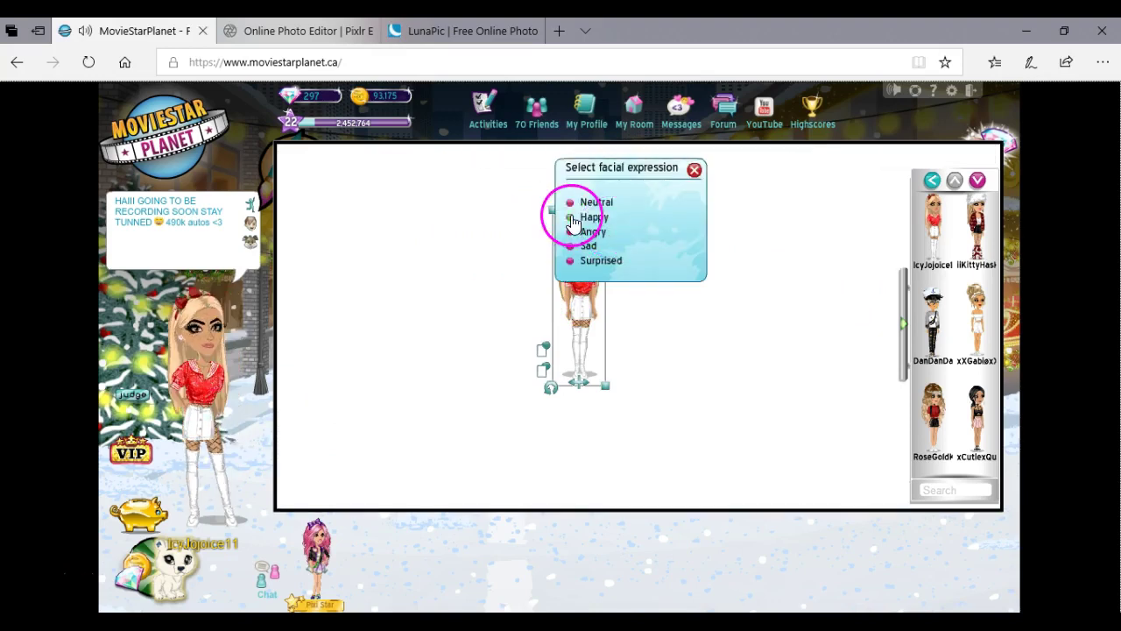
click(627, 239)
click(610, 254)
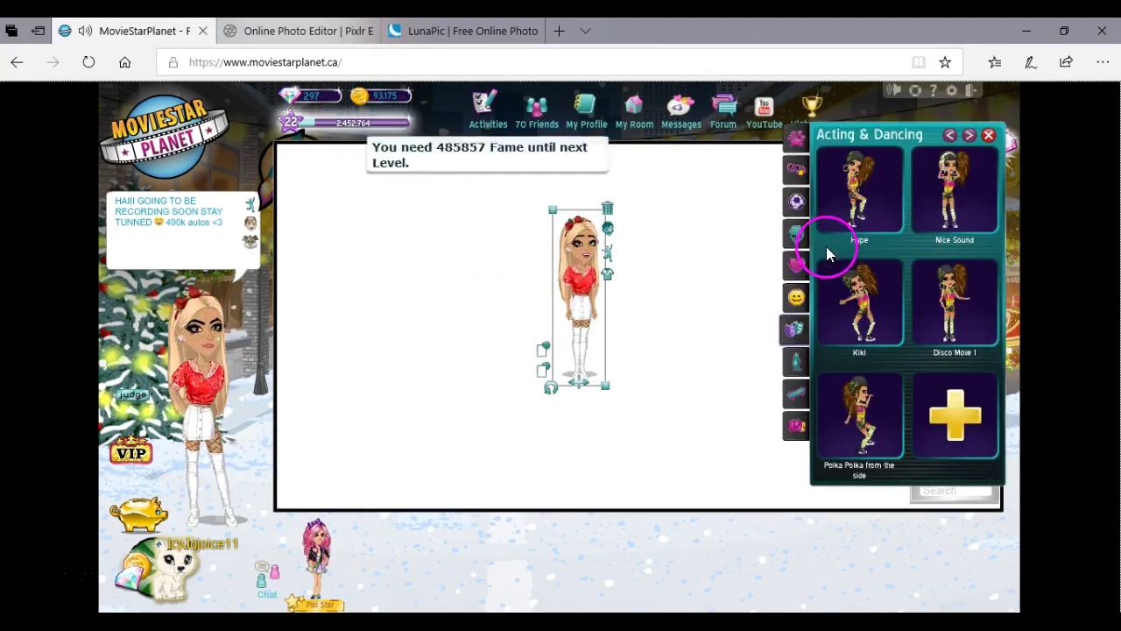
click(795, 360)
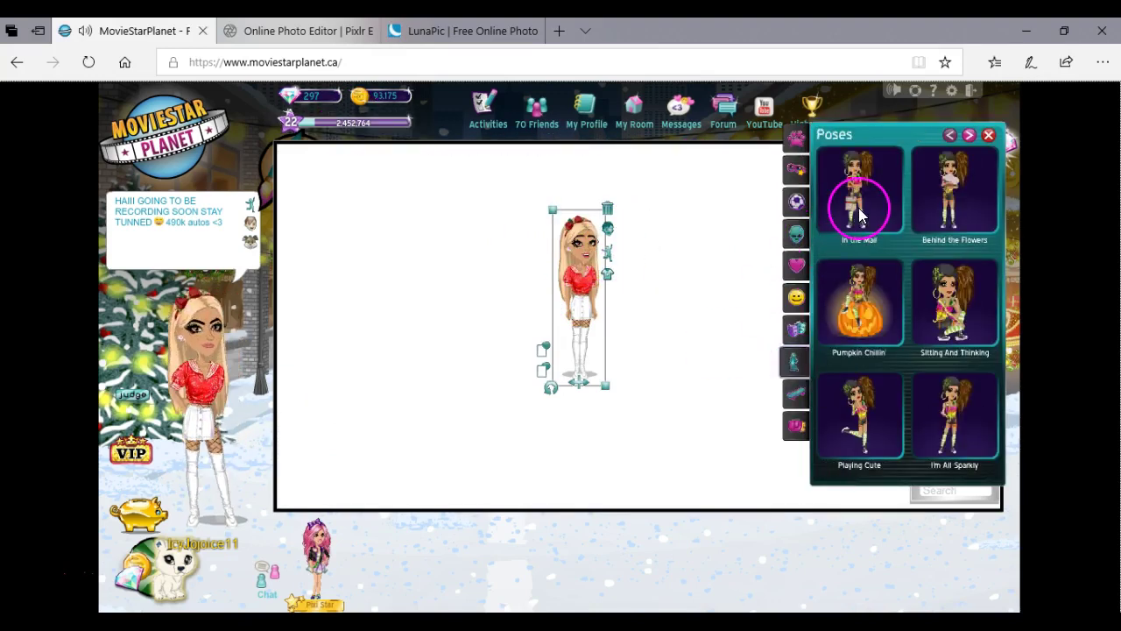
click(858, 207)
Enlarge the avatar, rotate it to lie level sideways, and reposition it.
drag(549, 396, 769, 396)
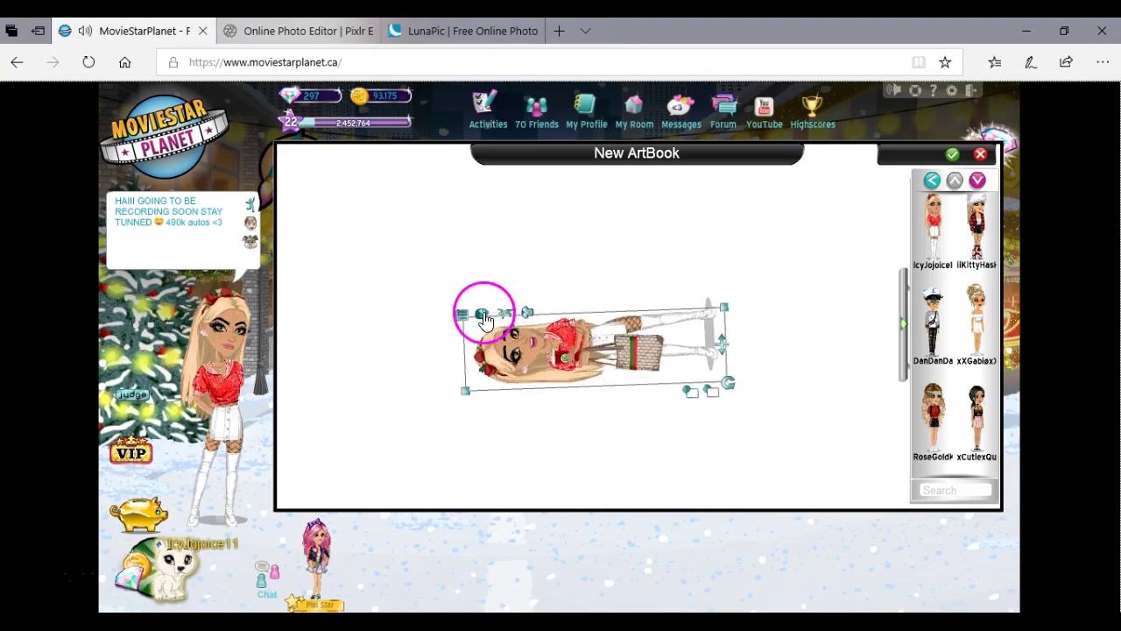
click(483, 315)
click(603, 331)
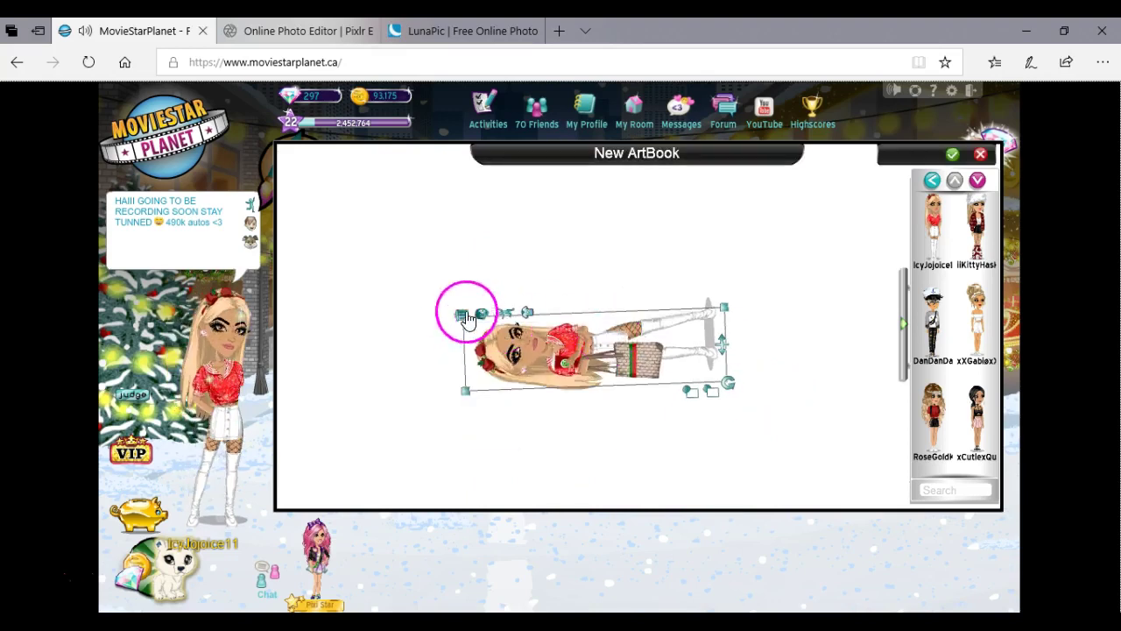
drag(728, 383, 728, 386)
drag(465, 391, 236, 513)
drag(528, 382, 494, 373)
Launch Snipping Tool from Windows search and set it to Rectangular Snip.
key(super+s)
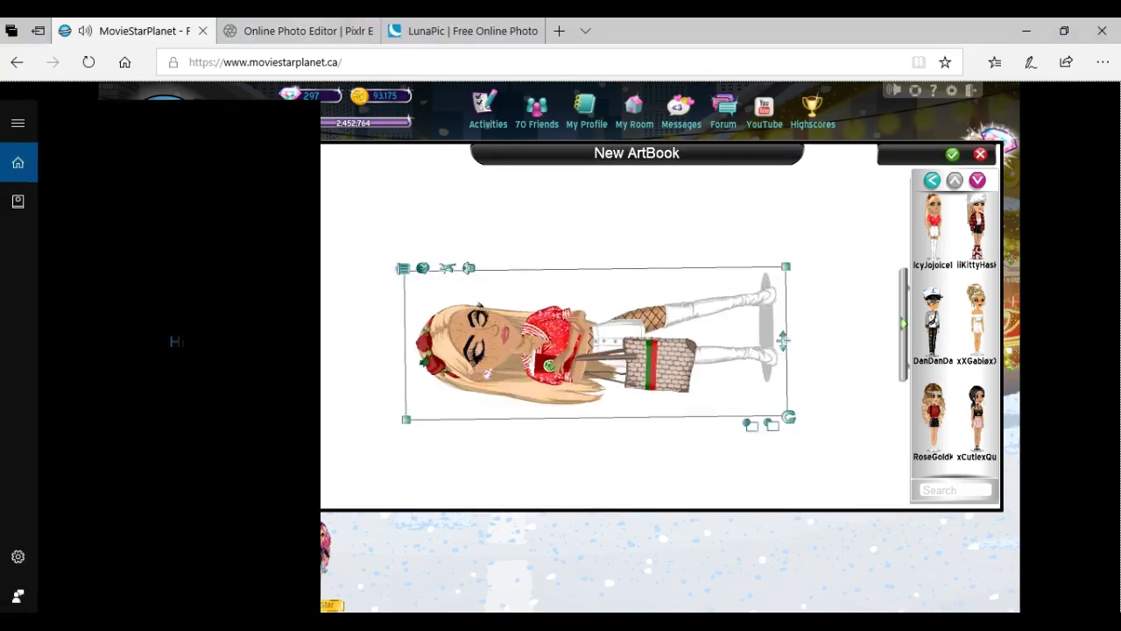
text(sn)
click(195, 201)
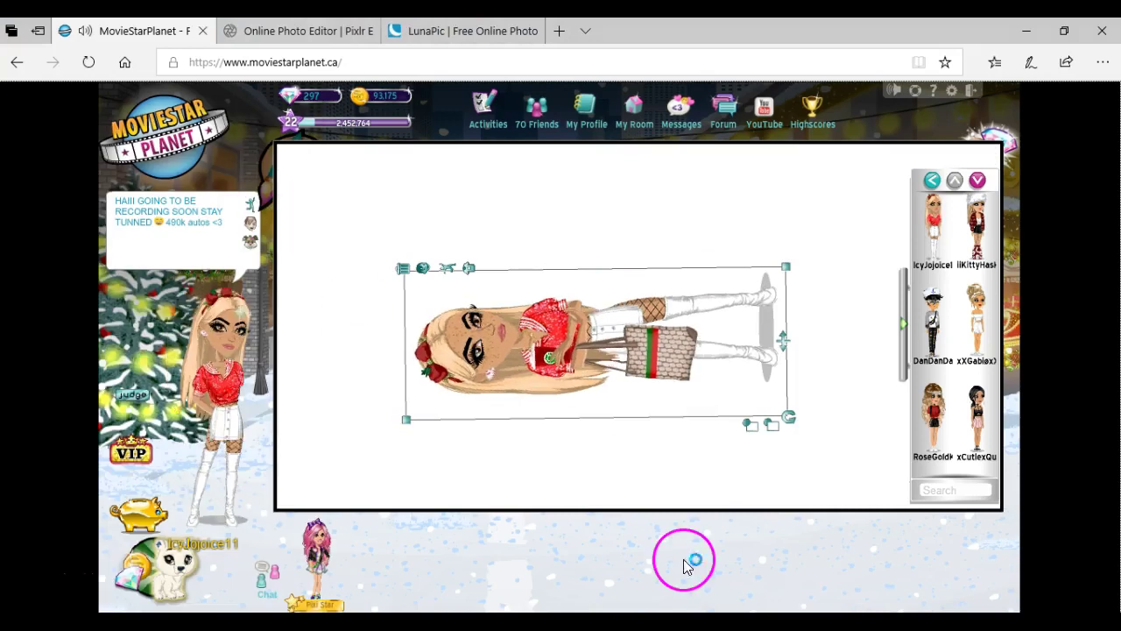
click(97, 548)
click(141, 517)
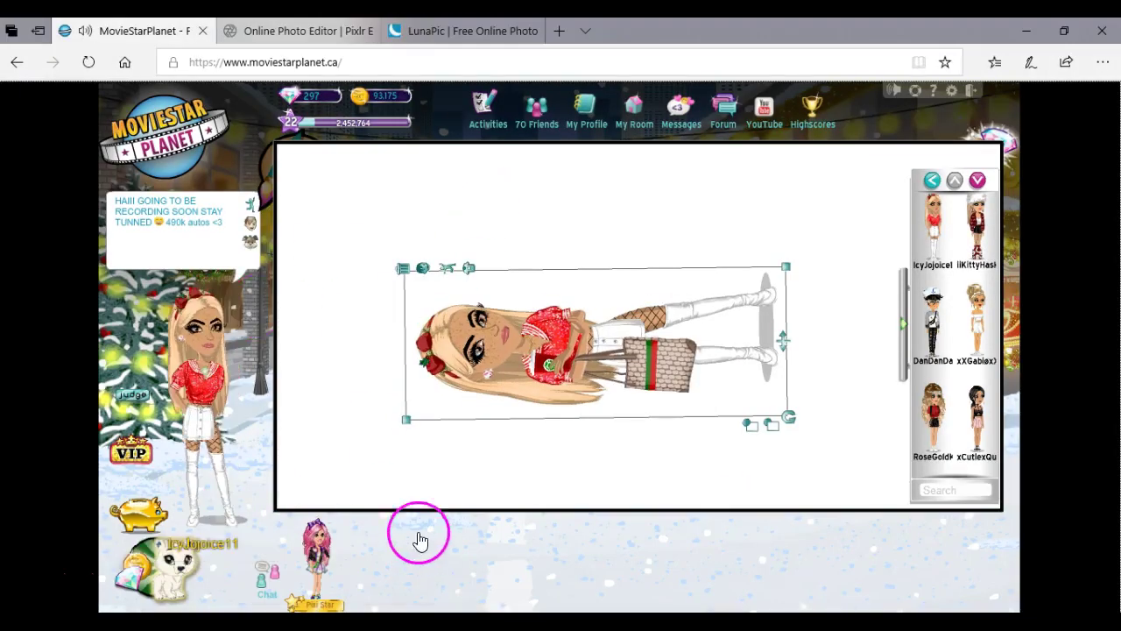
click(385, 431)
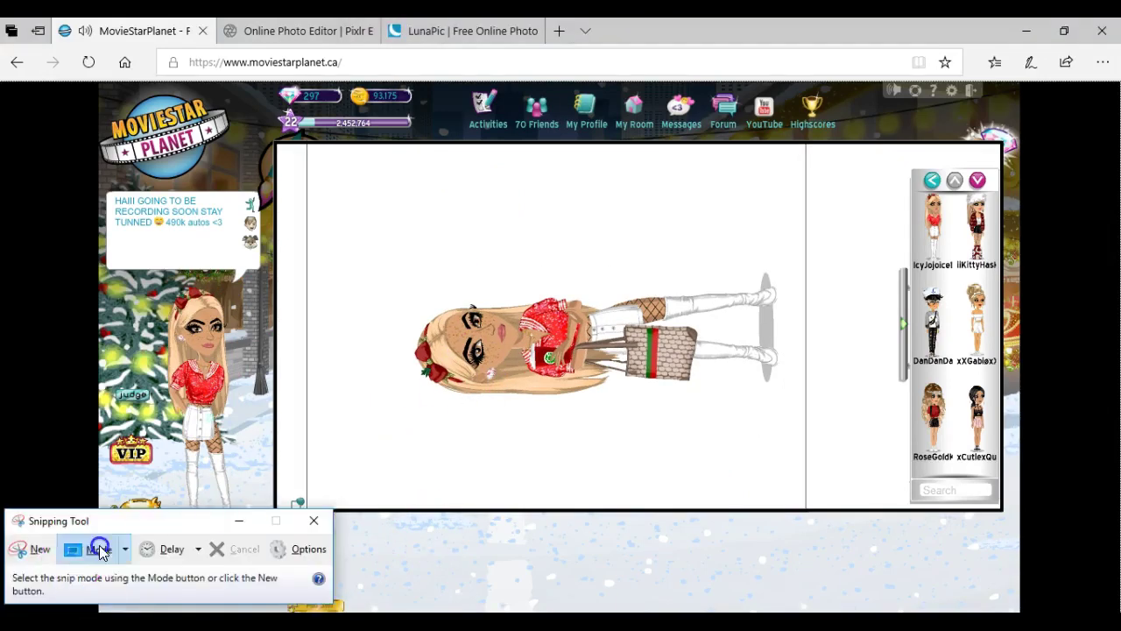
Snip a tight rectangle around the sideways avatar.
click(98, 548)
drag(393, 295, 806, 393)
click(338, 208)
drag(388, 268, 783, 400)
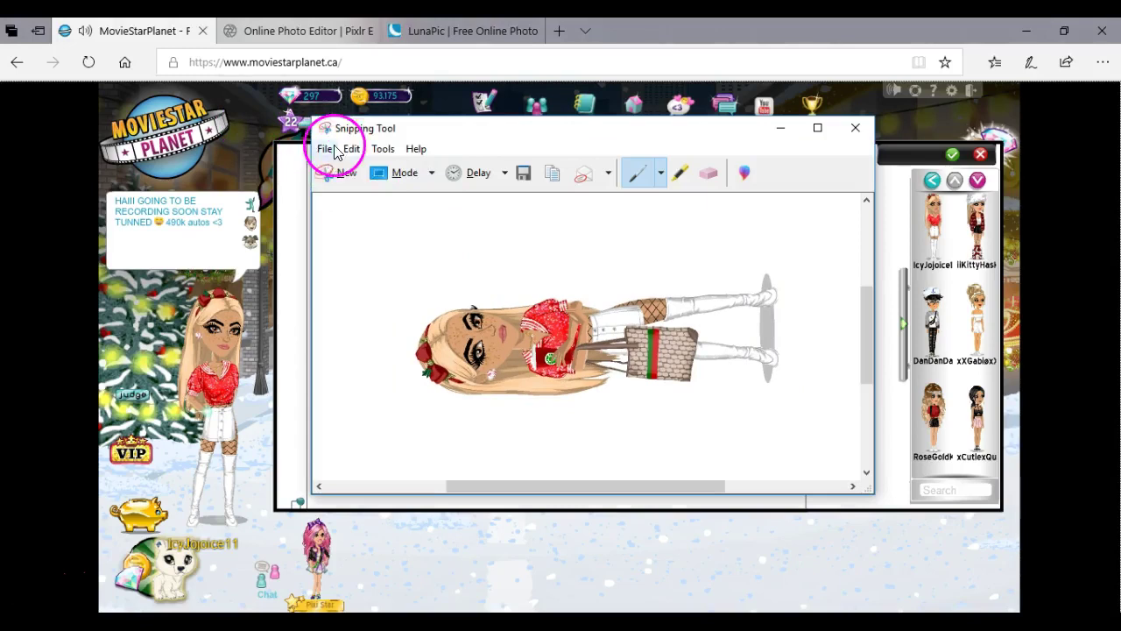
Save the avatar capture as an image and minimize Snipping Tool.
click(329, 149)
click(374, 191)
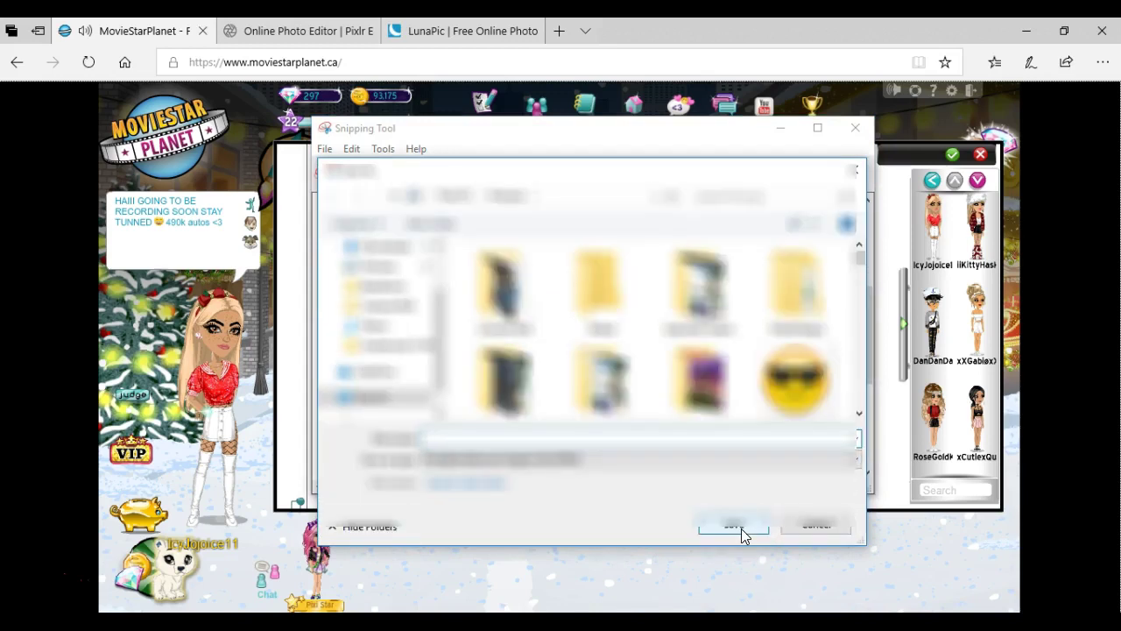
click(741, 534)
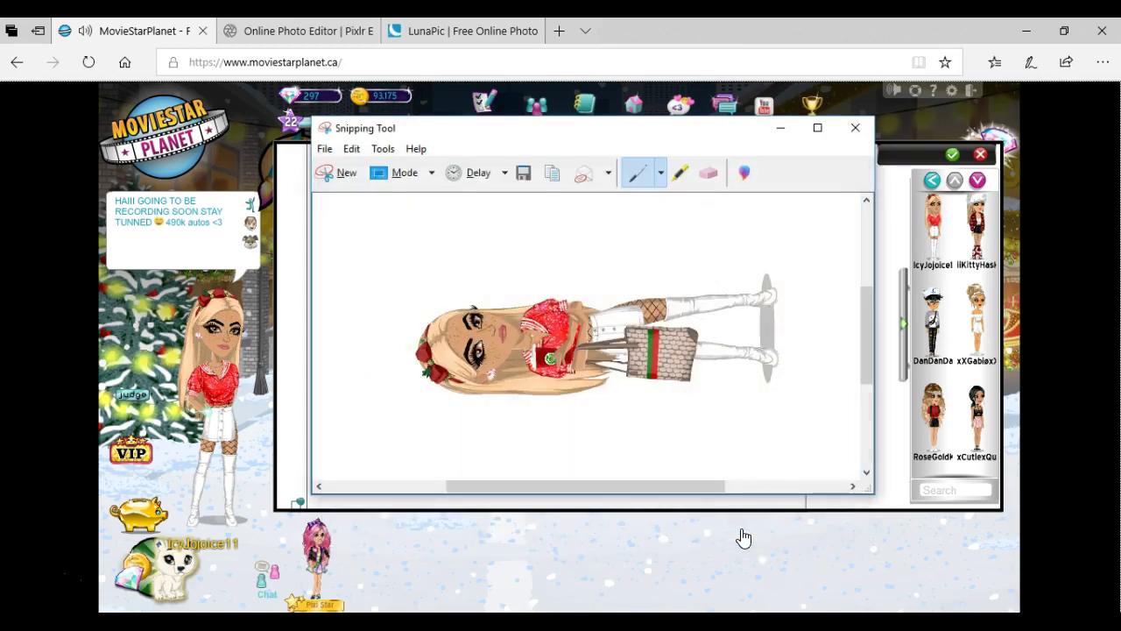
click(780, 128)
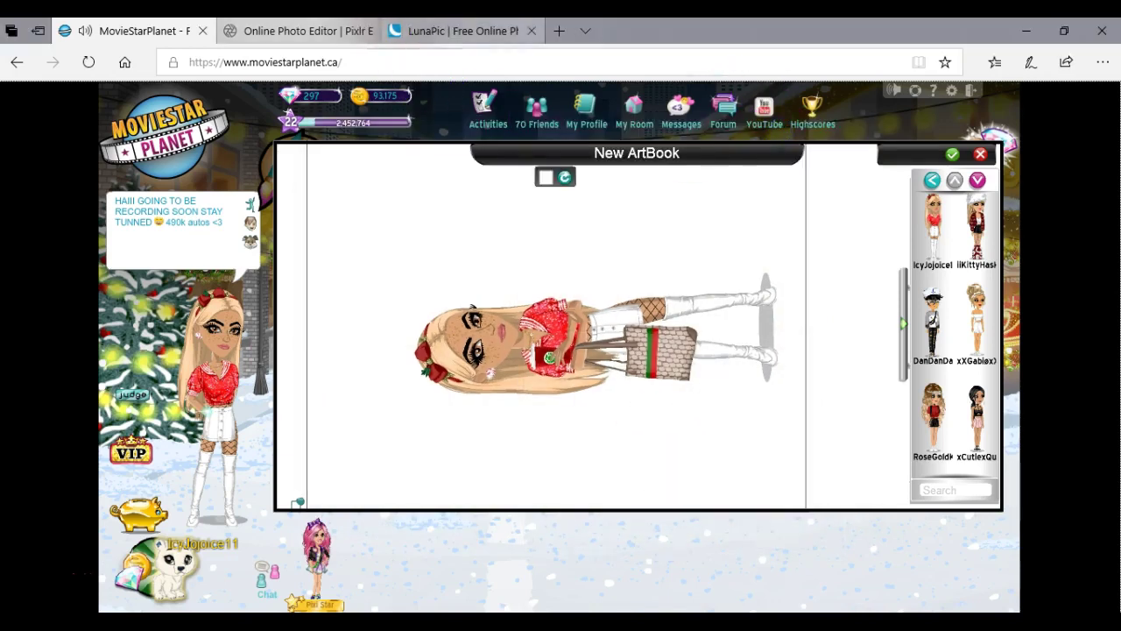
Go to LunaPic's Quick Upload page and browse for an image file.
click(464, 30)
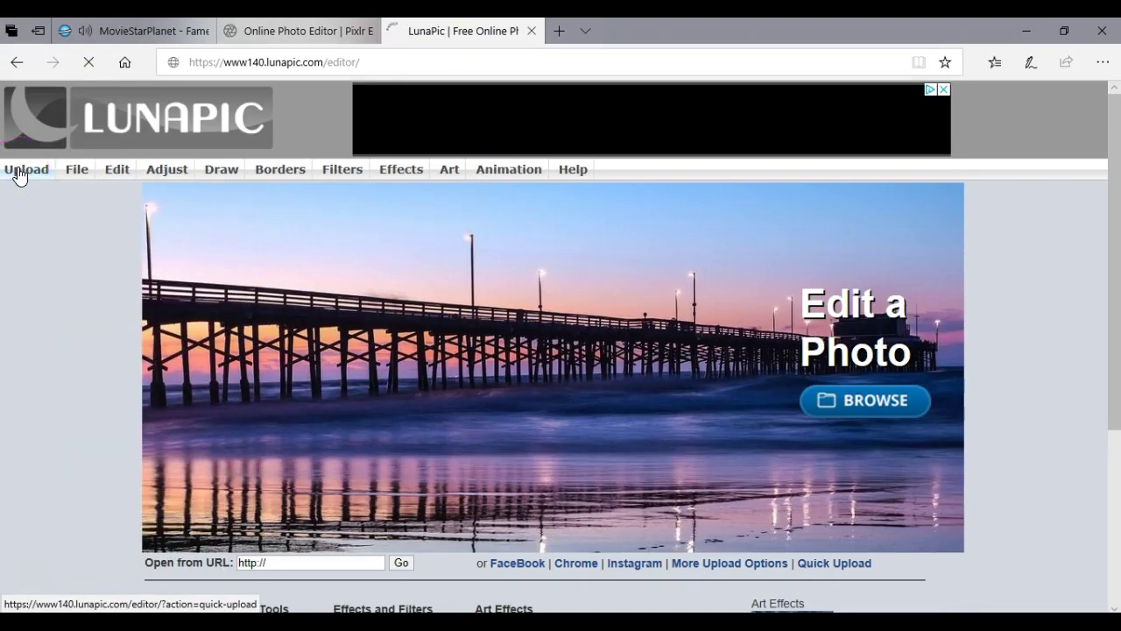
click(20, 174)
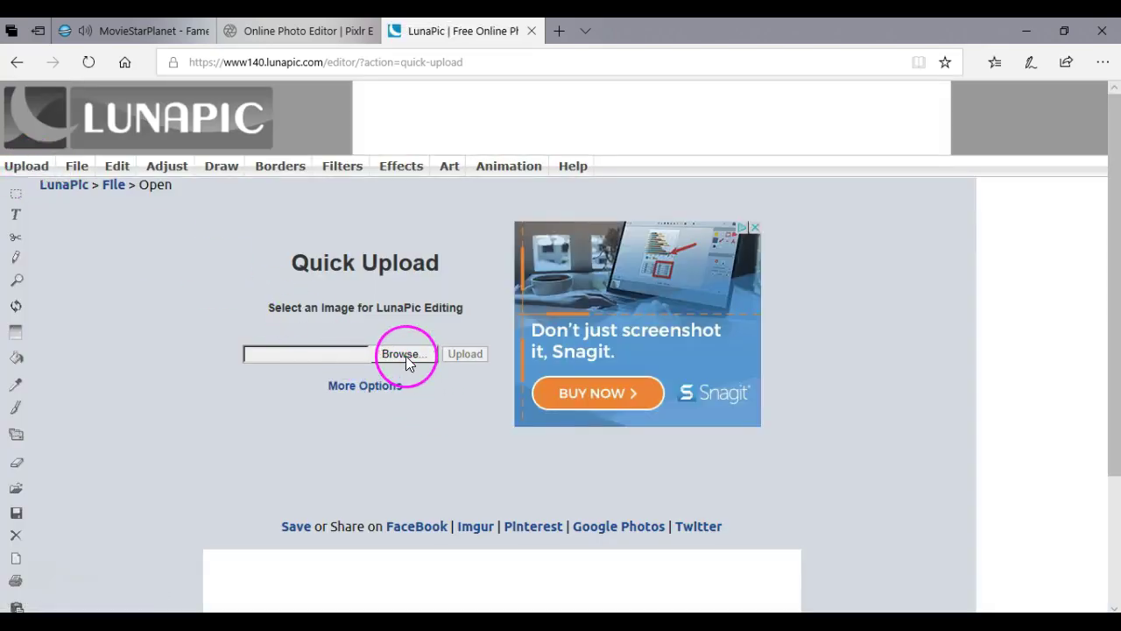
click(405, 356)
click(405, 356)
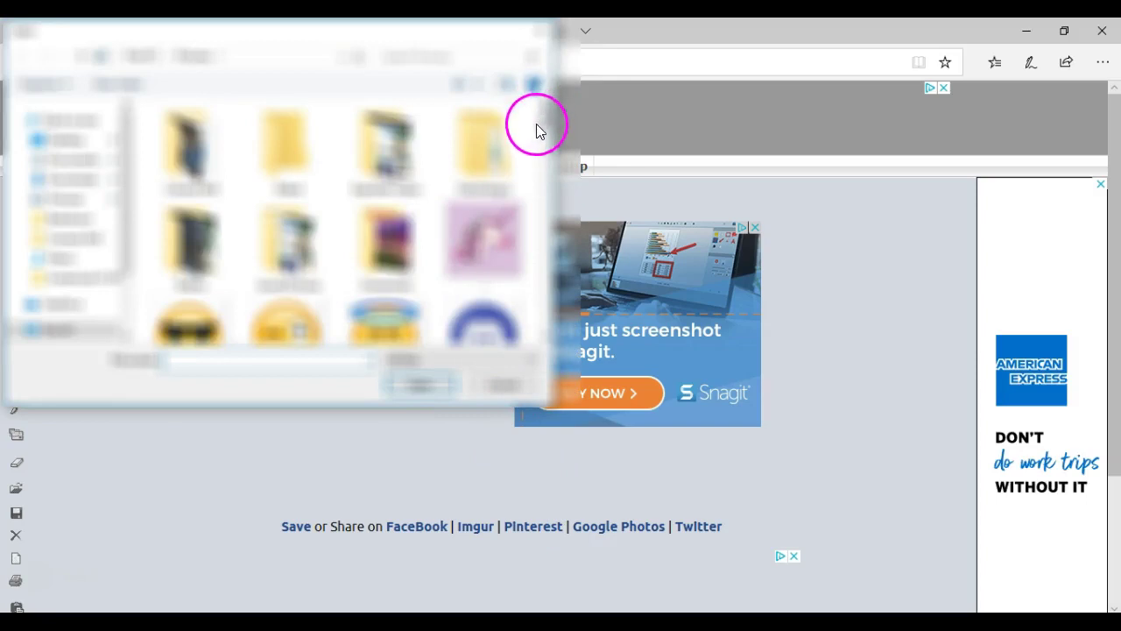
scroll(541, 123, down, 3)
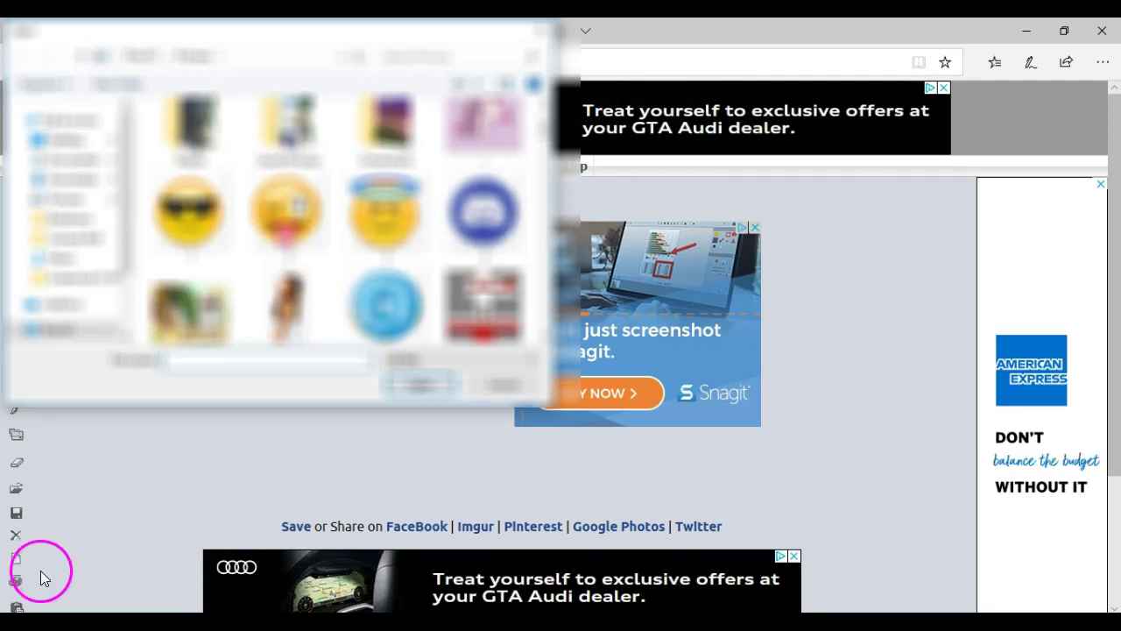
key(Escape)
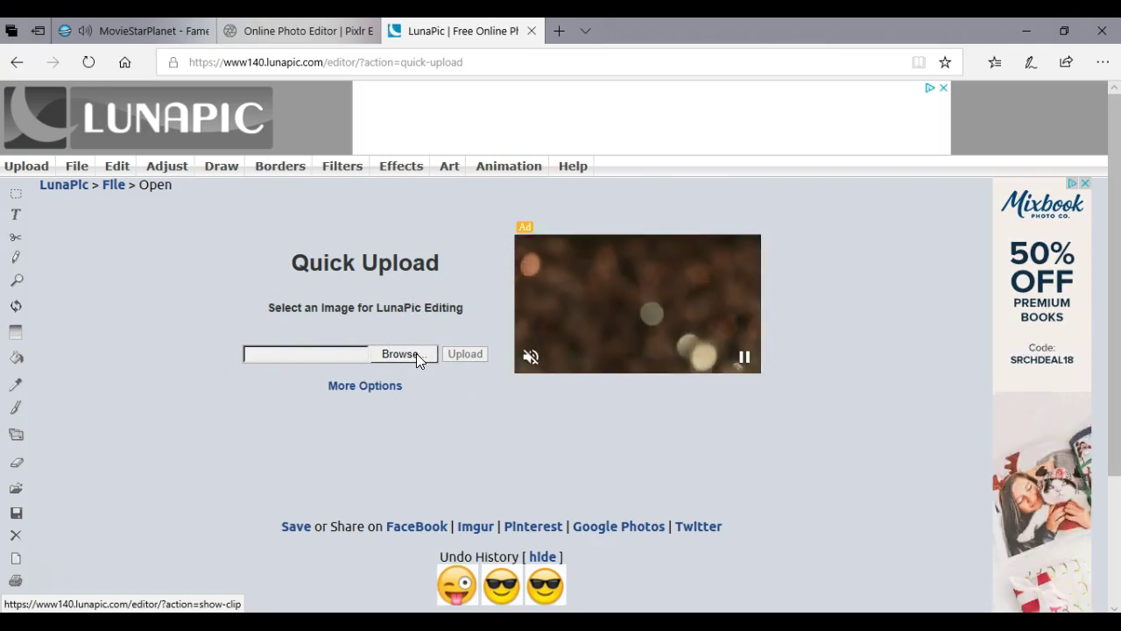
Select the Discord logo file and open it in LunaPic.
click(416, 353)
click(386, 208)
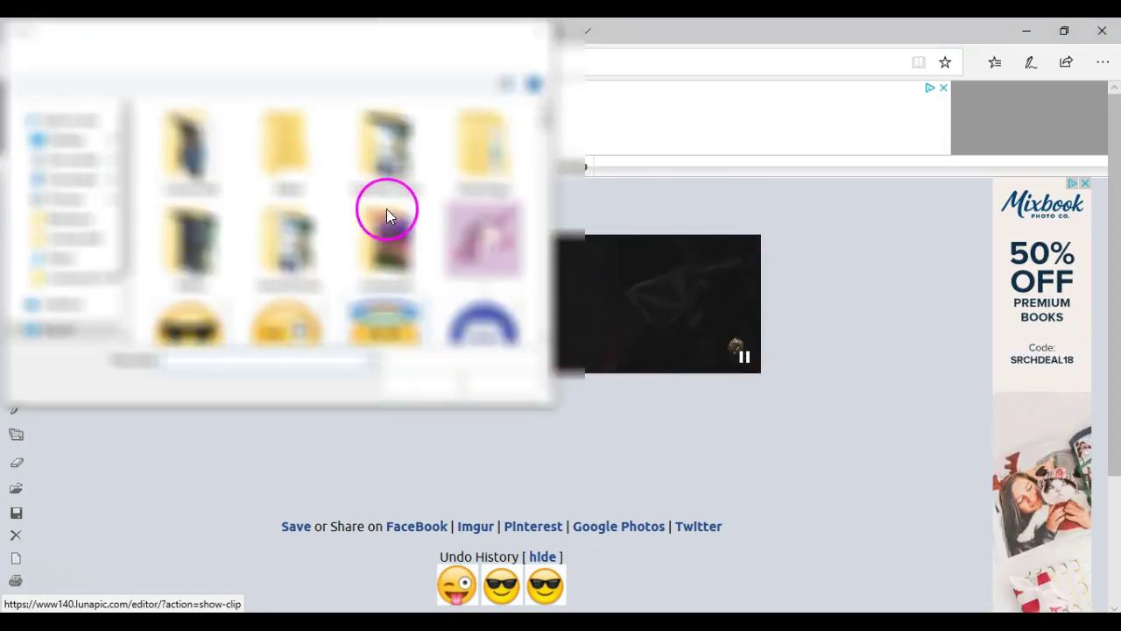
scroll(397, 204, down, 1)
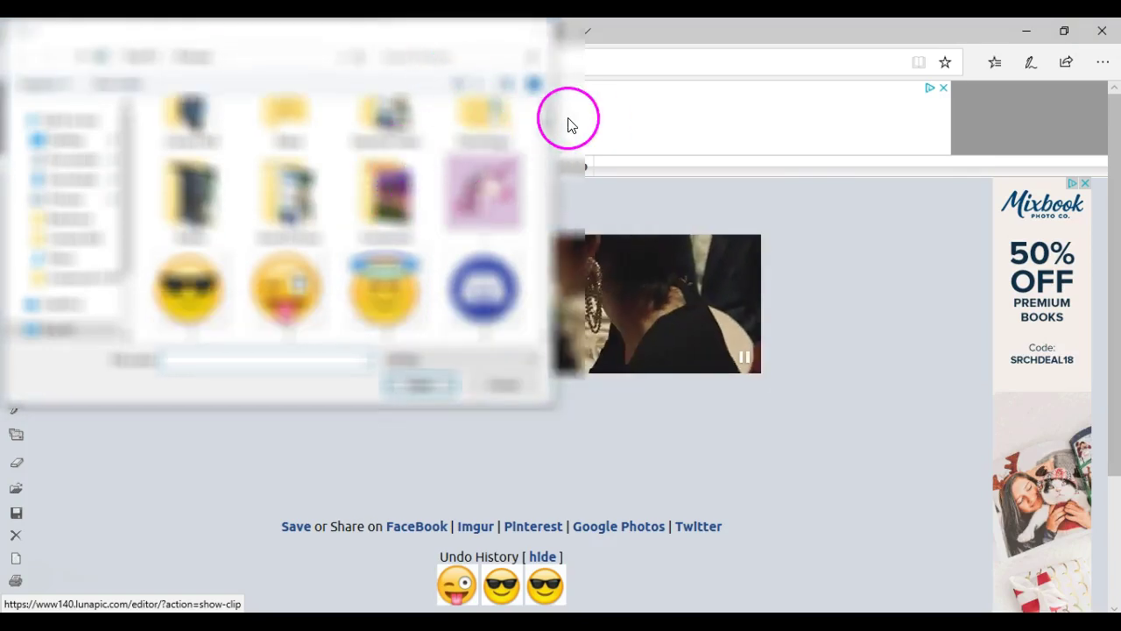
click(502, 283)
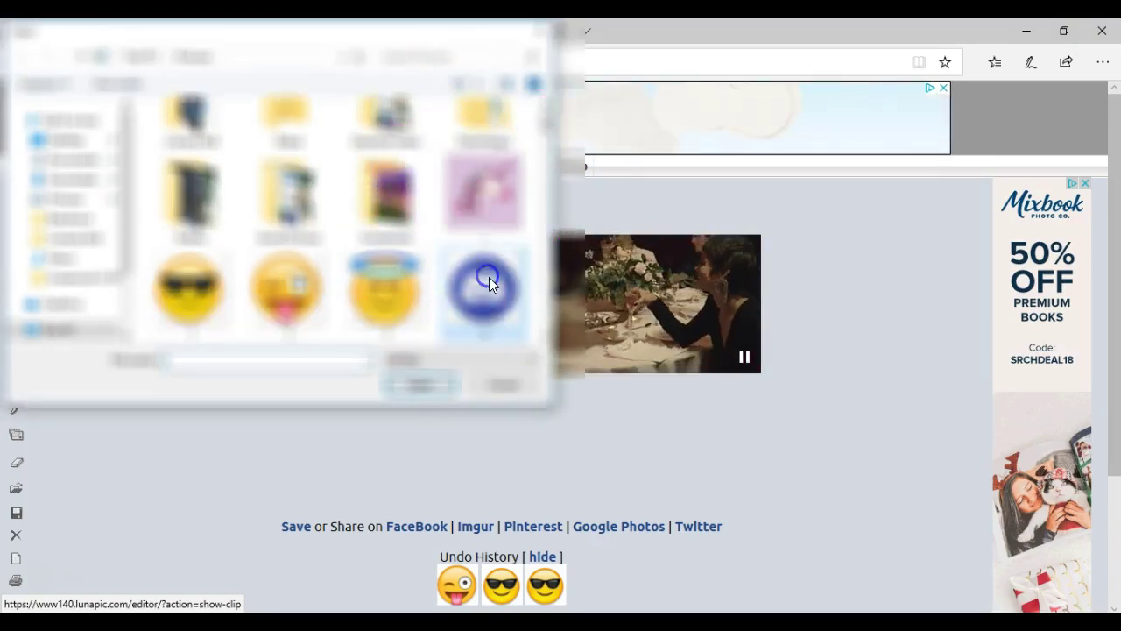
click(409, 383)
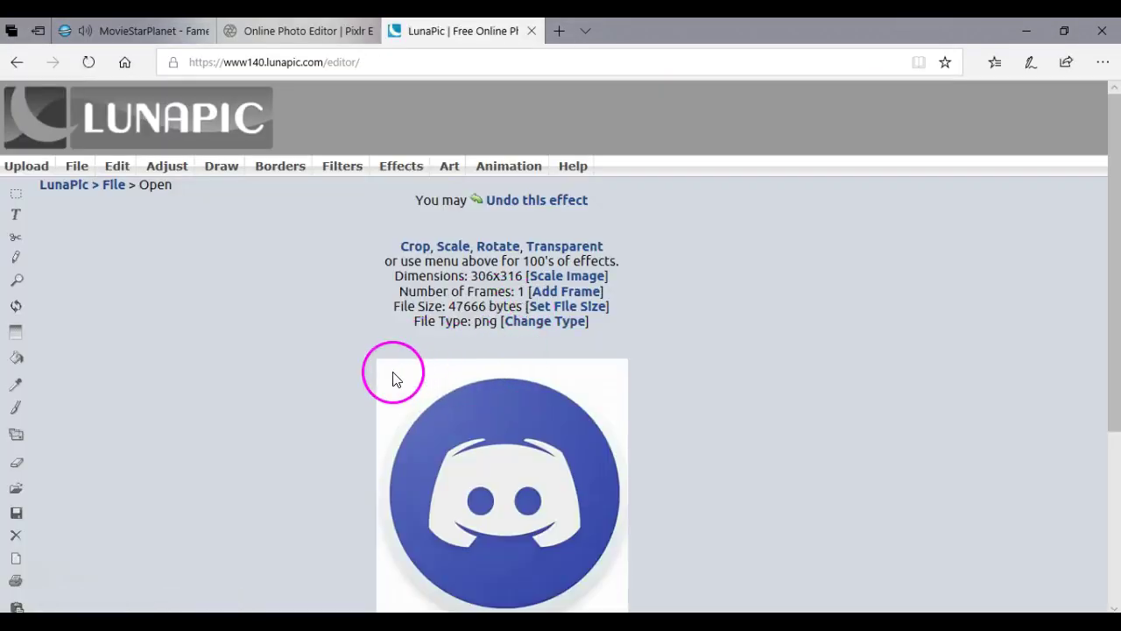
Make the Discord logo's white background transparent with Edit > Transparent Background.
mouse_move(142, 177)
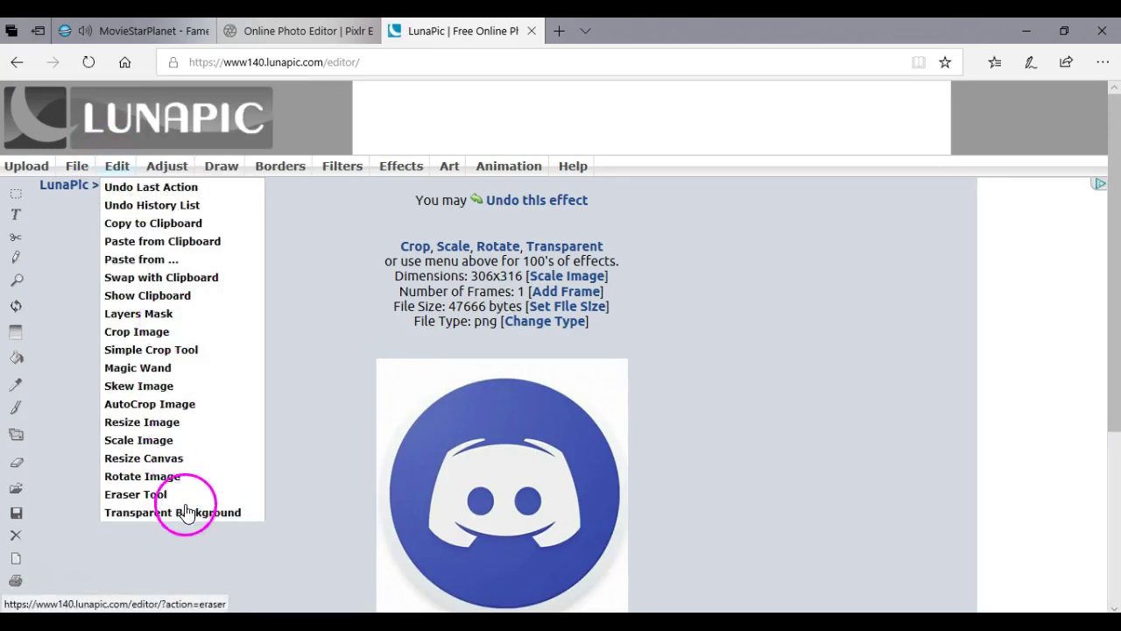
click(191, 514)
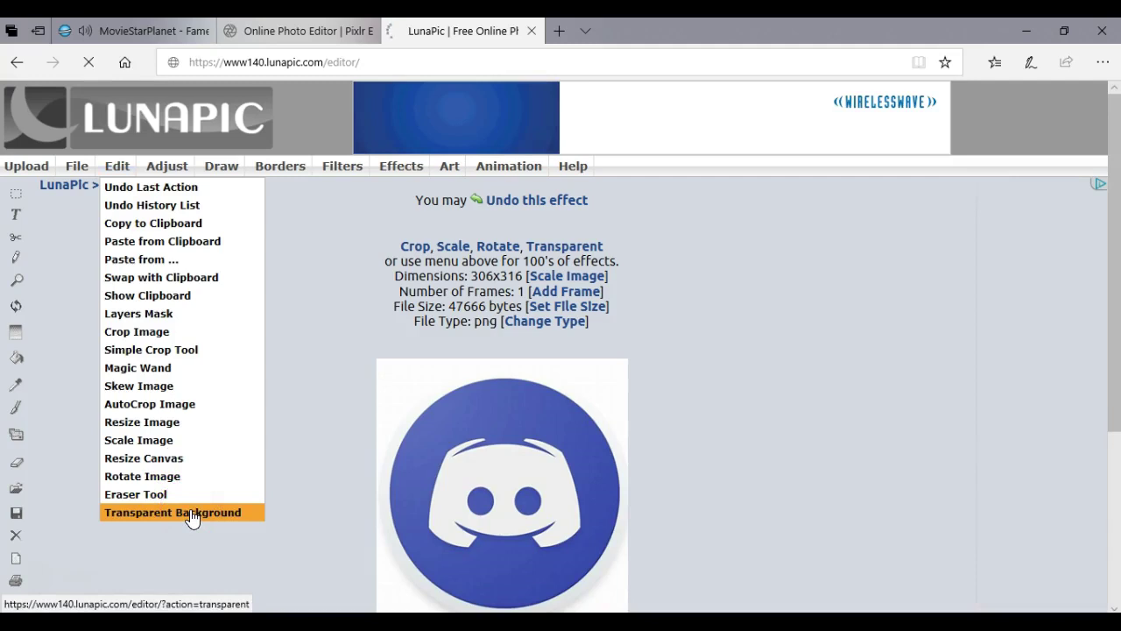
click(401, 339)
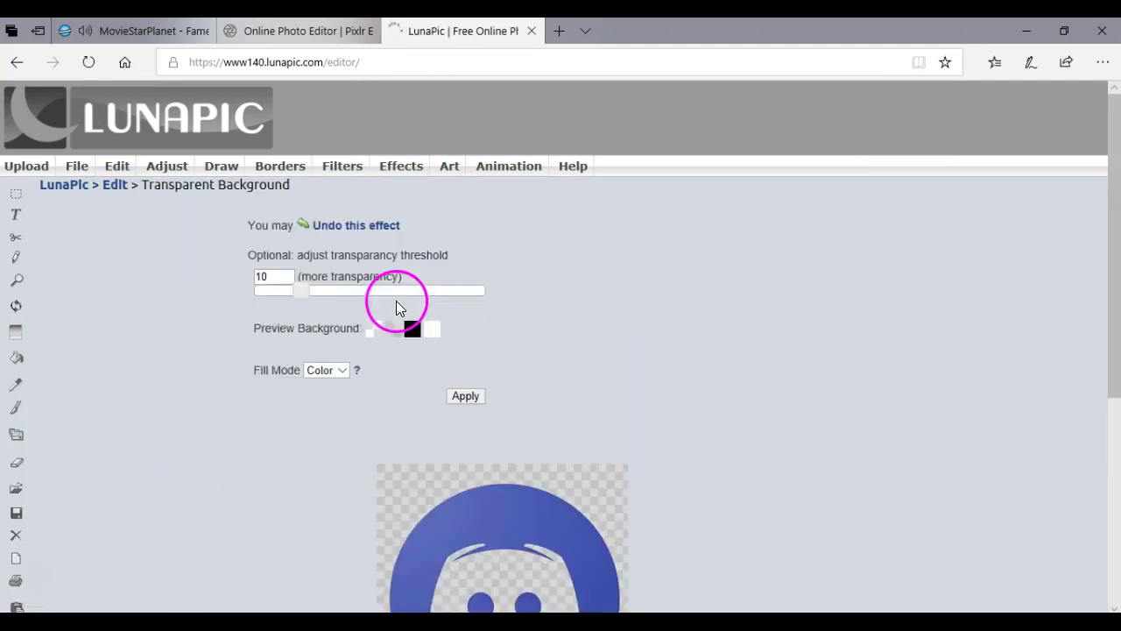
Download the transparent logo as imageedit_5_5221723597.png.
scroll(406, 302, down, 4)
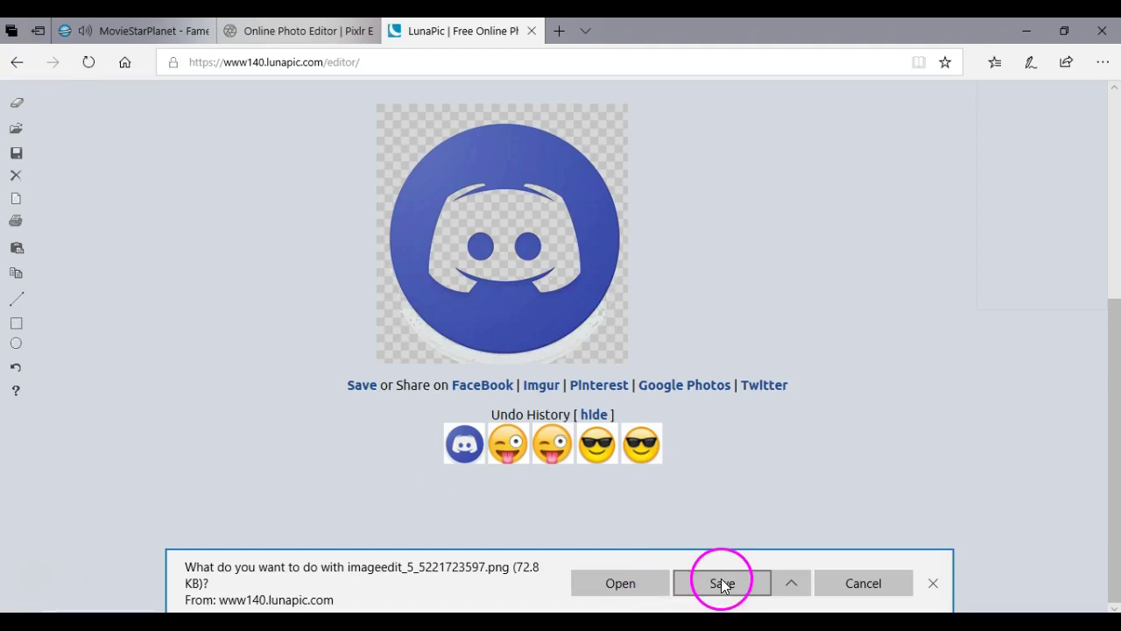
click(721, 582)
scroll(568, 417, up, 4)
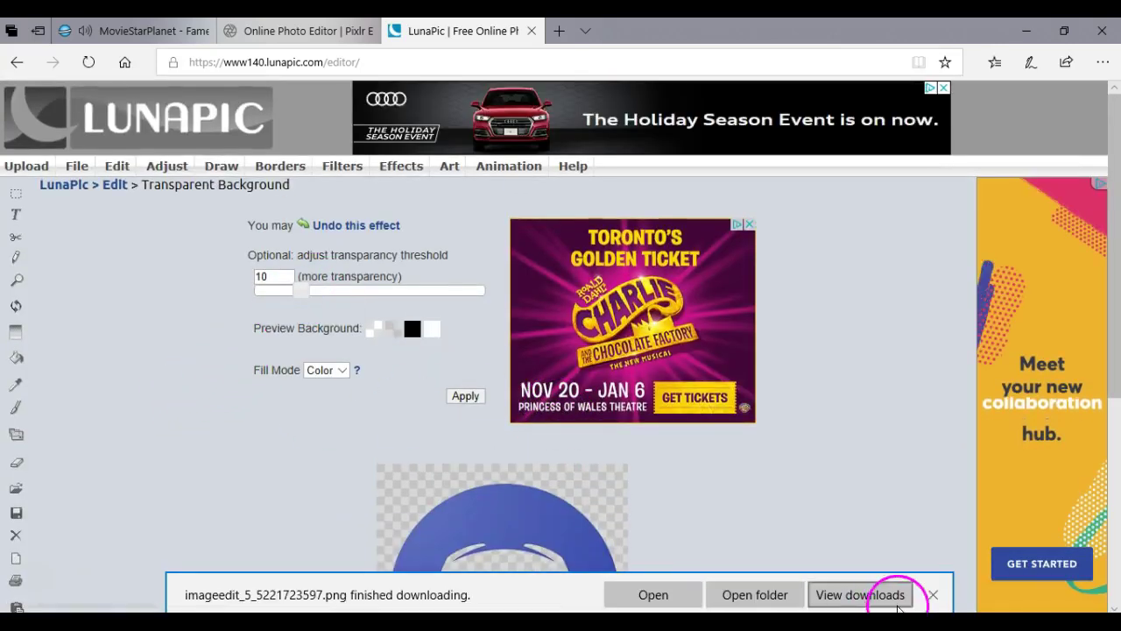
click(930, 594)
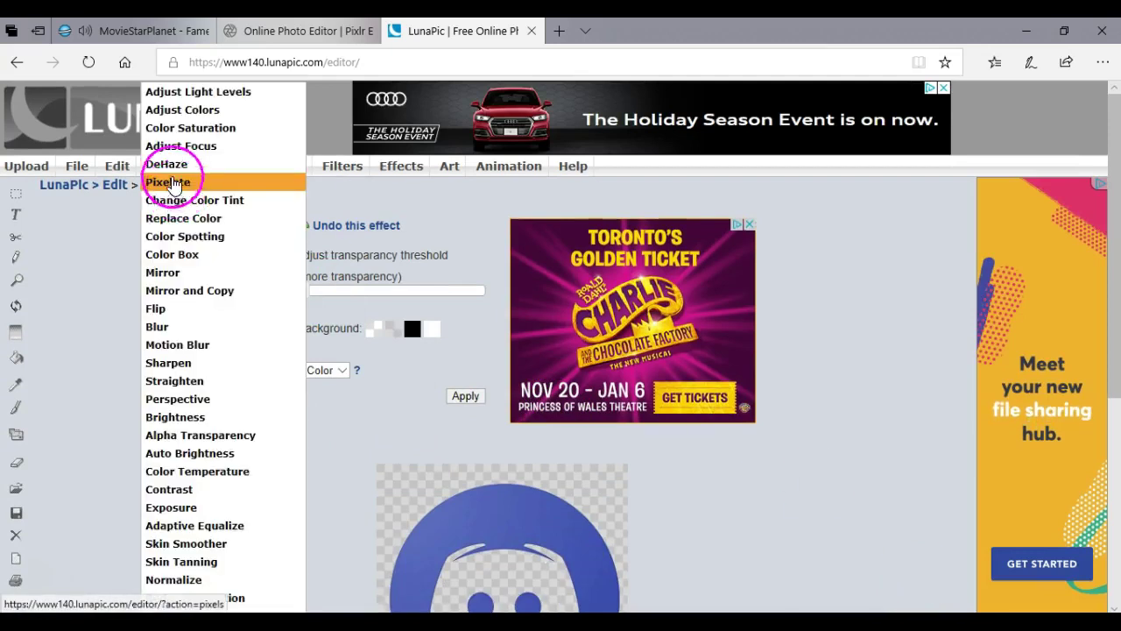
Select the sideways avatar screenshot from the Pictures folder for upload to LunaPic.
click(43, 171)
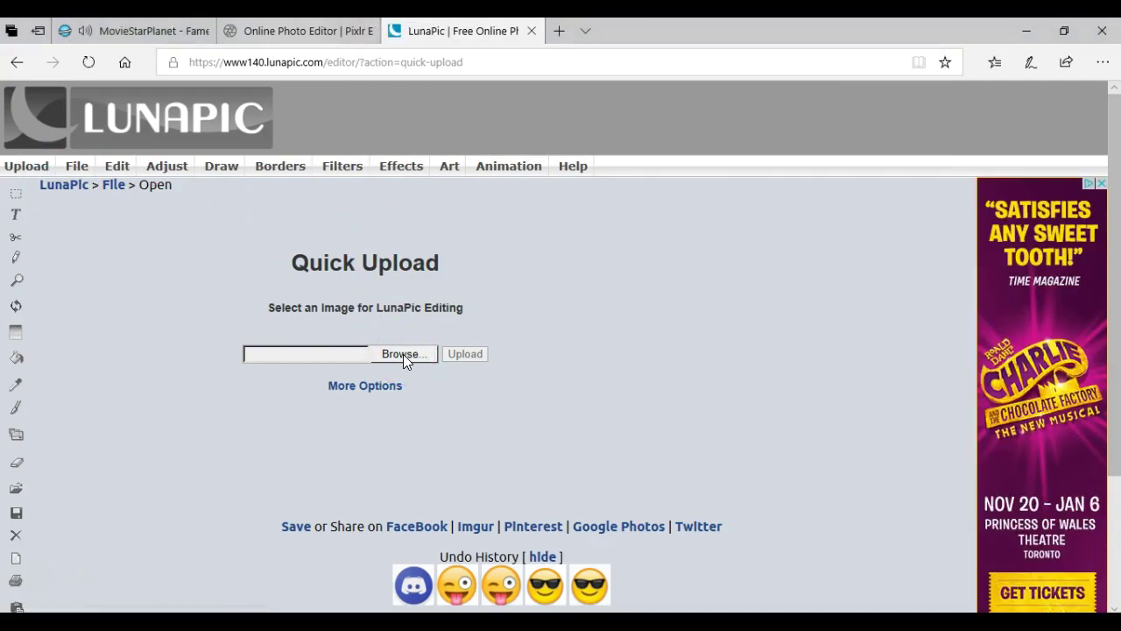
click(420, 384)
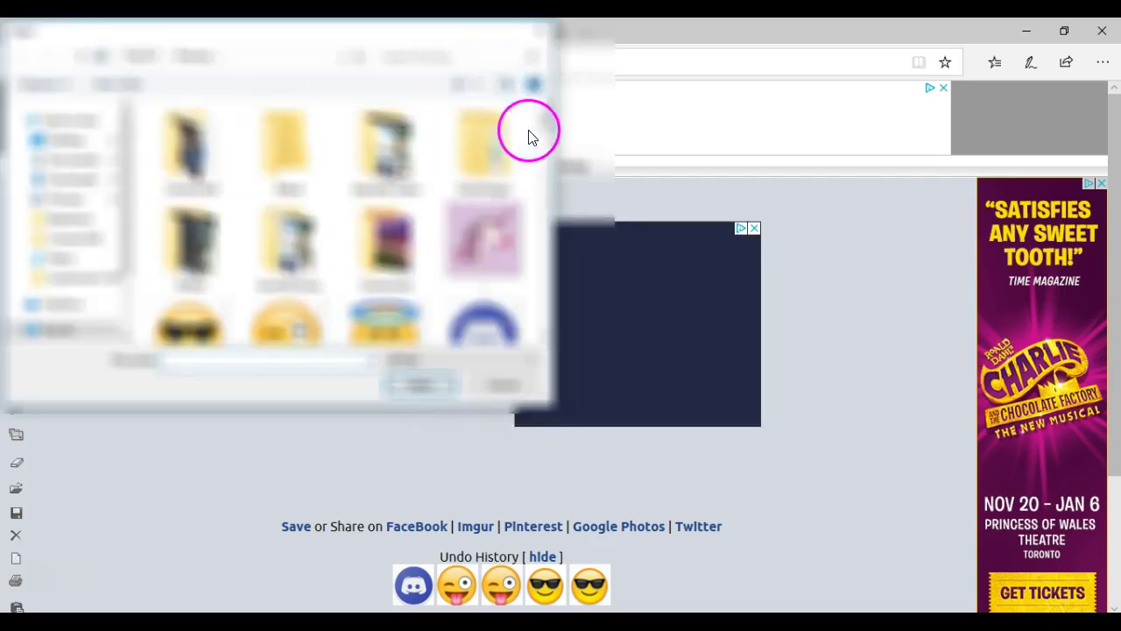
drag(540, 121, 553, 188)
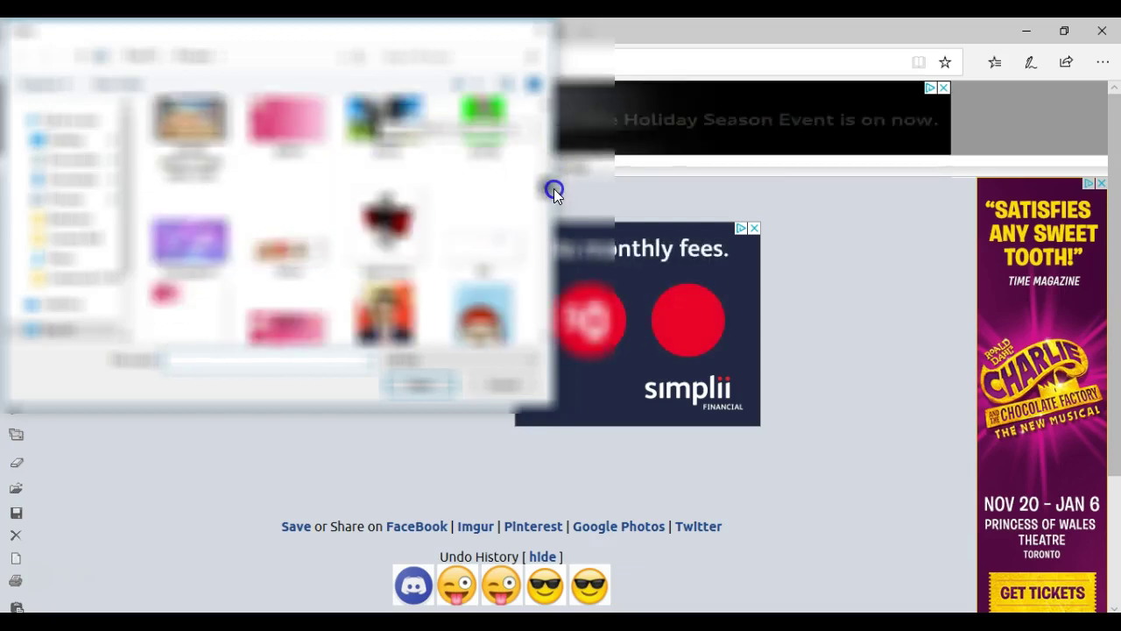
click(303, 249)
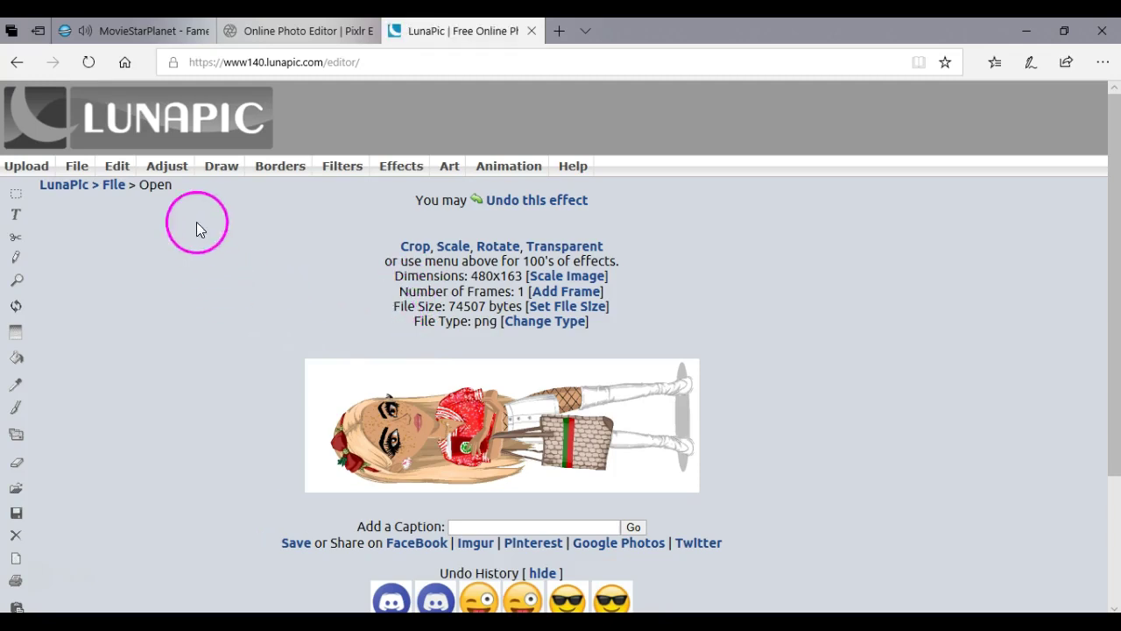
Make the white background around the character transparent, reapplied at threshold 5.
click(219, 171)
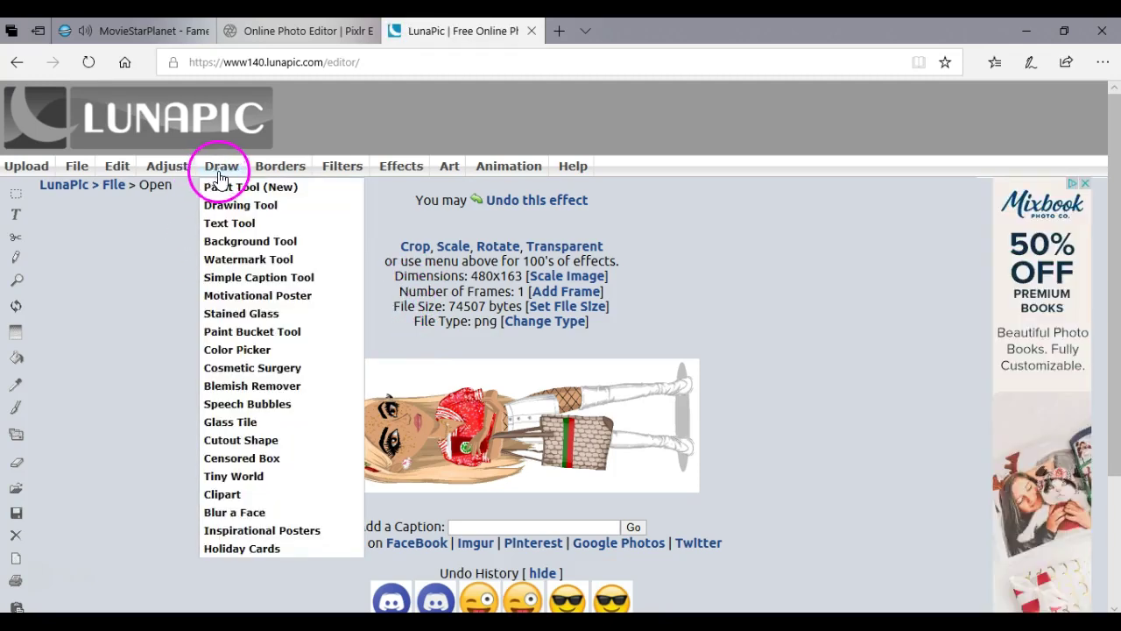
mouse_move(262, 170)
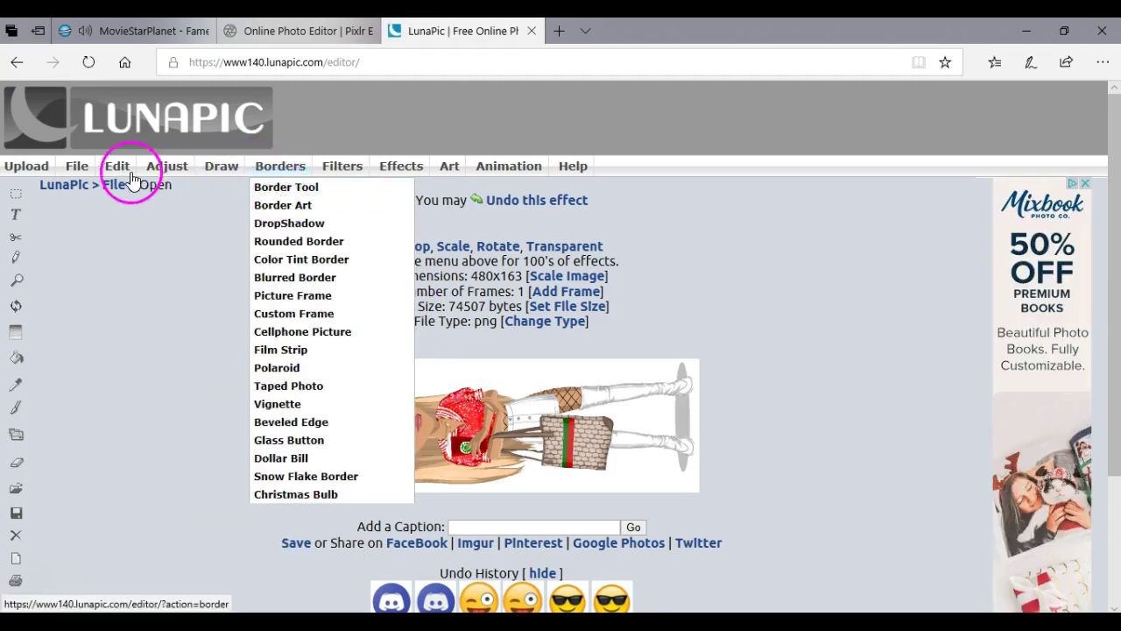
mouse_move(125, 172)
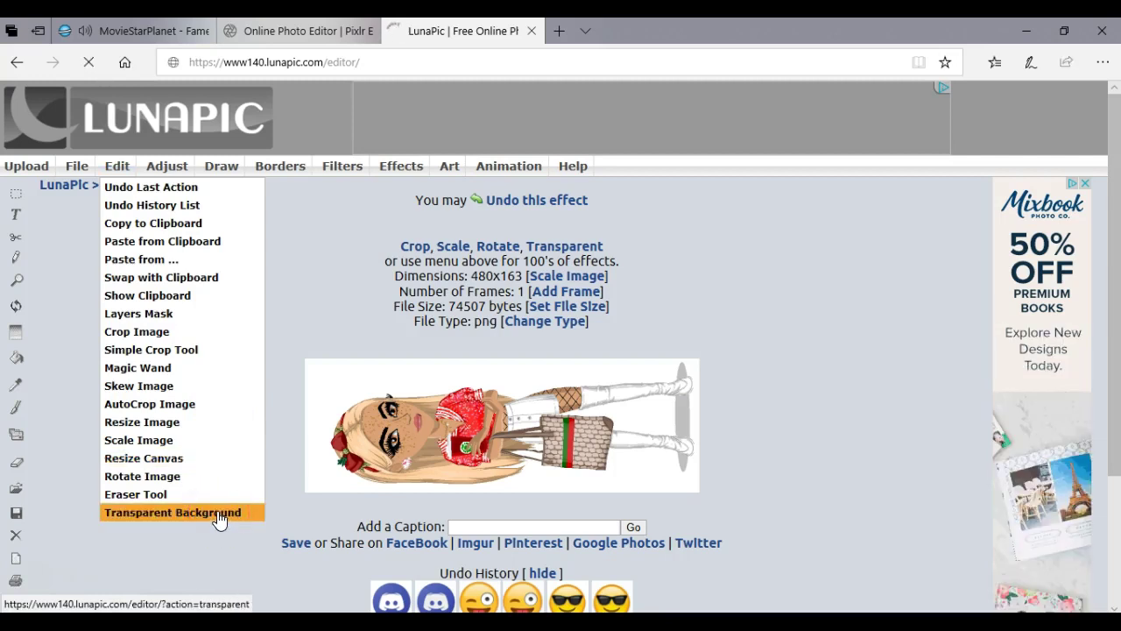
click(219, 516)
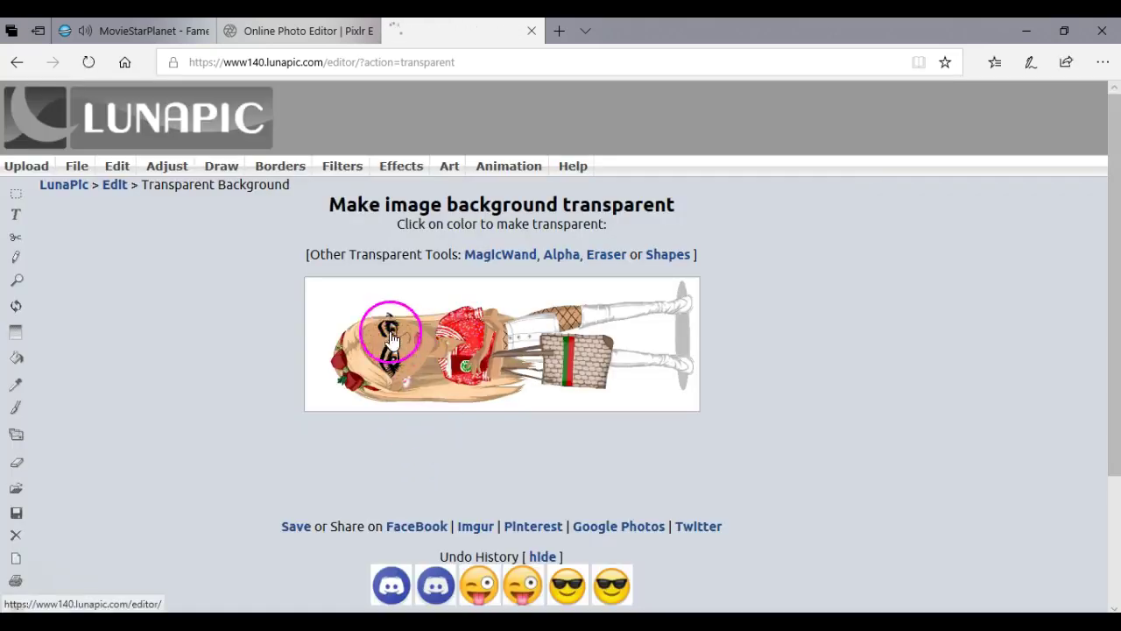
click(328, 313)
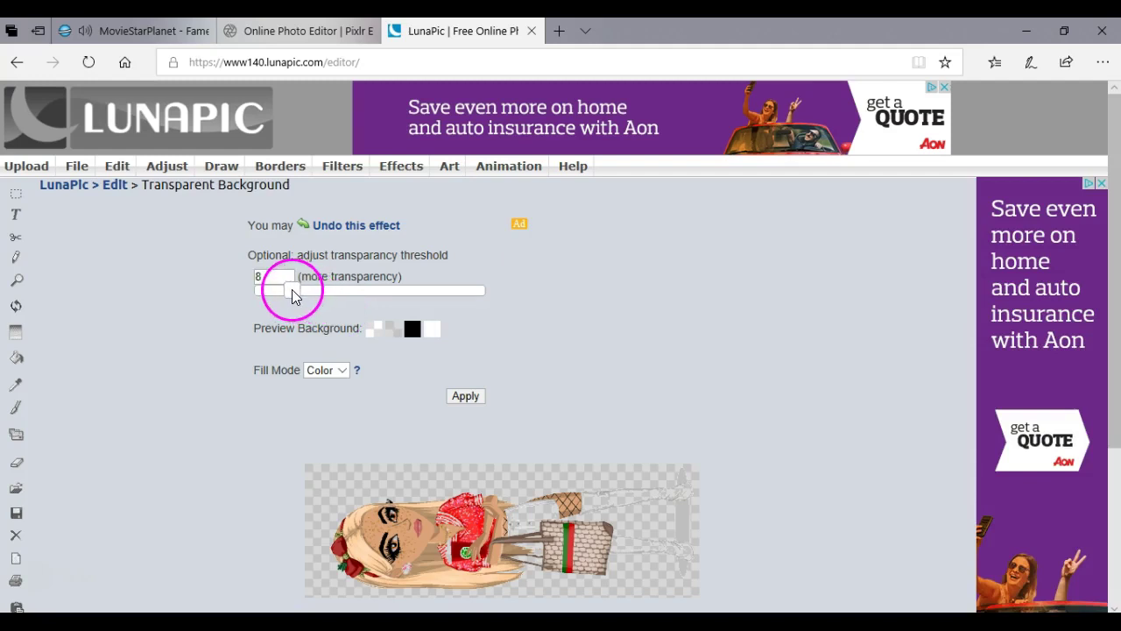
click(292, 289)
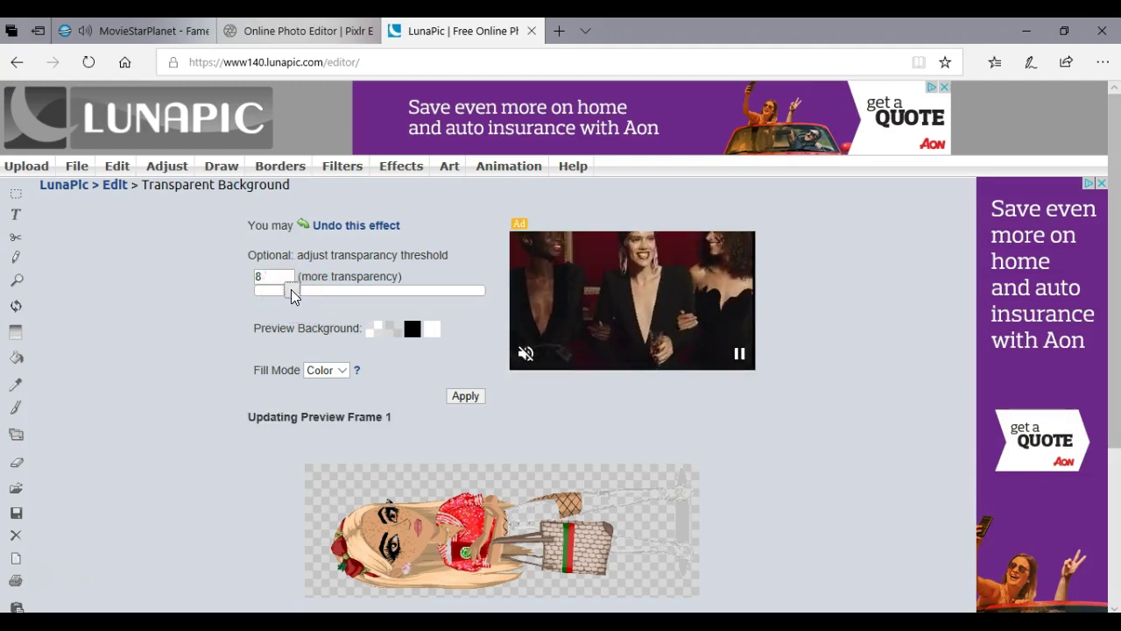
drag(291, 296, 278, 293)
click(443, 376)
click(464, 396)
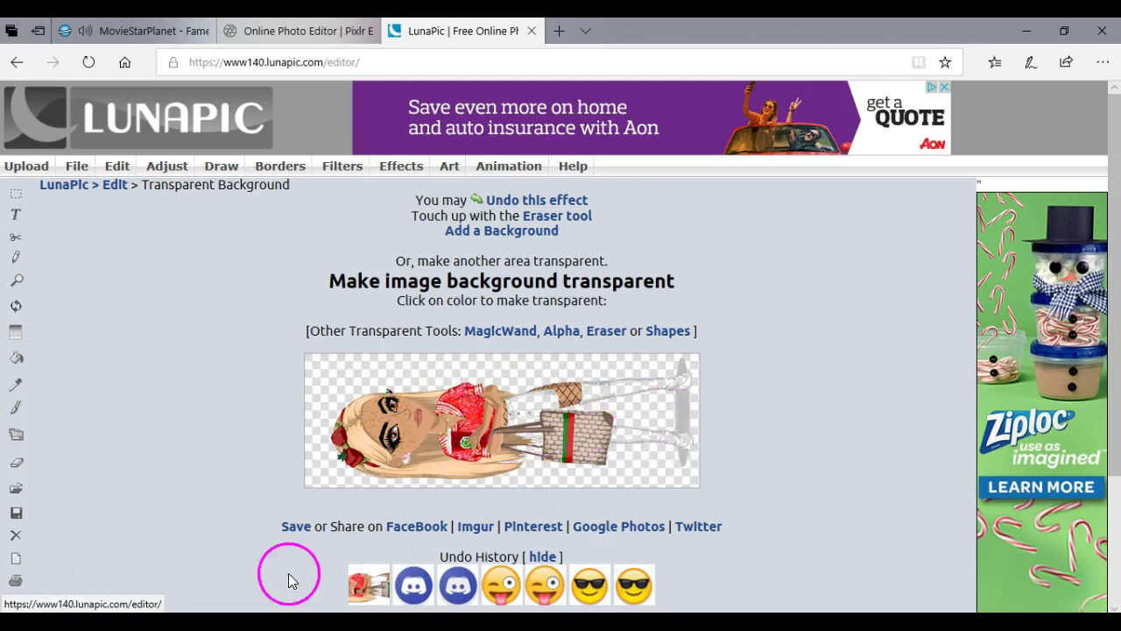
Download the transparent avatar as imageedit_7_7824601106.png and return to the Pixlr Editor tab.
click(306, 532)
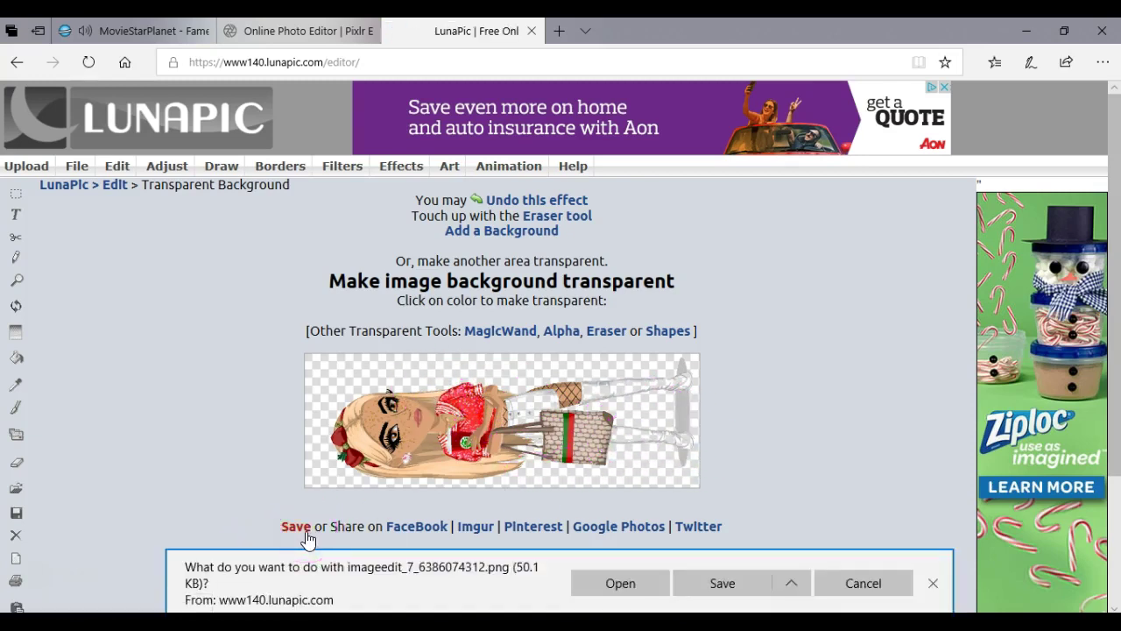
click(714, 584)
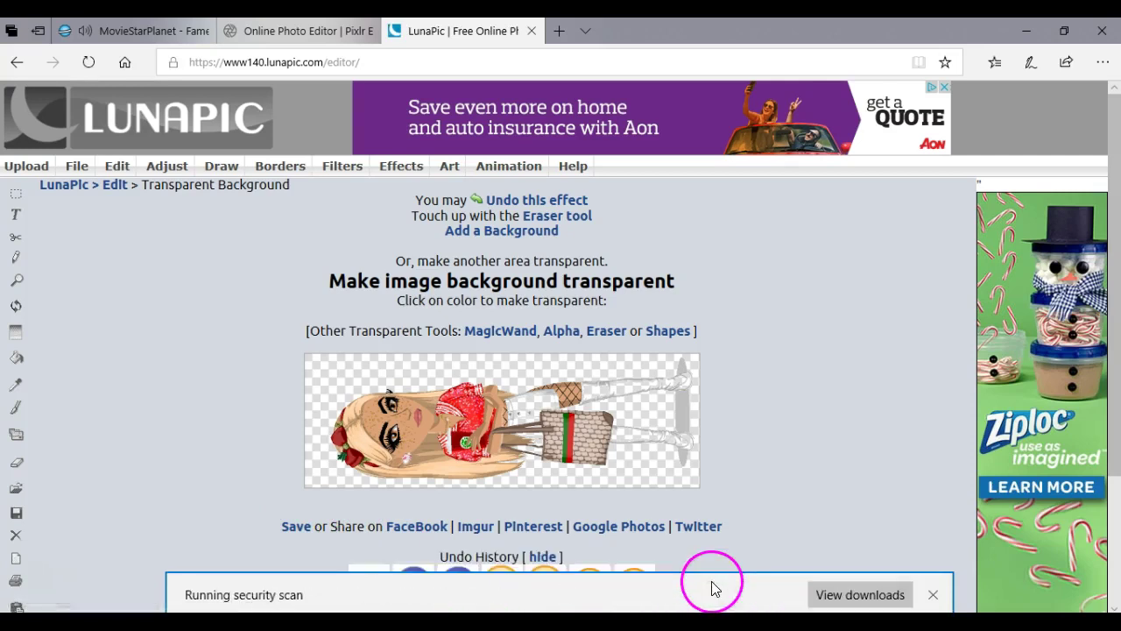
click(931, 595)
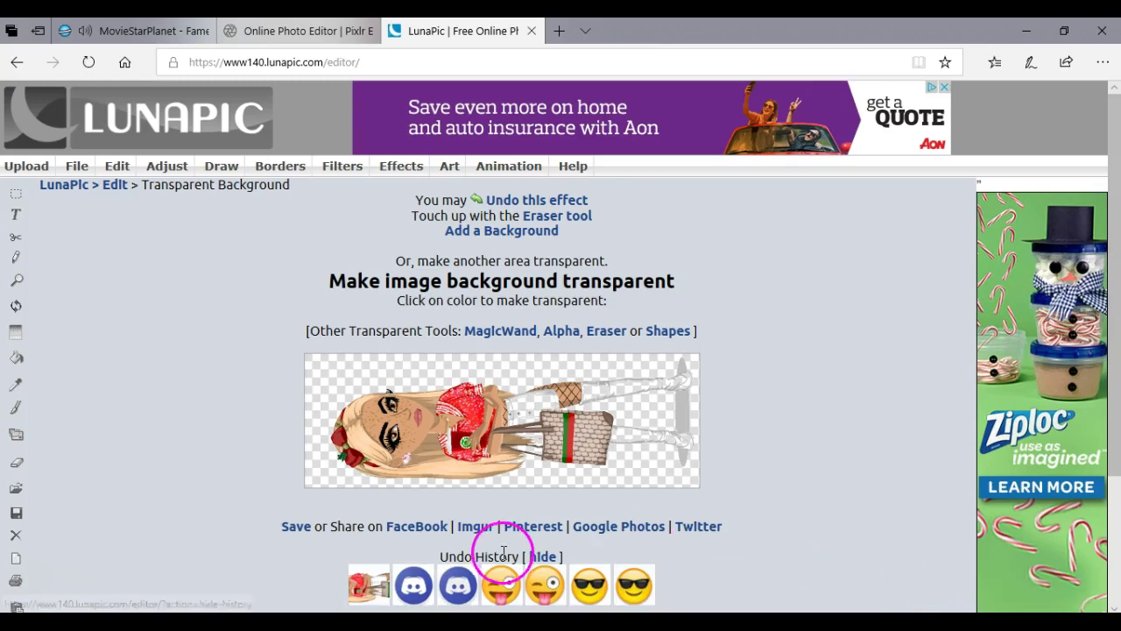
click(296, 527)
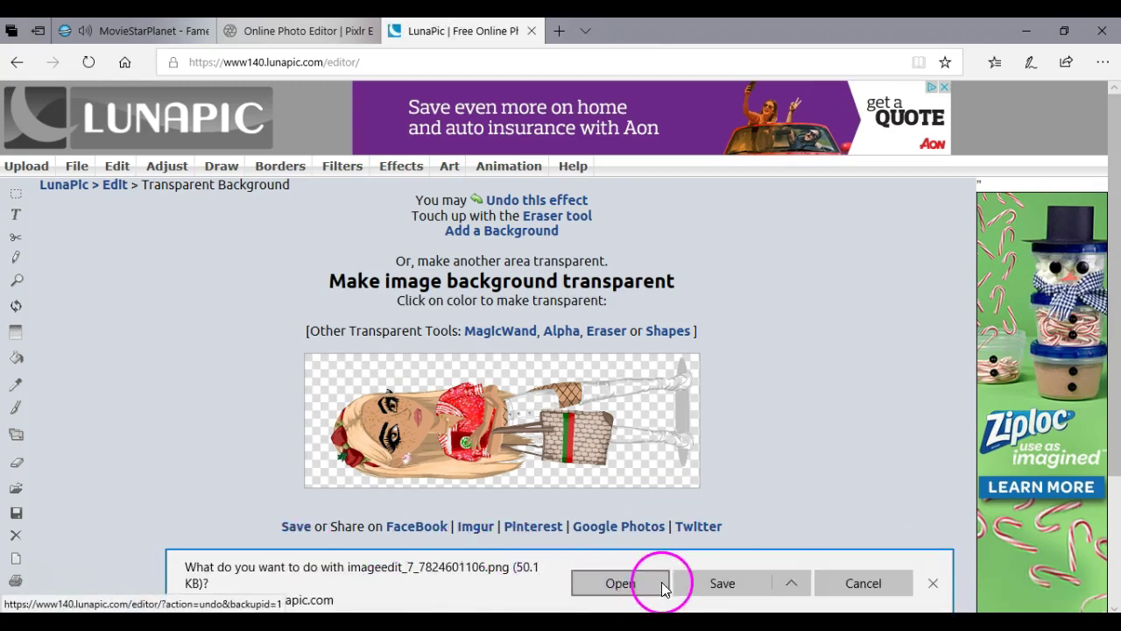
click(716, 584)
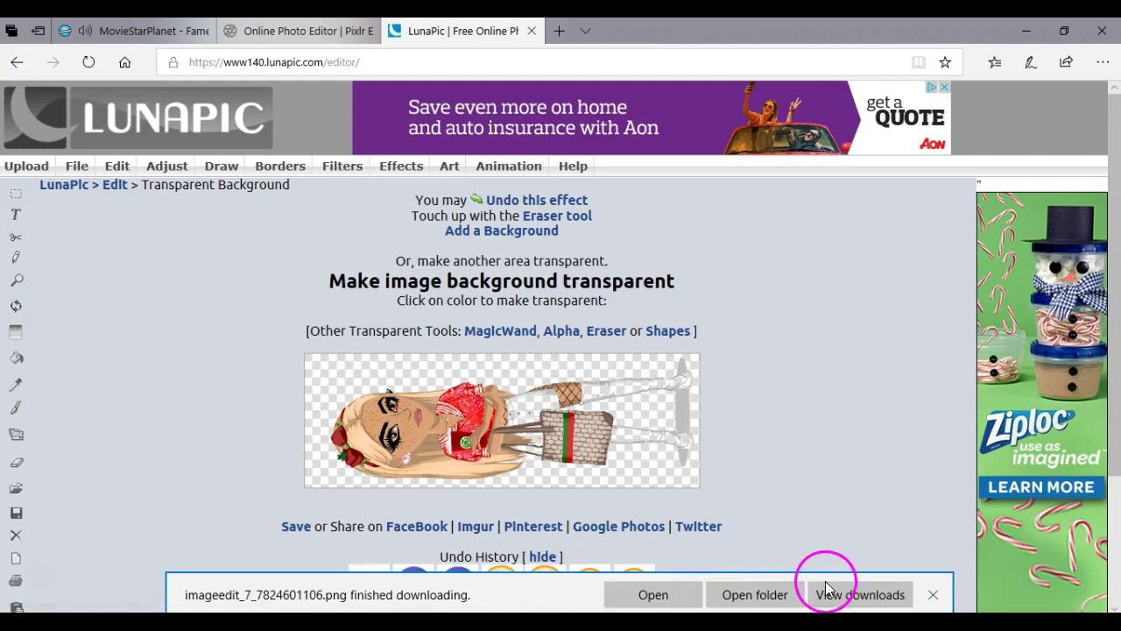
click(933, 598)
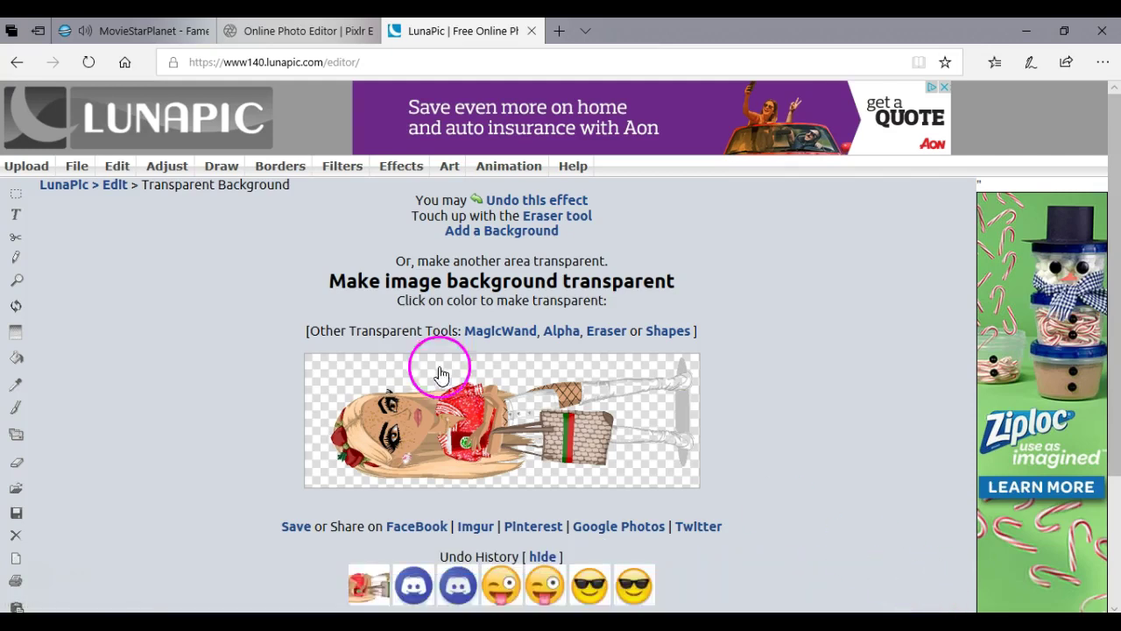
click(298, 30)
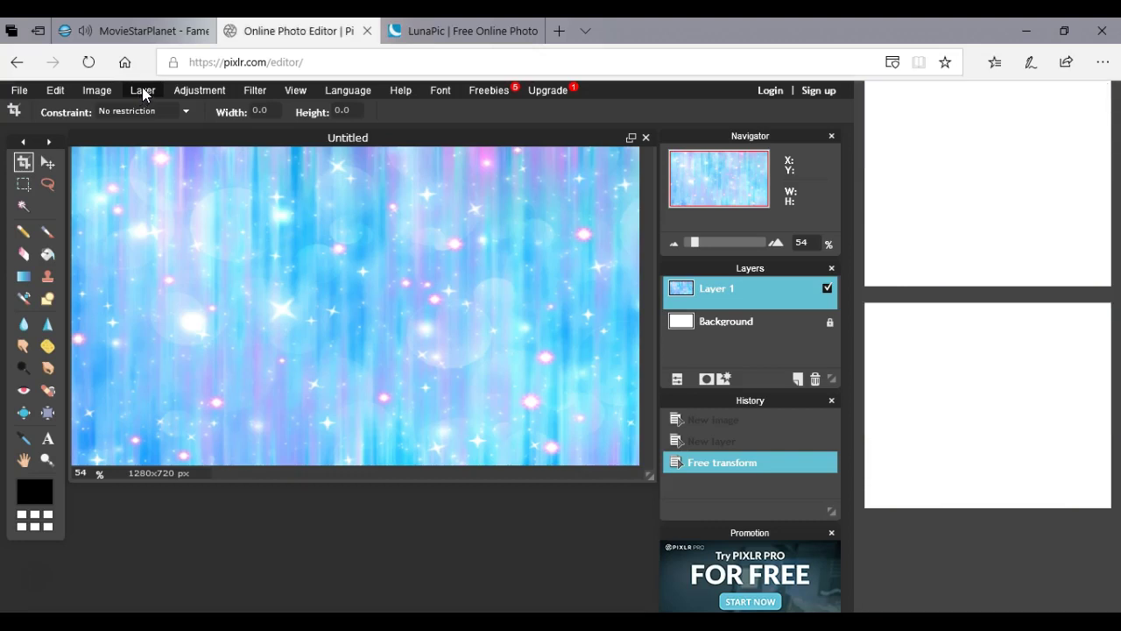
Open an image as a layer, browsing image folders until Downloads is shown.
click(142, 87)
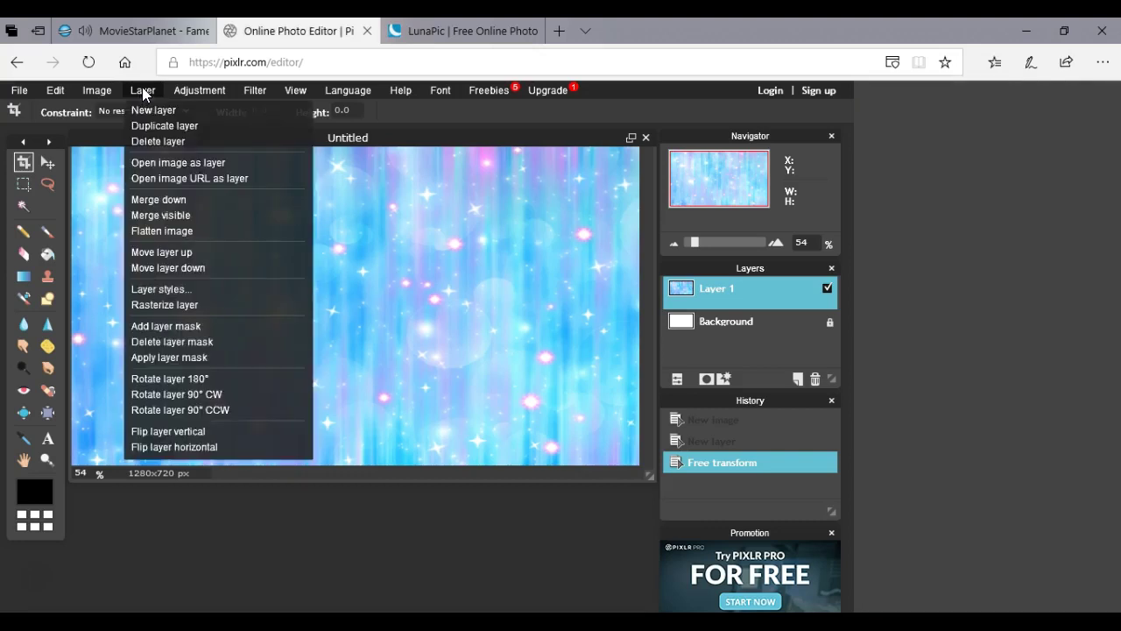
click(189, 162)
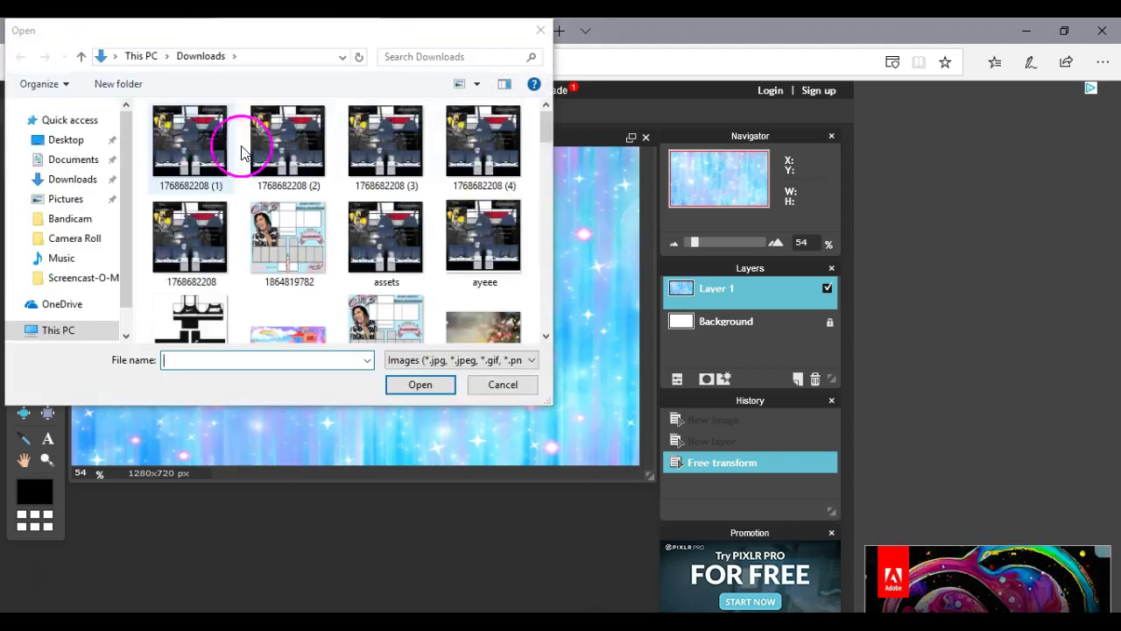
drag(541, 124, 519, 344)
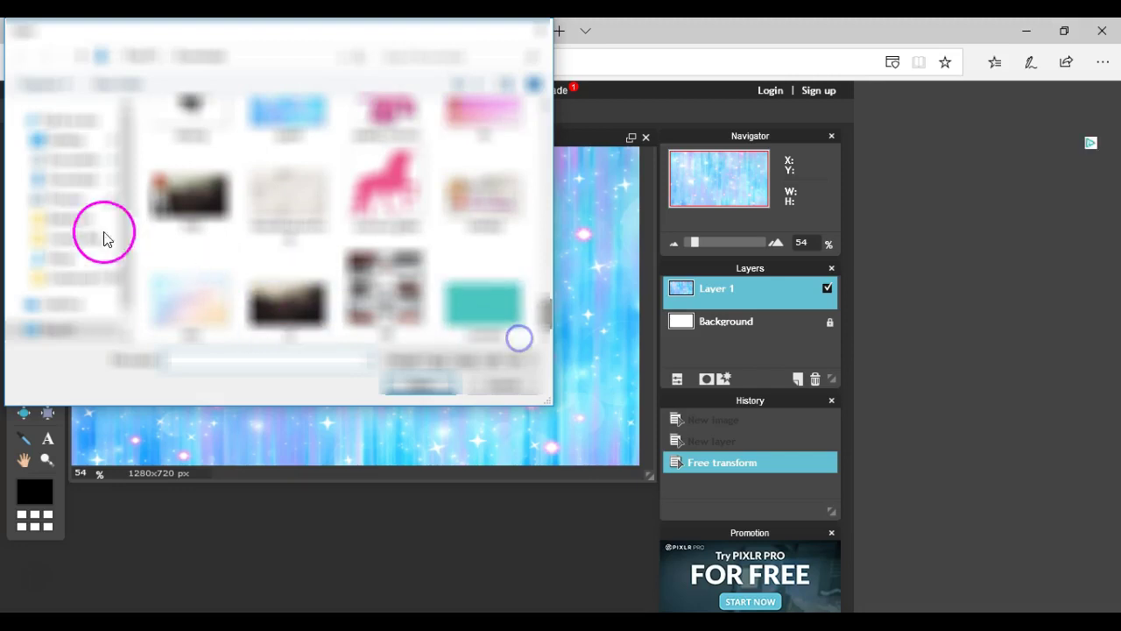
click(67, 180)
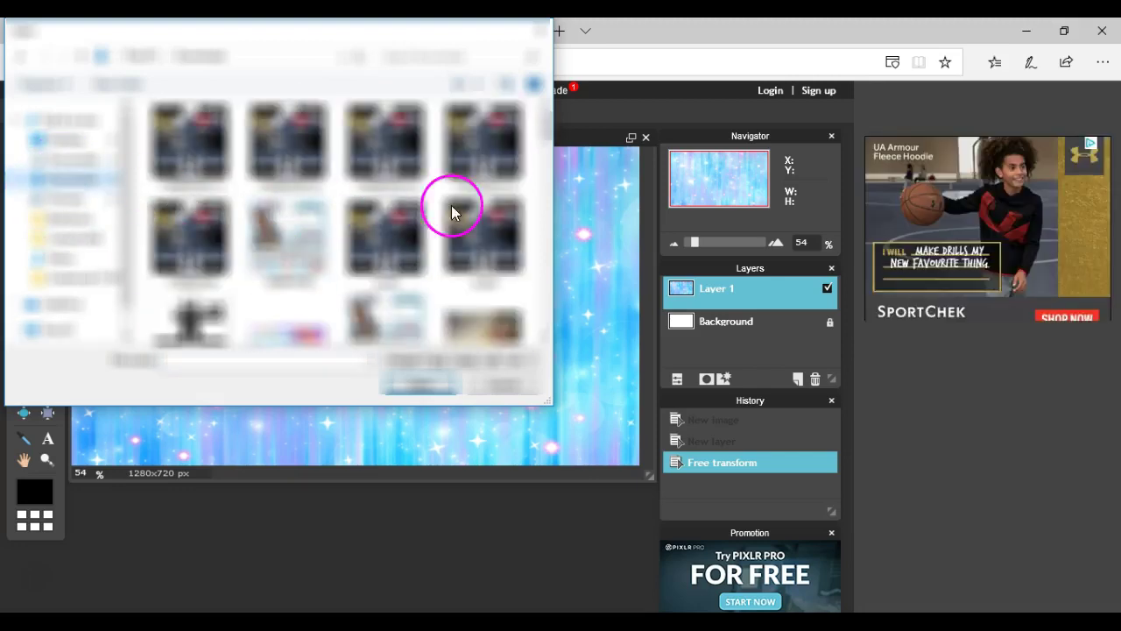
drag(546, 127, 540, 345)
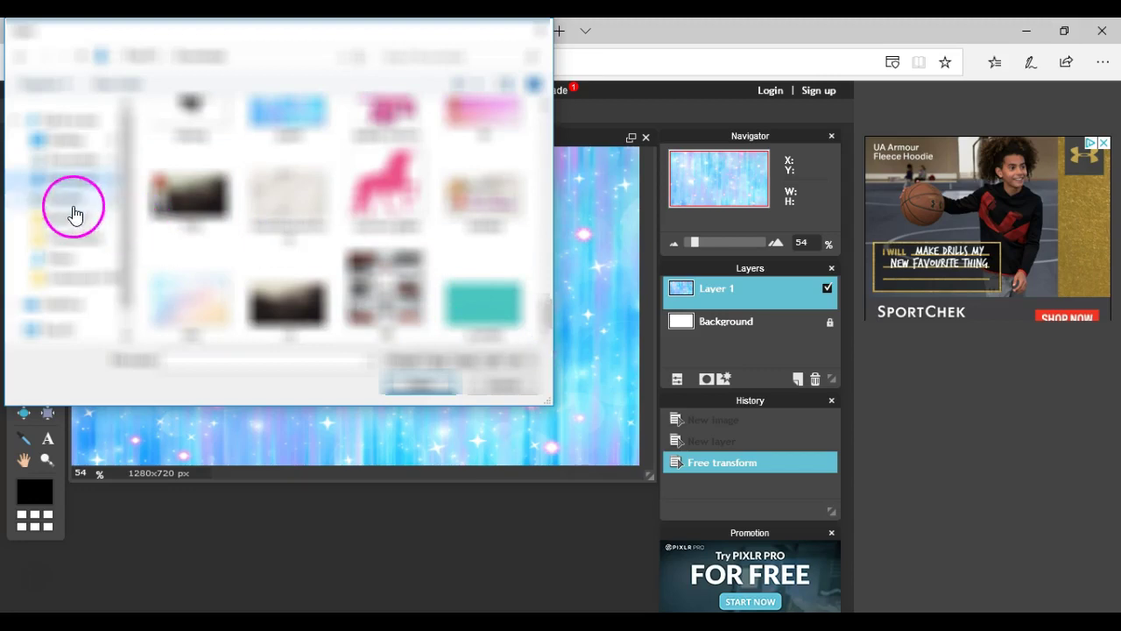
click(74, 210)
drag(545, 115, 531, 320)
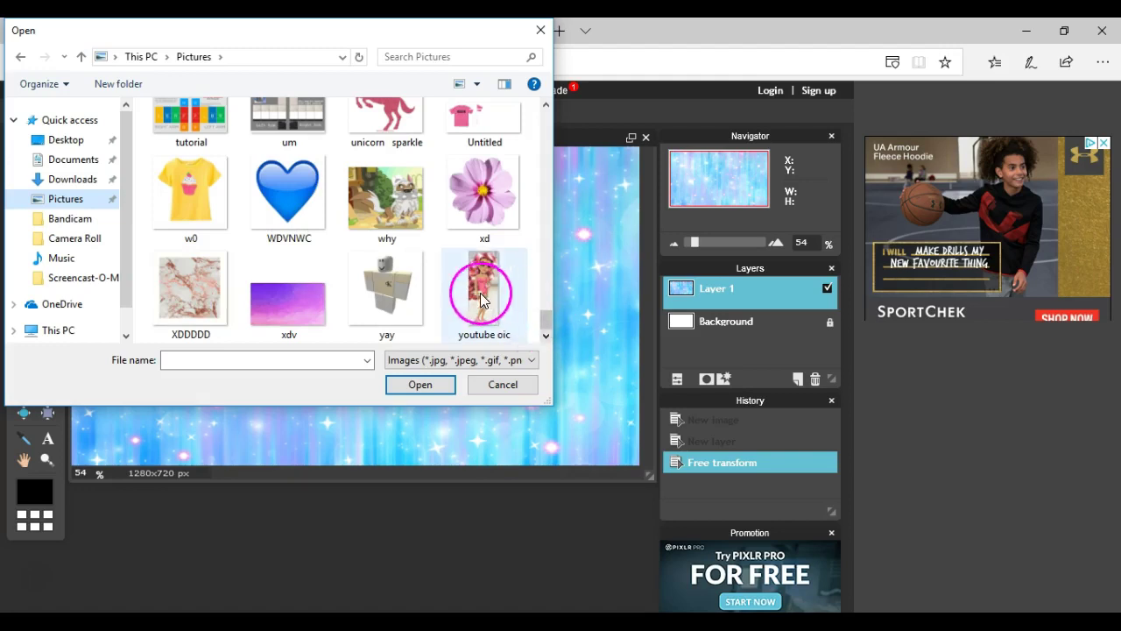
click(73, 180)
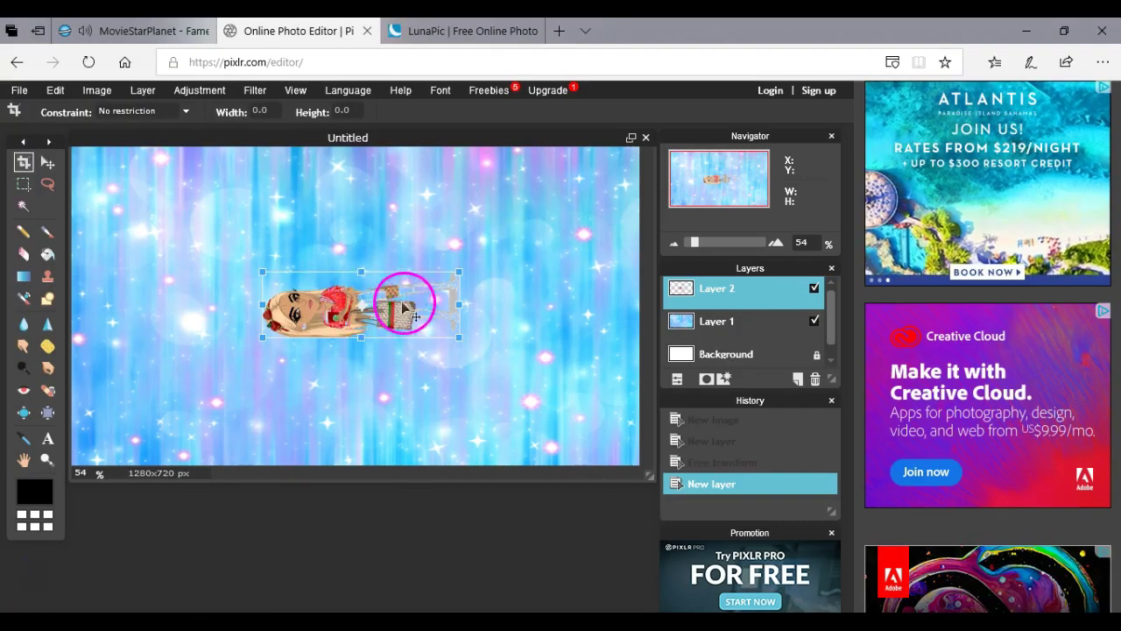
Stretch the character and shift it left, then discard the unapplied transform.
drag(456, 338, 216, 366)
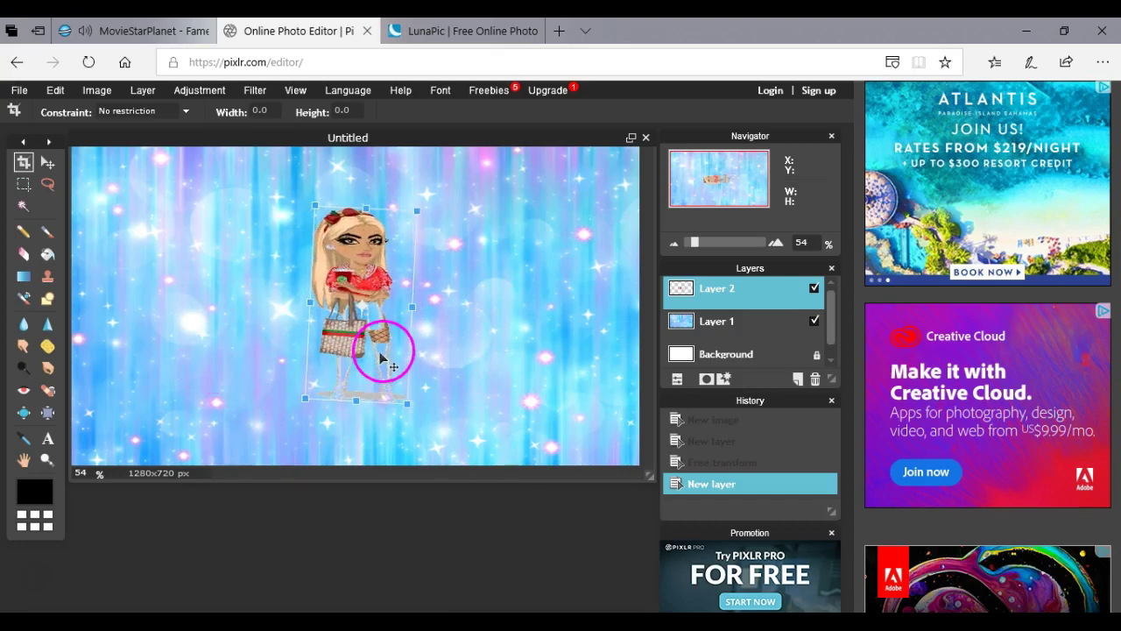
drag(385, 352, 263, 346)
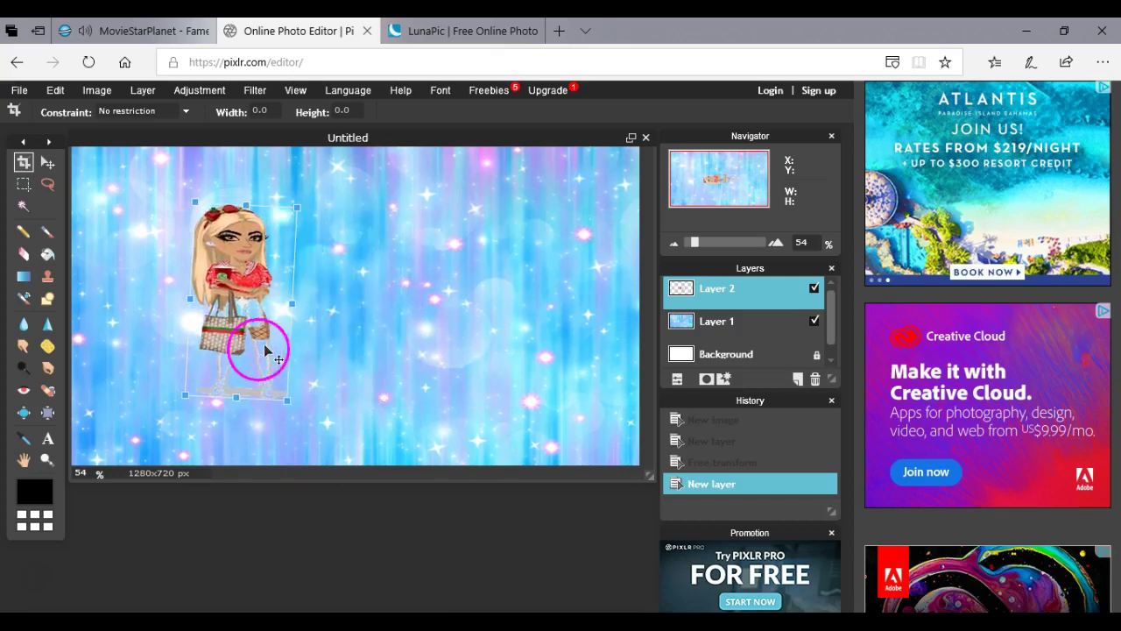
click(42, 389)
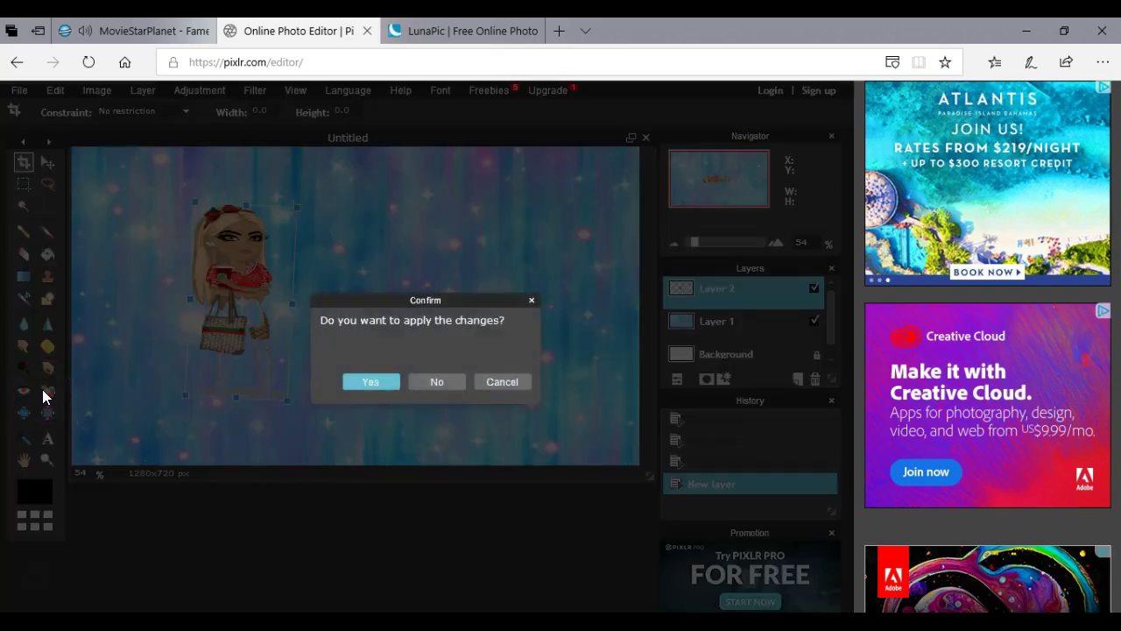
click(531, 300)
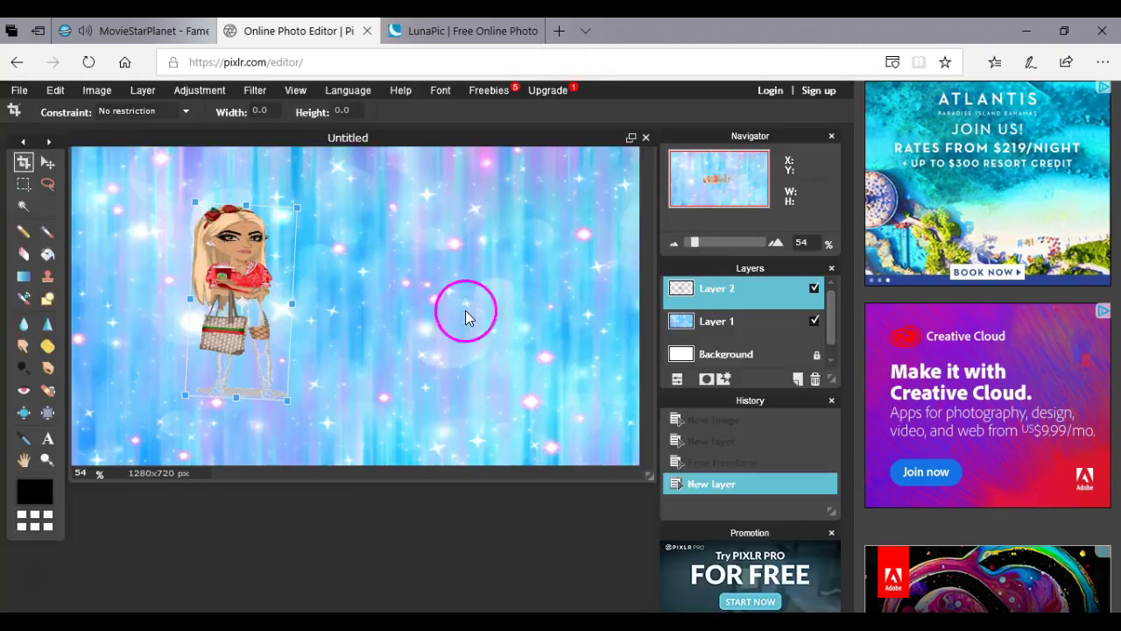
click(51, 255)
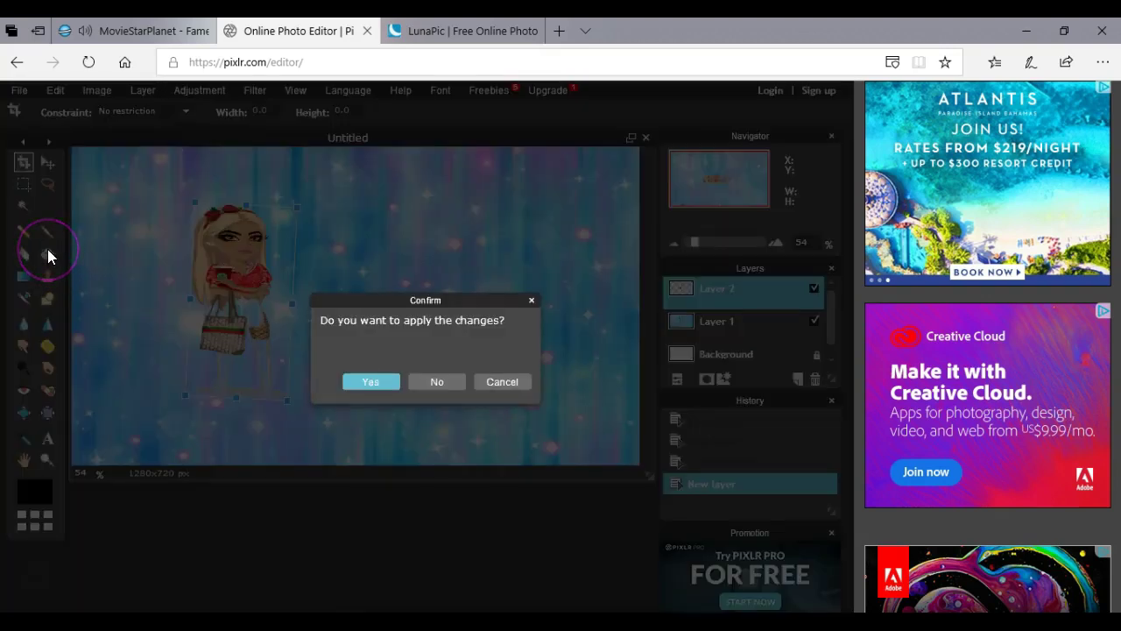
click(530, 301)
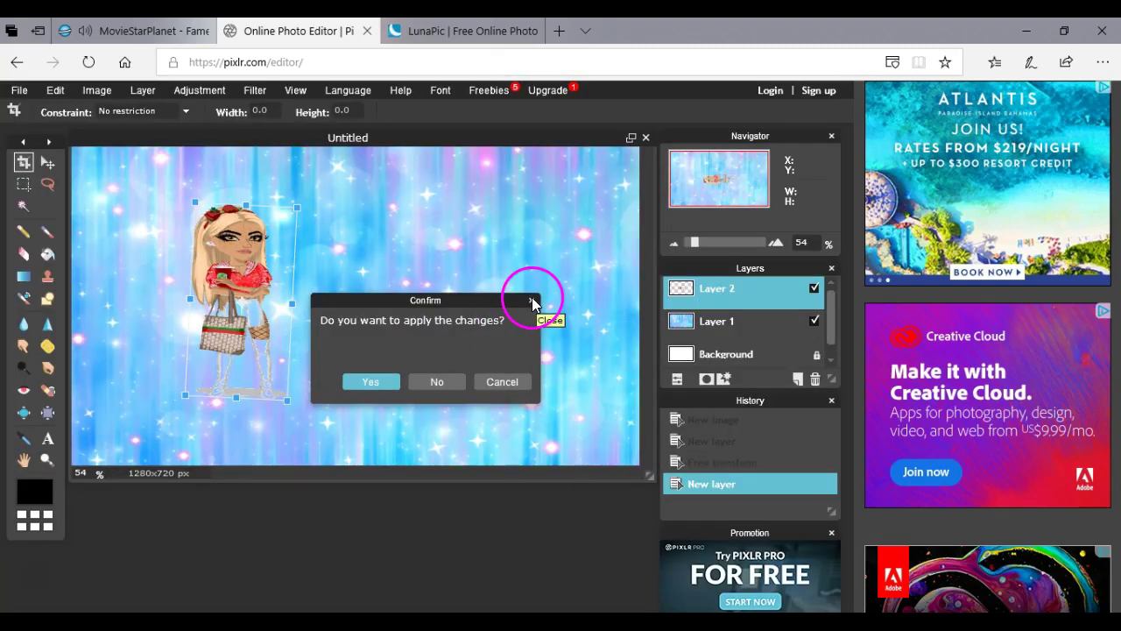
click(441, 379)
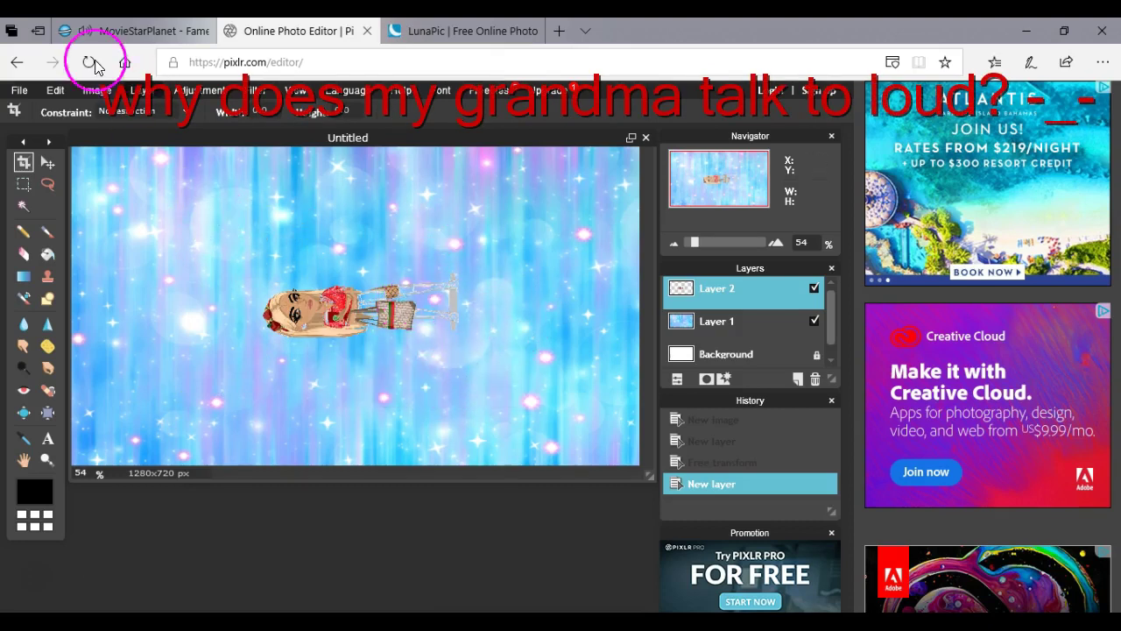
Free-transform the character upright and larger into the lower-left corner, then apply.
click(55, 89)
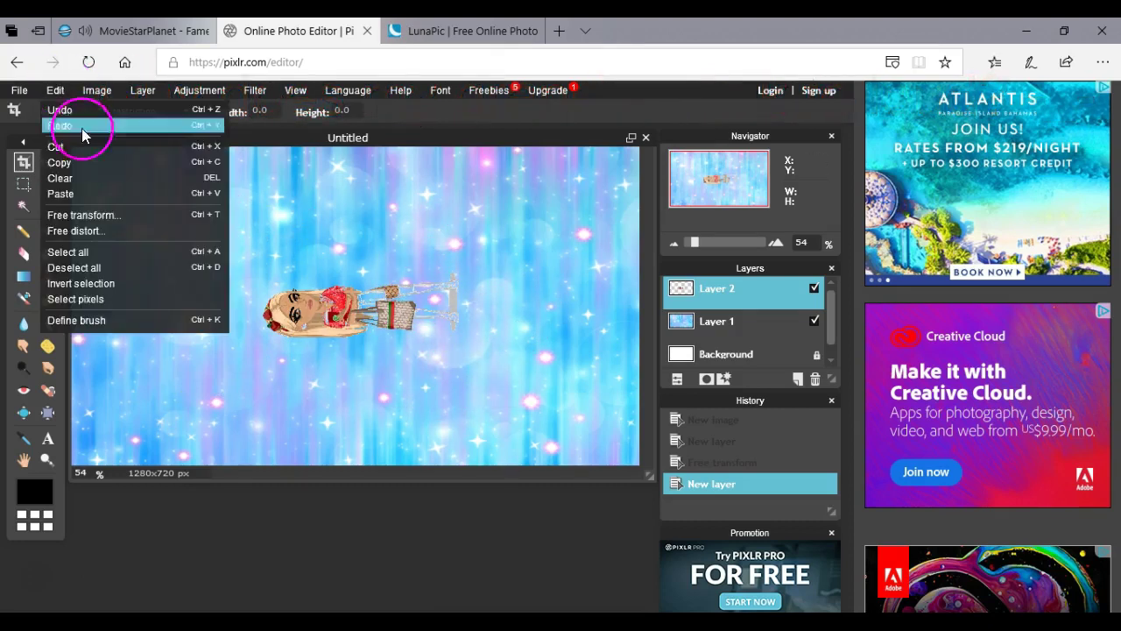
click(111, 215)
drag(457, 336, 318, 366)
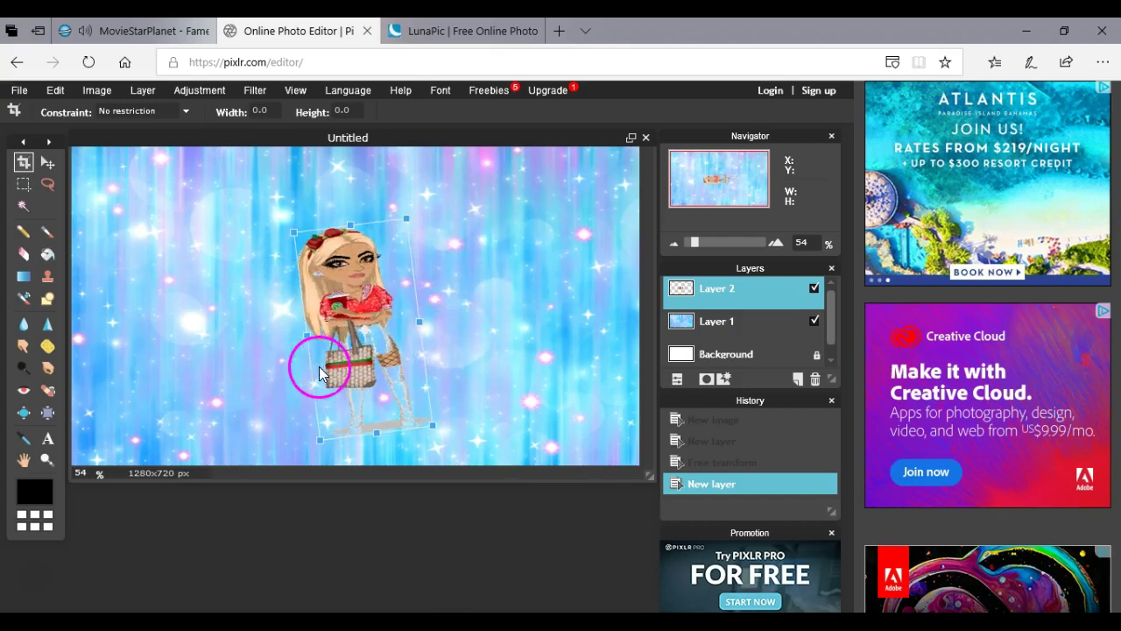
drag(346, 314, 205, 421)
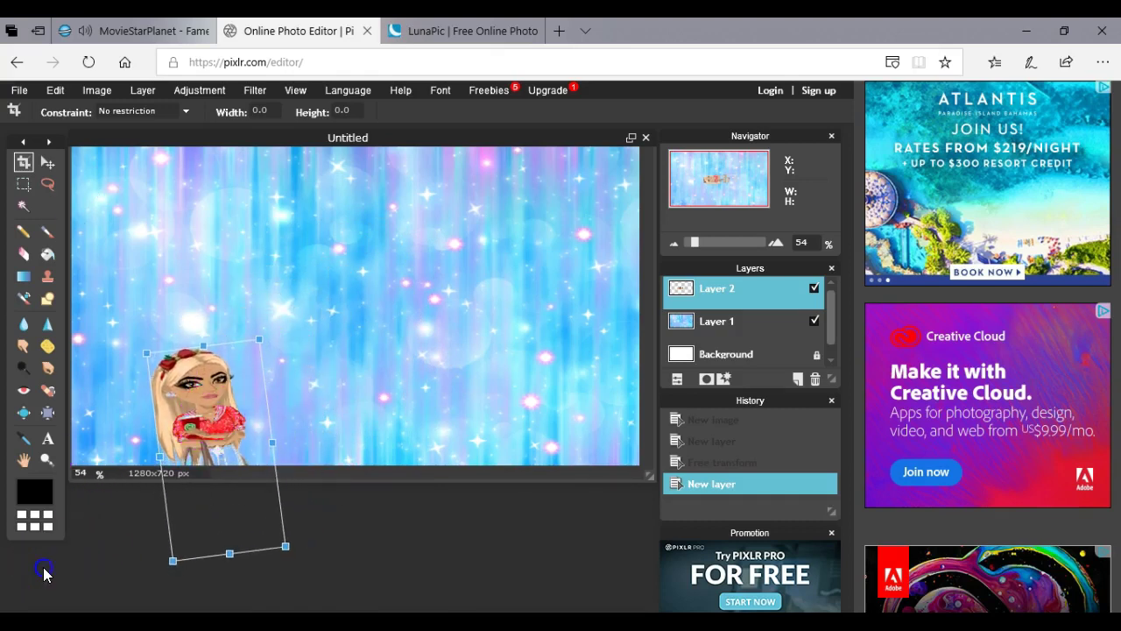
click(168, 271)
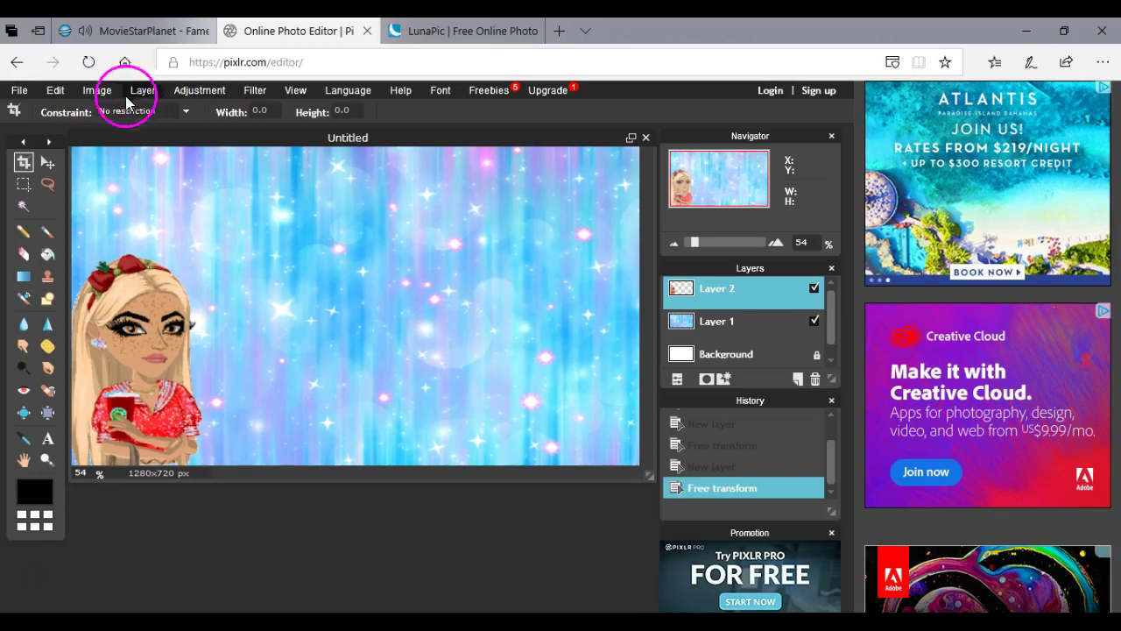
Add 'HOW' at size 100 in blue with a black copy overlaid on it.
click(48, 437)
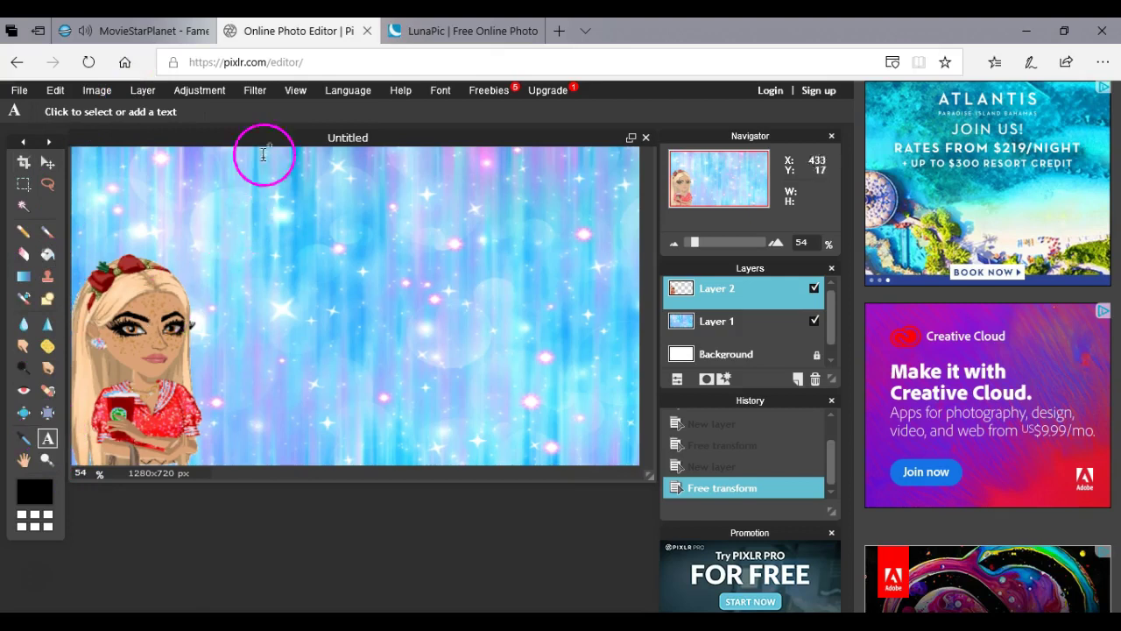
click(210, 208)
text(HOW)
double_click(246, 395)
text(100)
click(388, 394)
click(362, 275)
click(600, 460)
click(388, 421)
click(315, 291)
click(490, 528)
drag(370, 298, 299, 225)
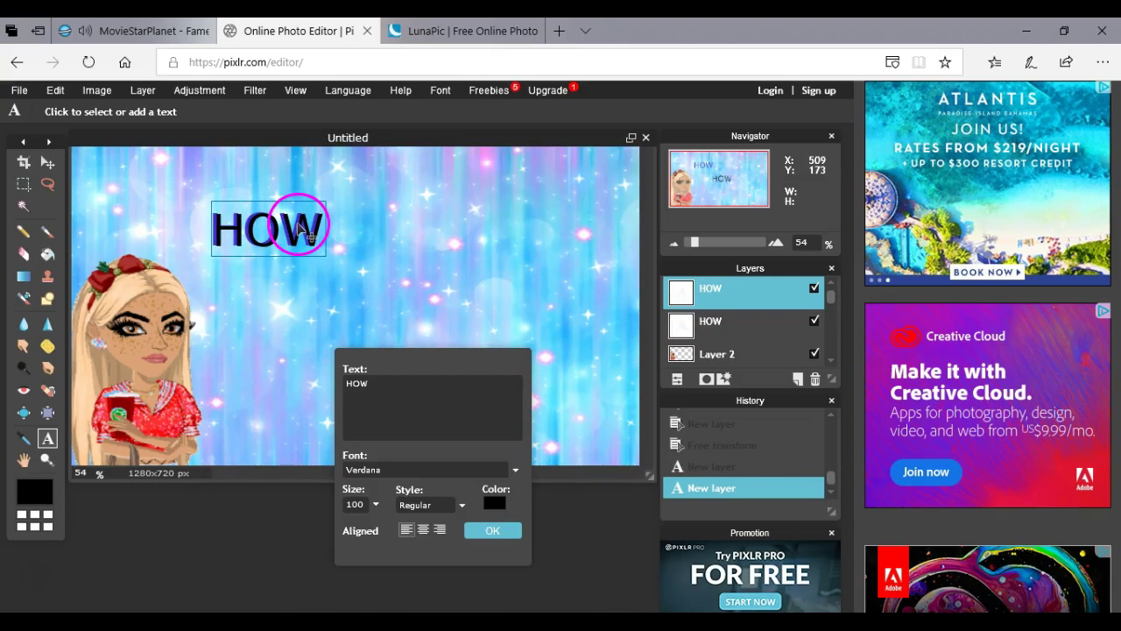
click(493, 530)
Add 'TO' in a purple-pink shade with a black copy lined up over it.
click(228, 250)
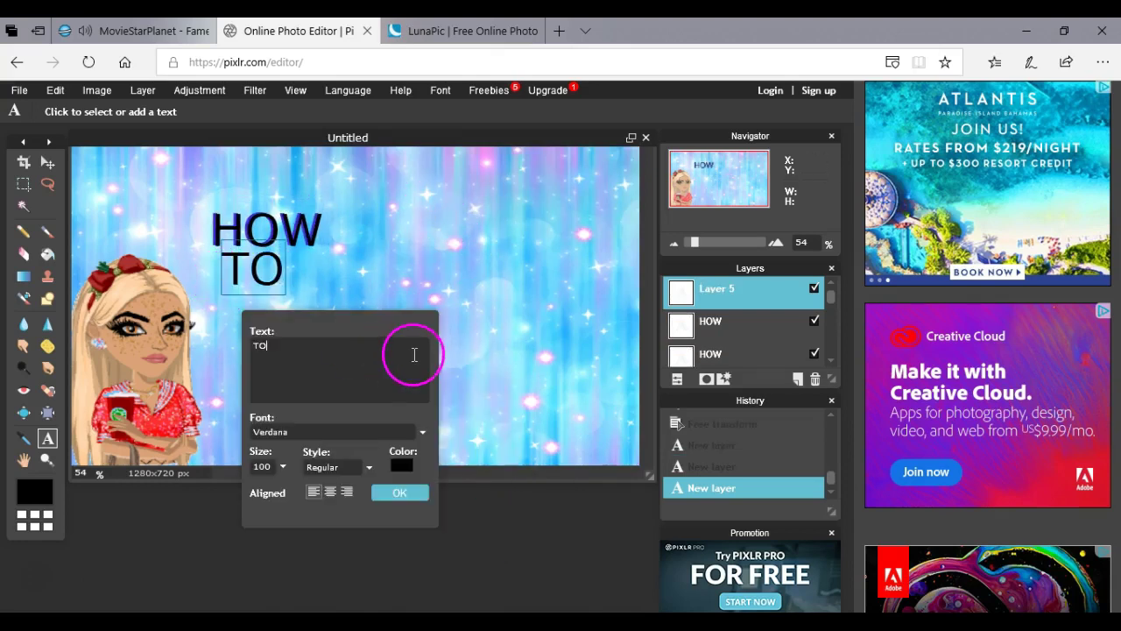
click(400, 465)
click(358, 271)
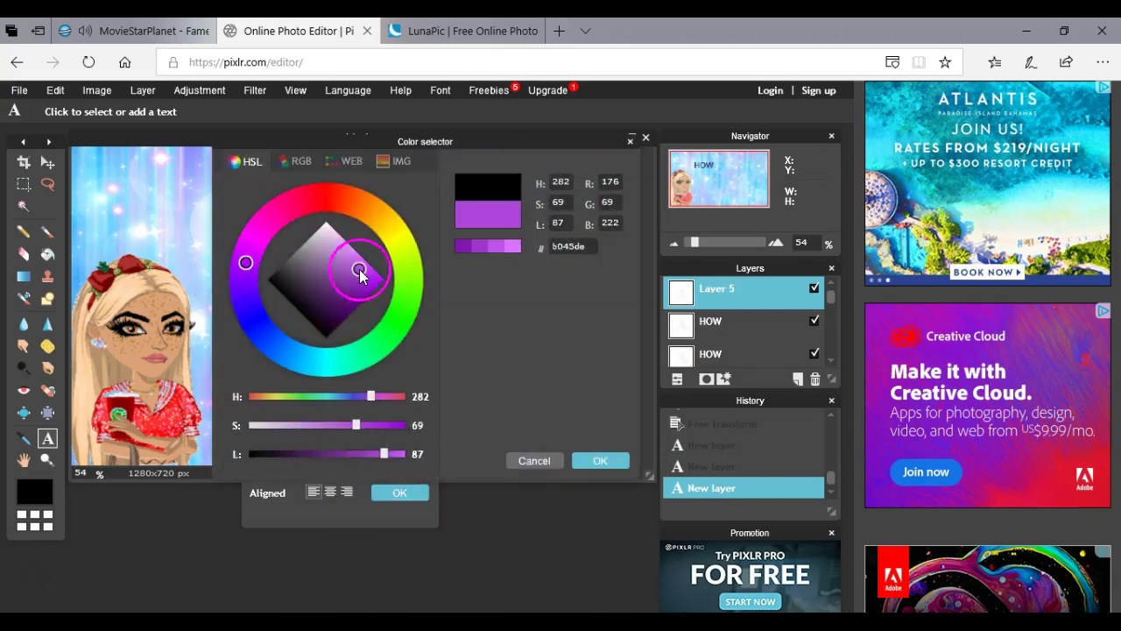
click(262, 271)
click(600, 459)
text(TO)
click(399, 491)
click(324, 317)
drag(335, 327, 249, 302)
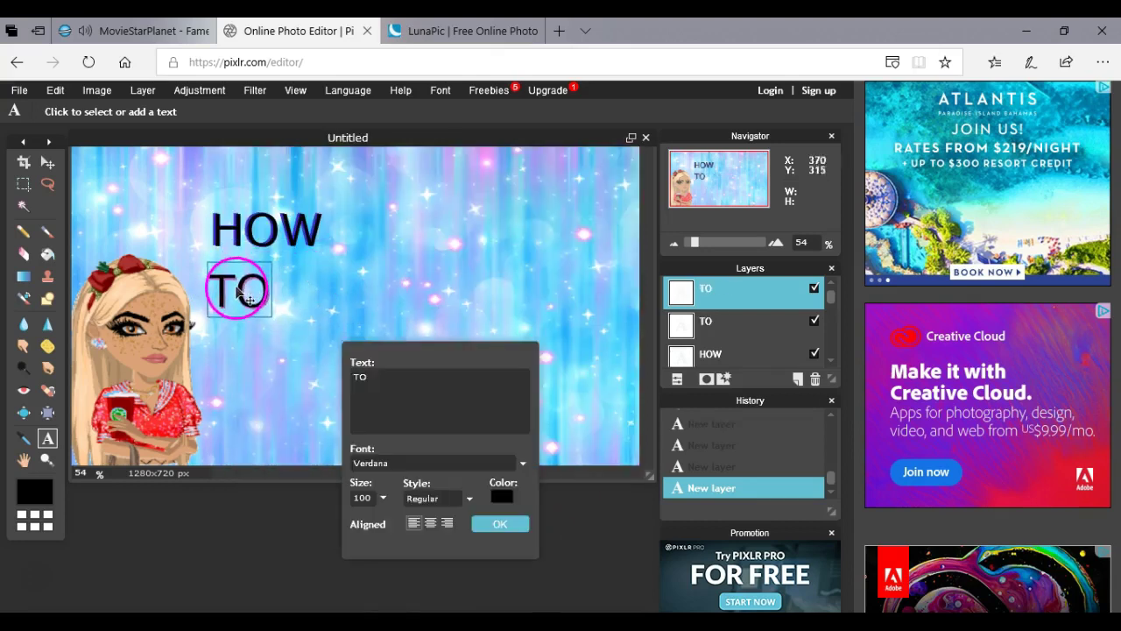
click(516, 523)
Add 'MAKE' in pink with a black copy lined up over it.
click(302, 289)
text(MAKE)
click(485, 472)
click(364, 280)
click(600, 460)
click(481, 498)
click(334, 326)
text(MAKE)
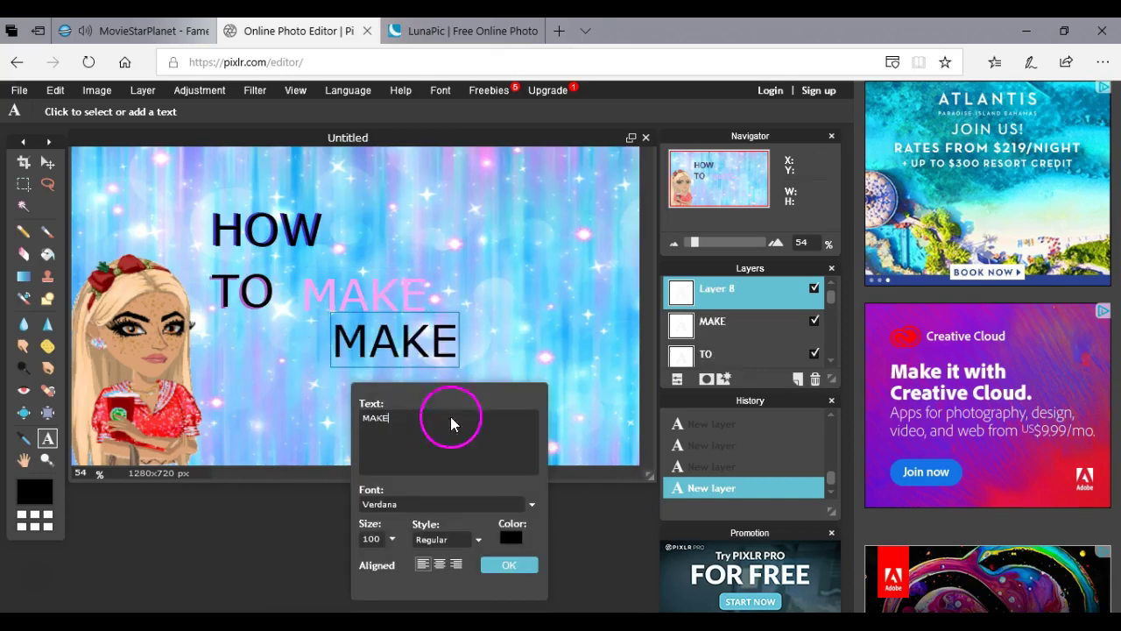
drag(409, 350, 381, 304)
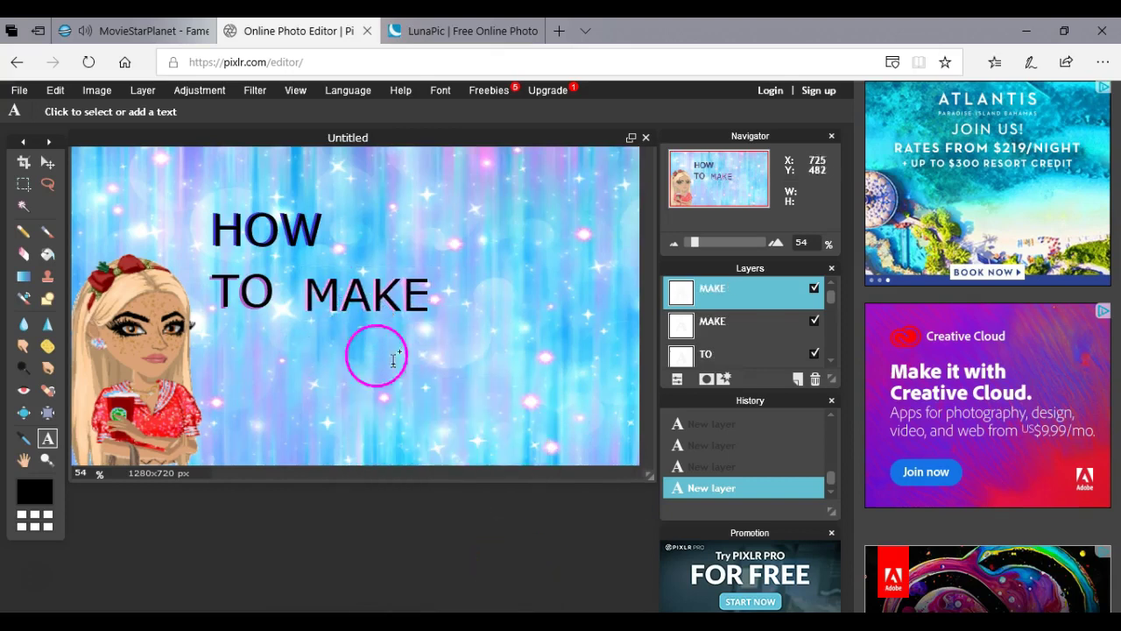
Add 'A THUMBNAIL PT.2' in pink with a black copy overlaid, then open an image as a layer.
click(233, 341)
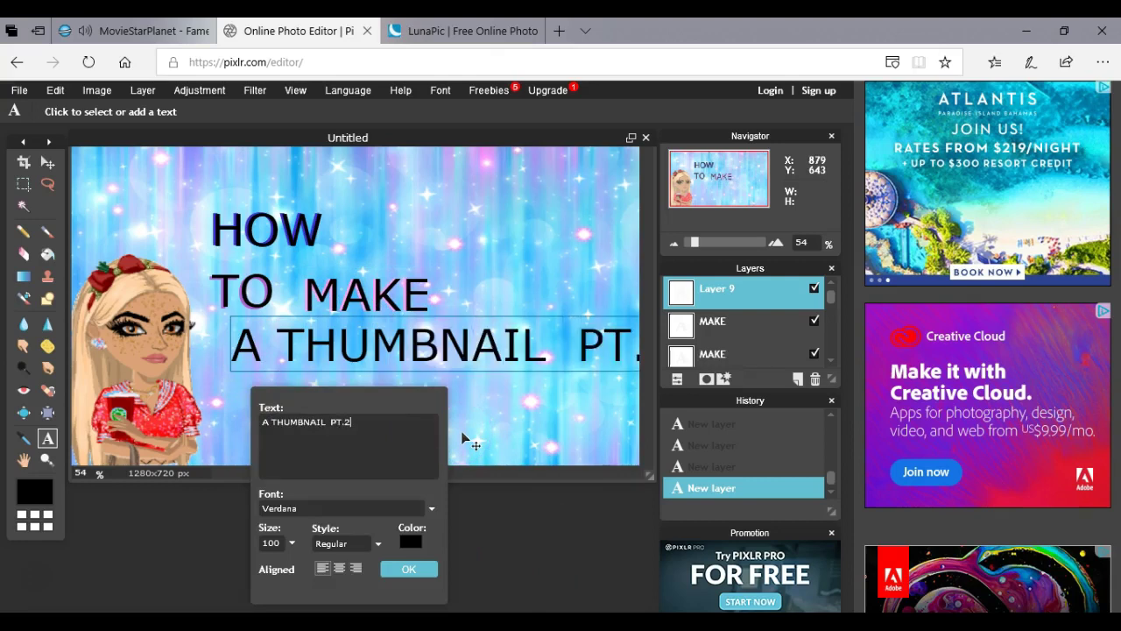
click(410, 542)
mouse_move(325, 196)
mouse_down()
mouse_move(312, 367)
mouse_move(294, 230)
mouse_up()
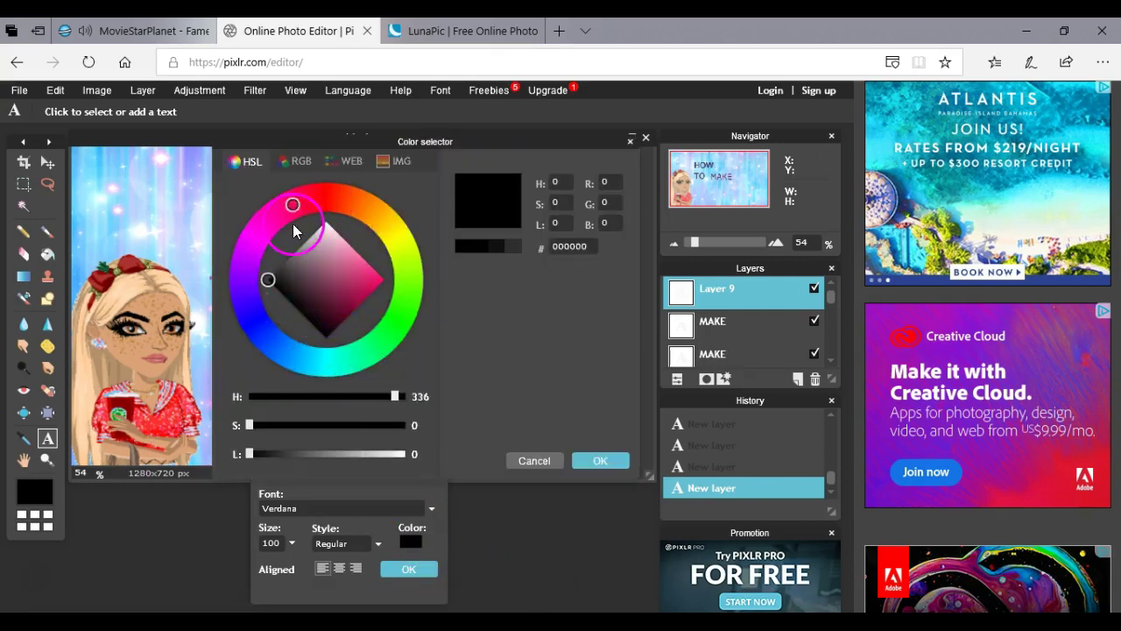
click(376, 278)
click(599, 459)
drag(412, 342, 385, 351)
click(386, 490)
click(212, 385)
click(213, 385)
text(A)
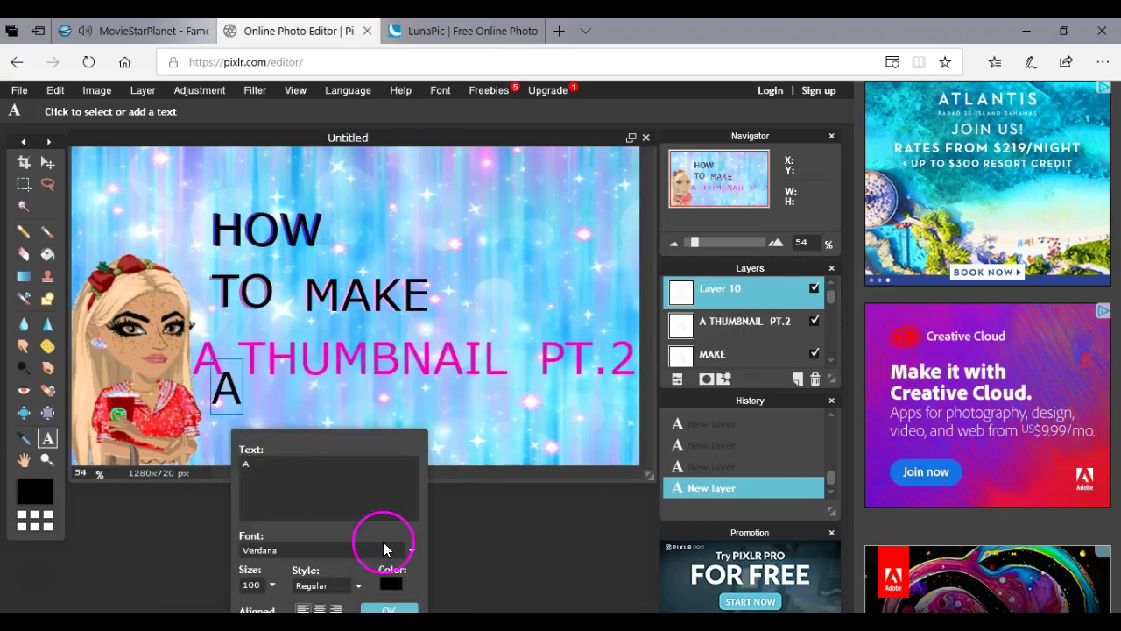
text( THUMBNAIL PT.2)
click(383, 543)
click(377, 396)
drag(376, 396, 399, 346)
click(308, 464)
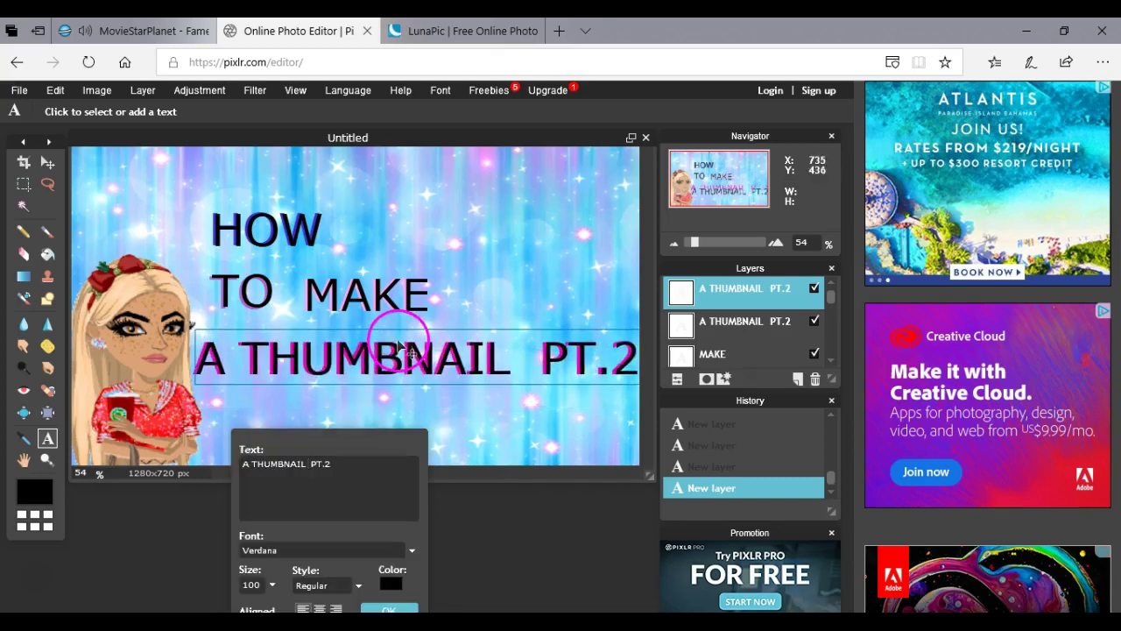
click(389, 609)
click(143, 90)
click(188, 160)
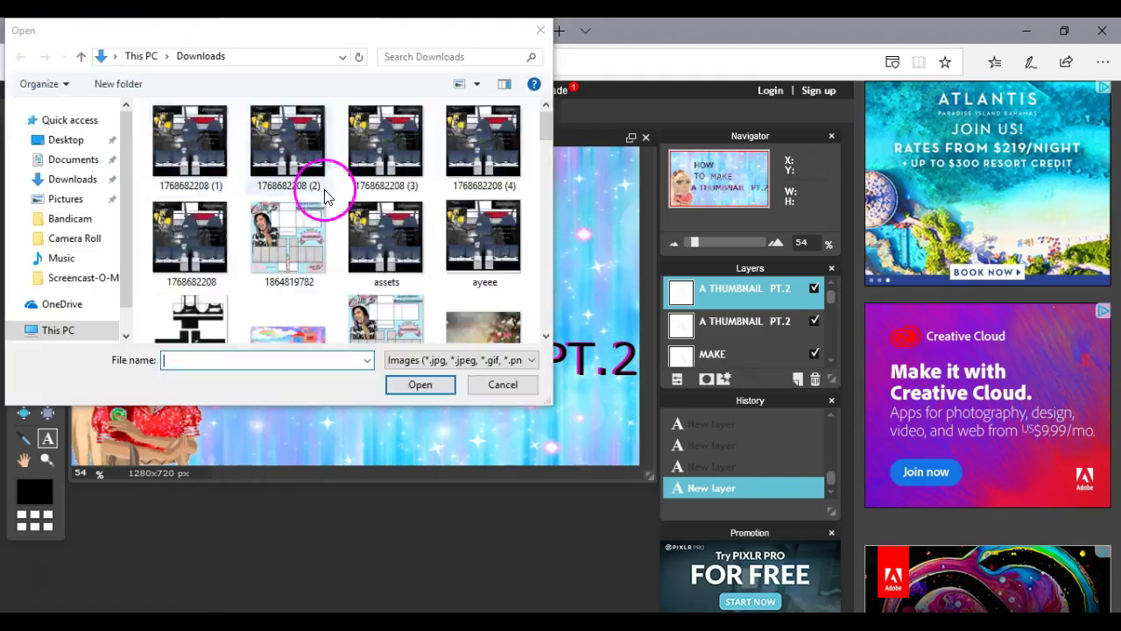
Add the tongue-out emoji as a layer, move it beside MAKE, then delete it.
scroll(550, 163, down, 5)
scroll(550, 163, down, 5)
double_click(188, 243)
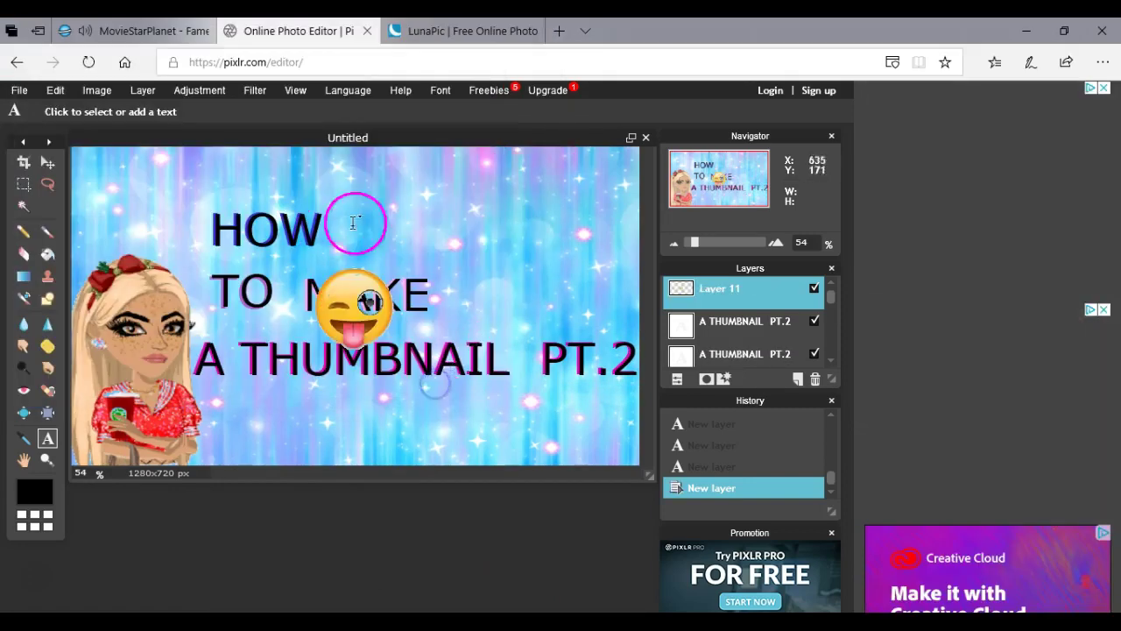
click(55, 90)
click(105, 215)
drag(313, 340, 588, 192)
click(388, 357)
click(371, 380)
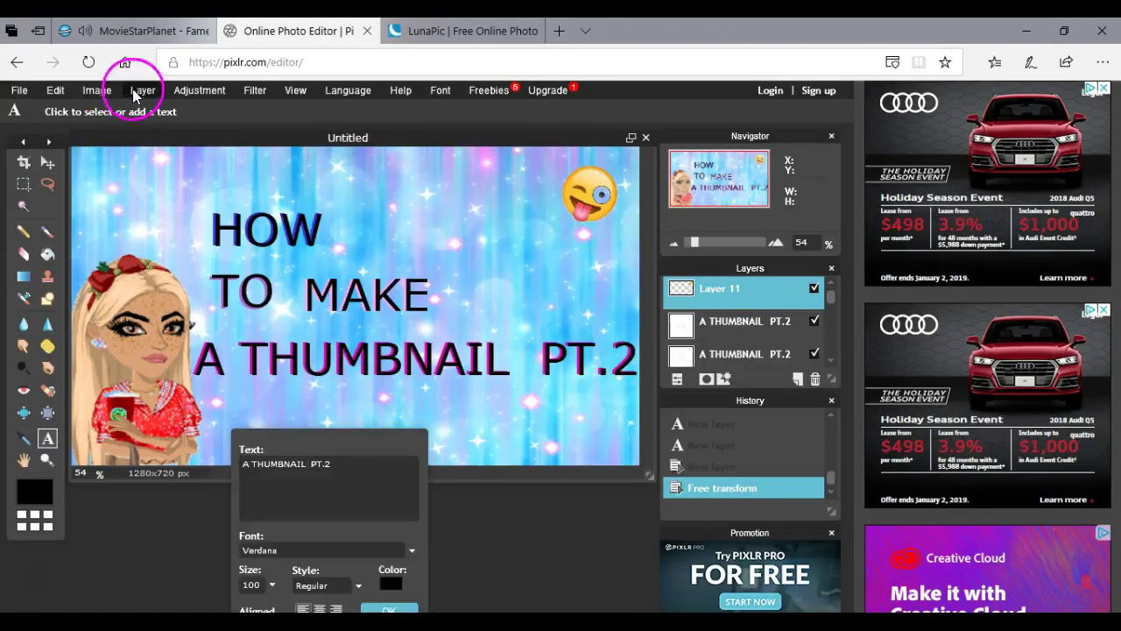
key(Delete)
Place the sunglasses emoji in the top-right corner and add the Discord logo layer.
click(493, 190)
click(653, 429)
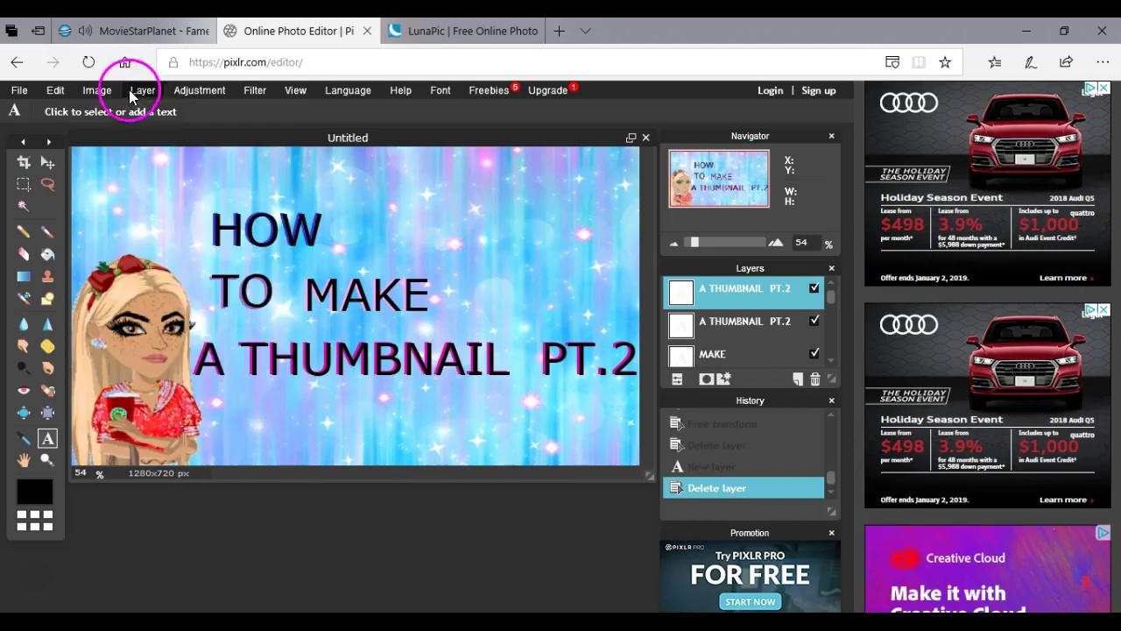
click(140, 90)
click(278, 197)
scroll(342, 224, down, 5)
click(188, 149)
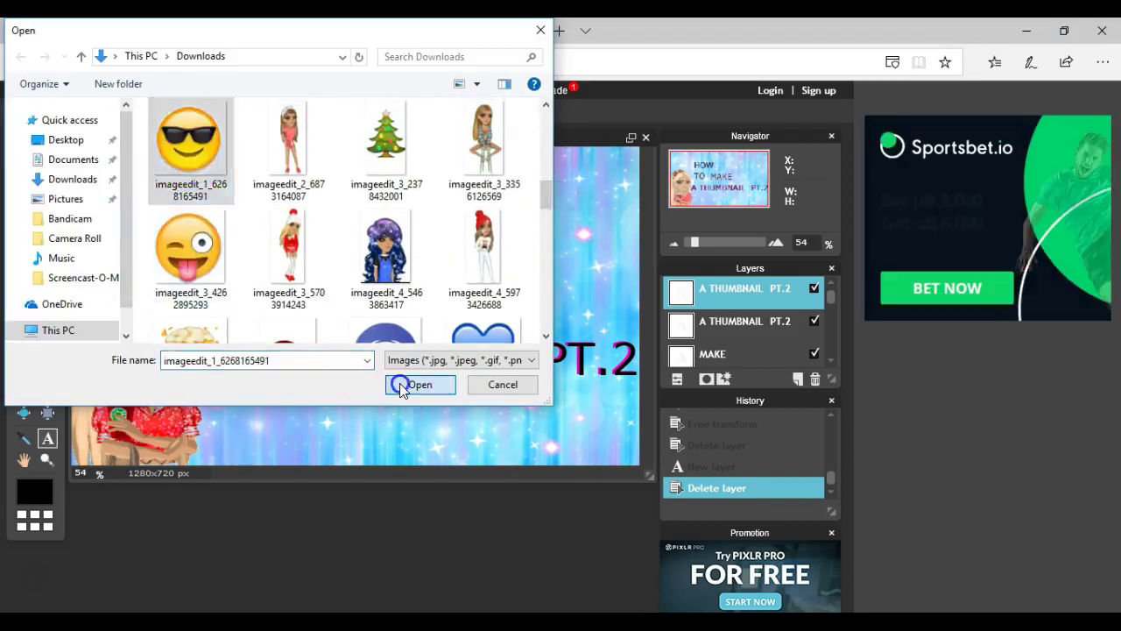
click(412, 382)
drag(430, 340, 596, 295)
click(482, 238)
drag(482, 238, 533, 166)
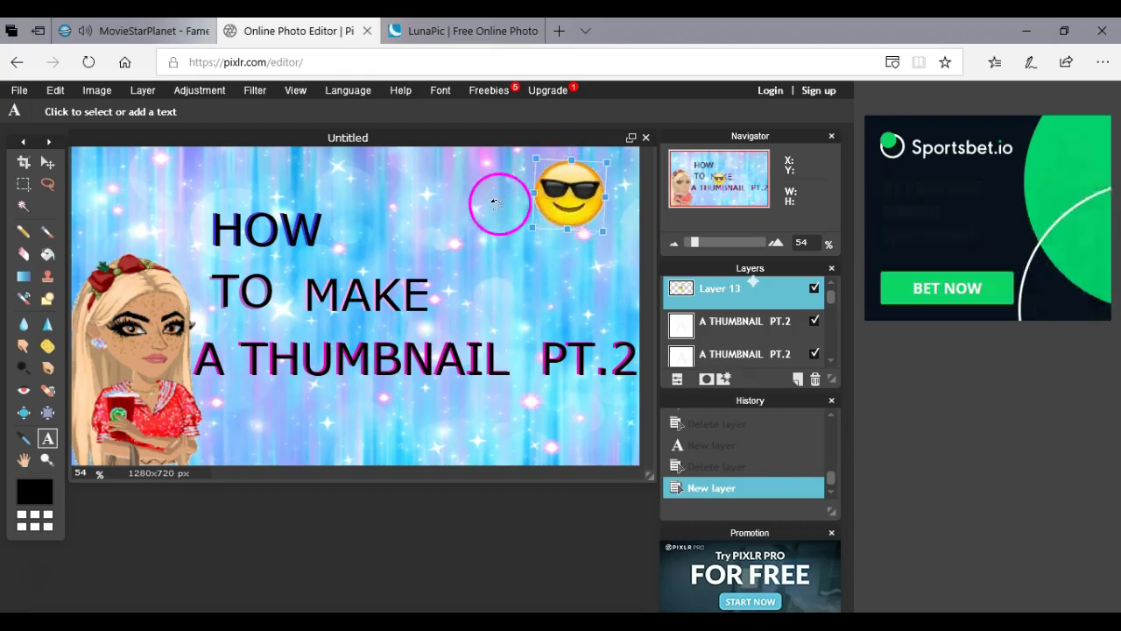
drag(598, 230, 588, 233)
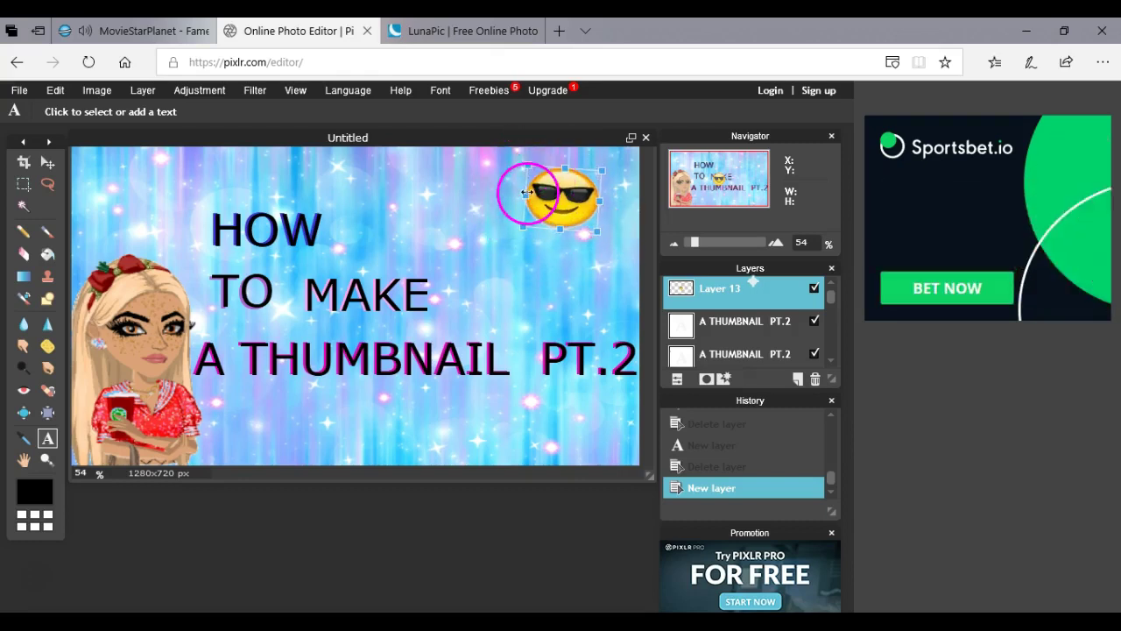
click(519, 184)
click(371, 382)
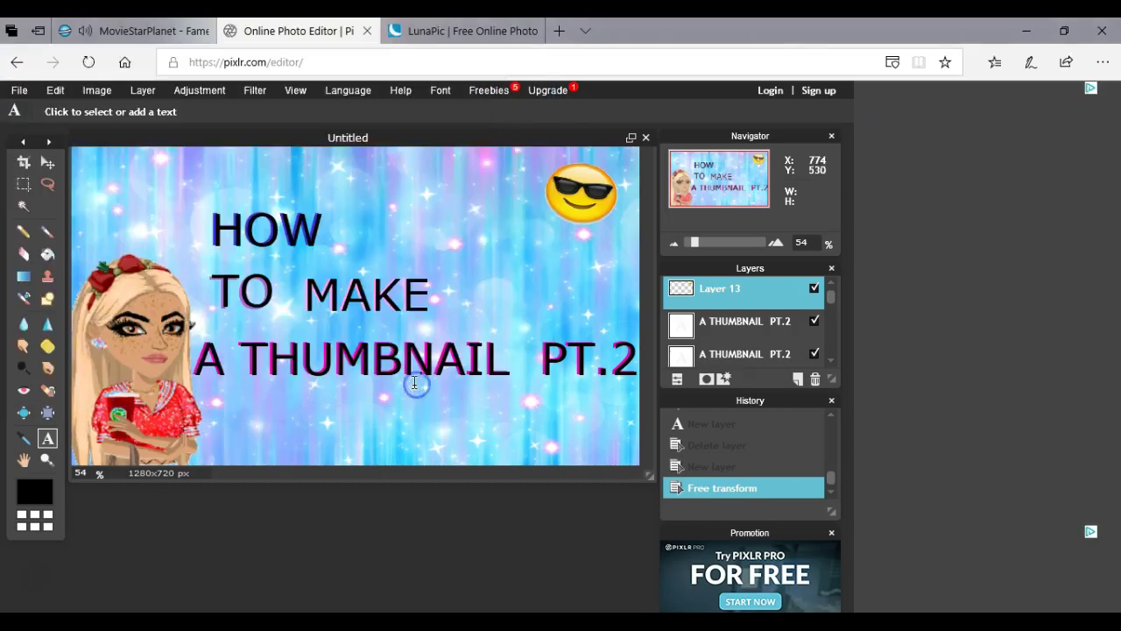
click(813, 288)
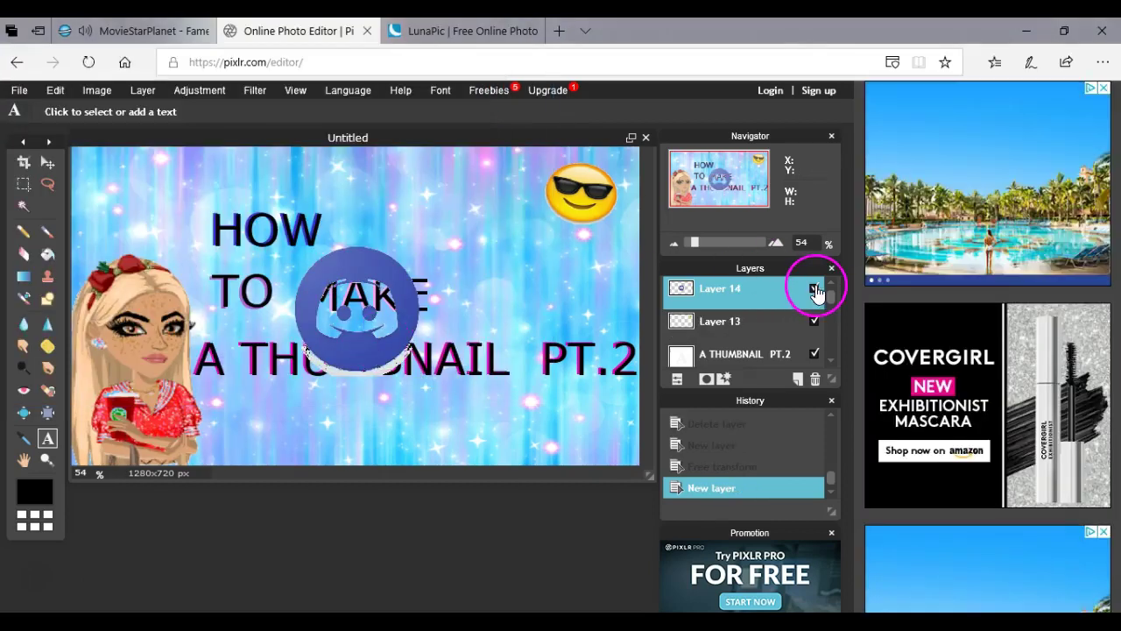
Search 'DISCORD LOGO' in a new tab and open the image results.
key(ctrl+t)
text(DISCO)
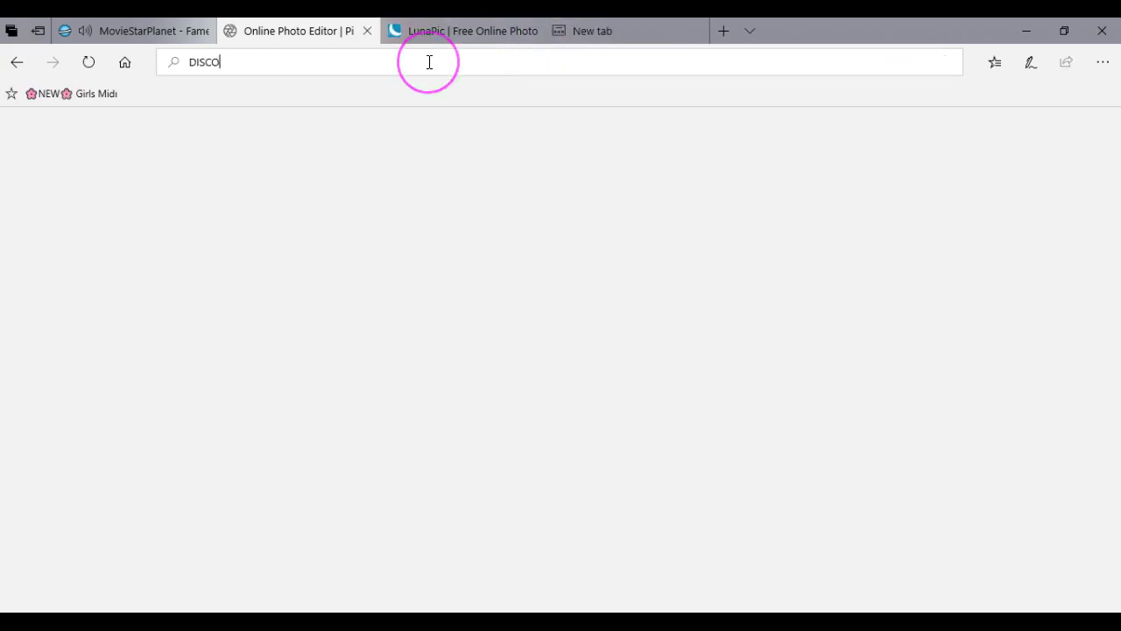
text(RD LOGO)
key(Return)
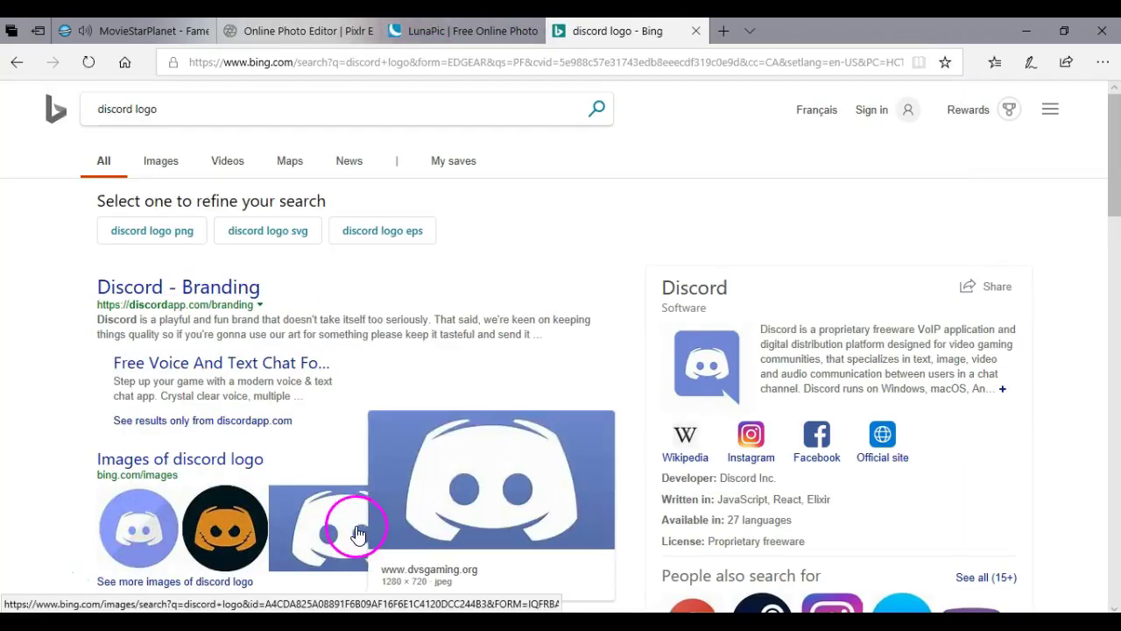
right_click(358, 534)
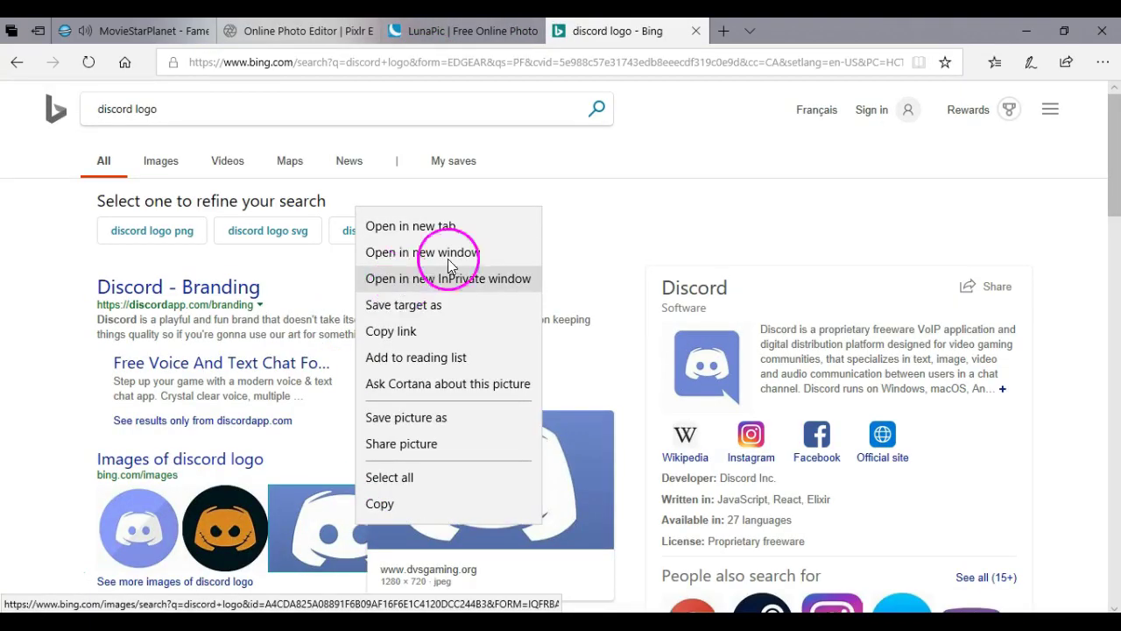
click(120, 531)
Save a Discord logo picture from the Bing image results.
scroll(490, 429, down, 5)
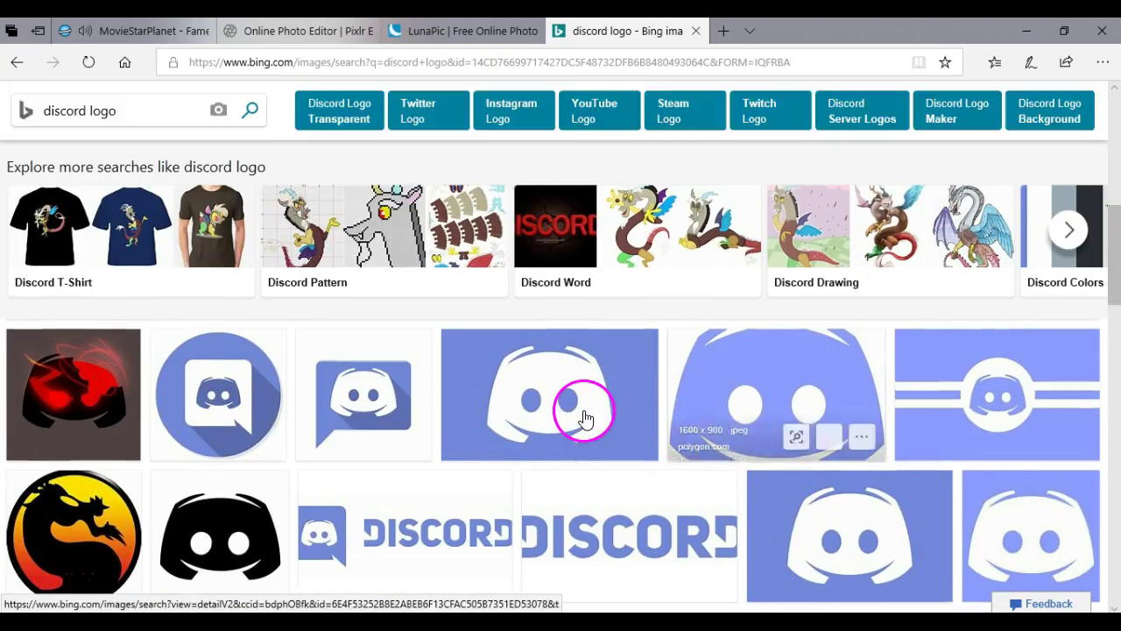
scroll(338, 376, down, 5)
right_click(890, 227)
click(926, 435)
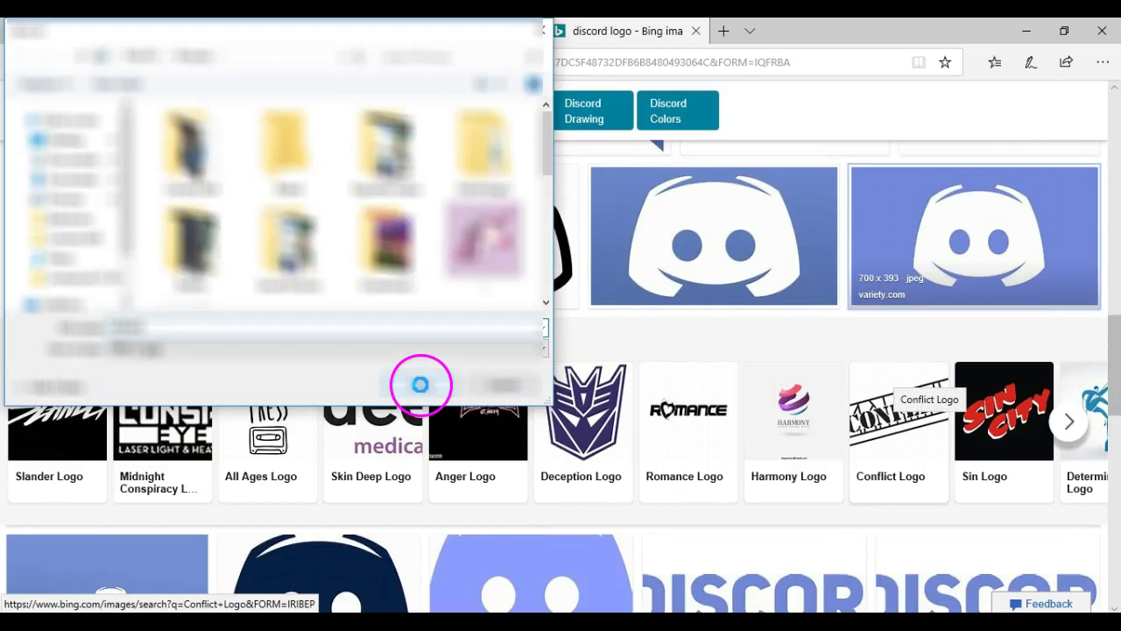
key(Return)
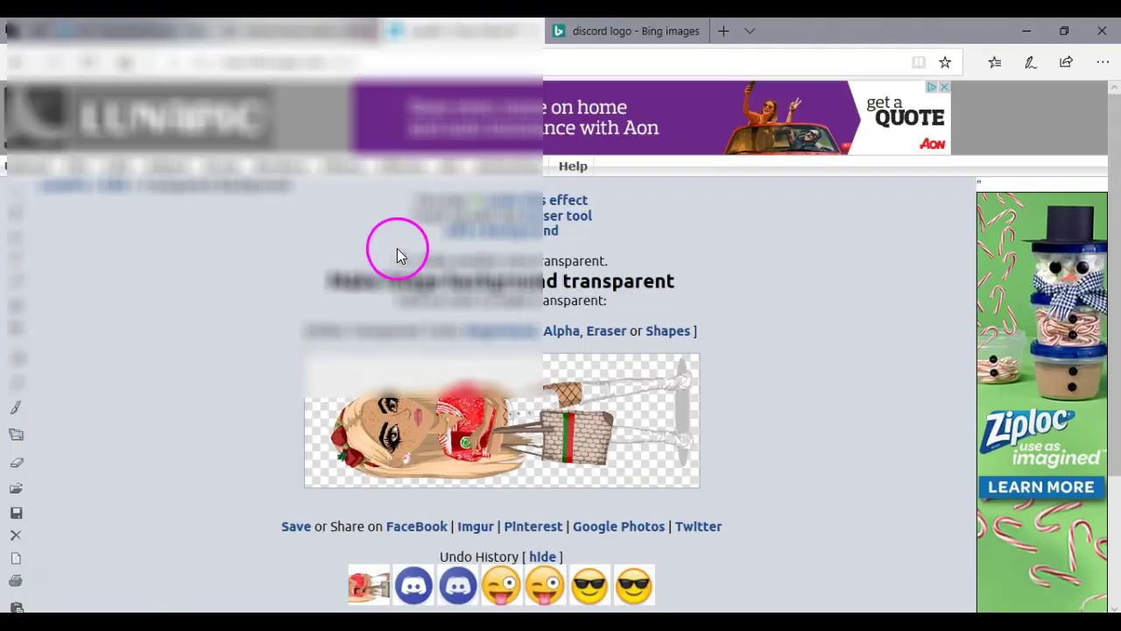
click(56, 162)
Start an image upload on LunaPic's quick upload page.
click(56, 162)
click(398, 350)
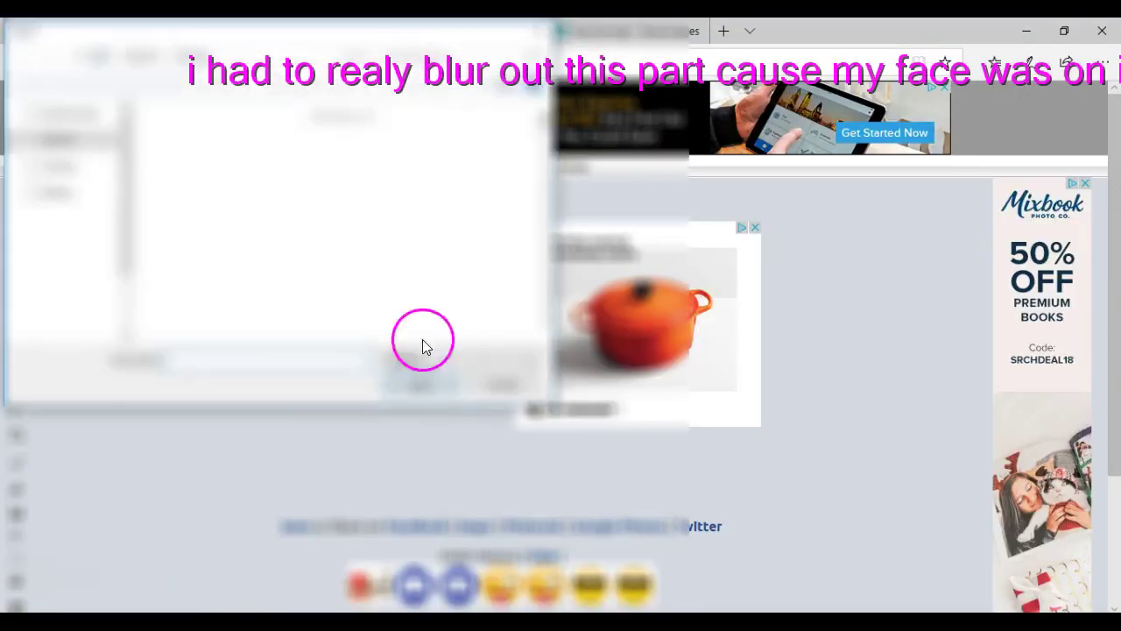
scroll(546, 161, down, 10)
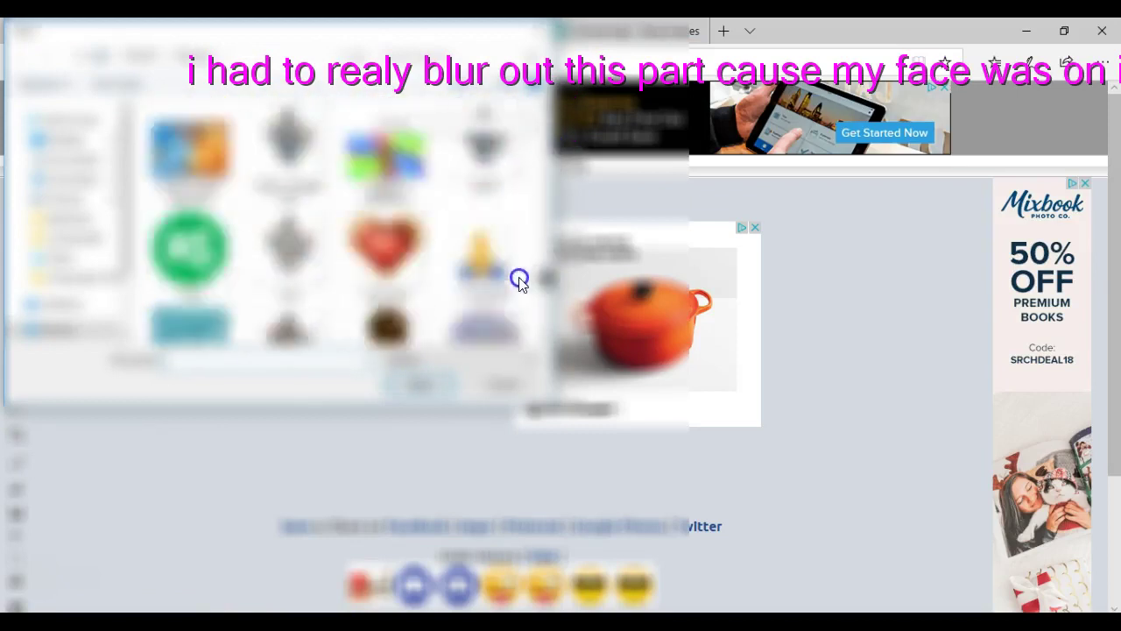
key(Return)
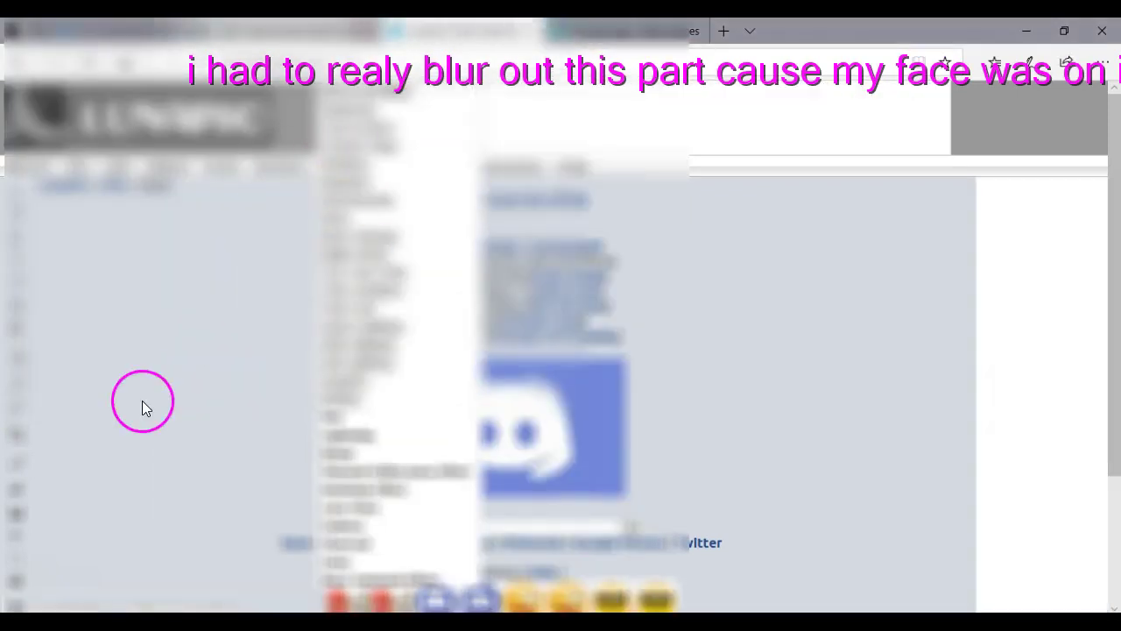
Snip the Discord logo from the screen and save the snip as an image file.
click(145, 408)
click(333, 179)
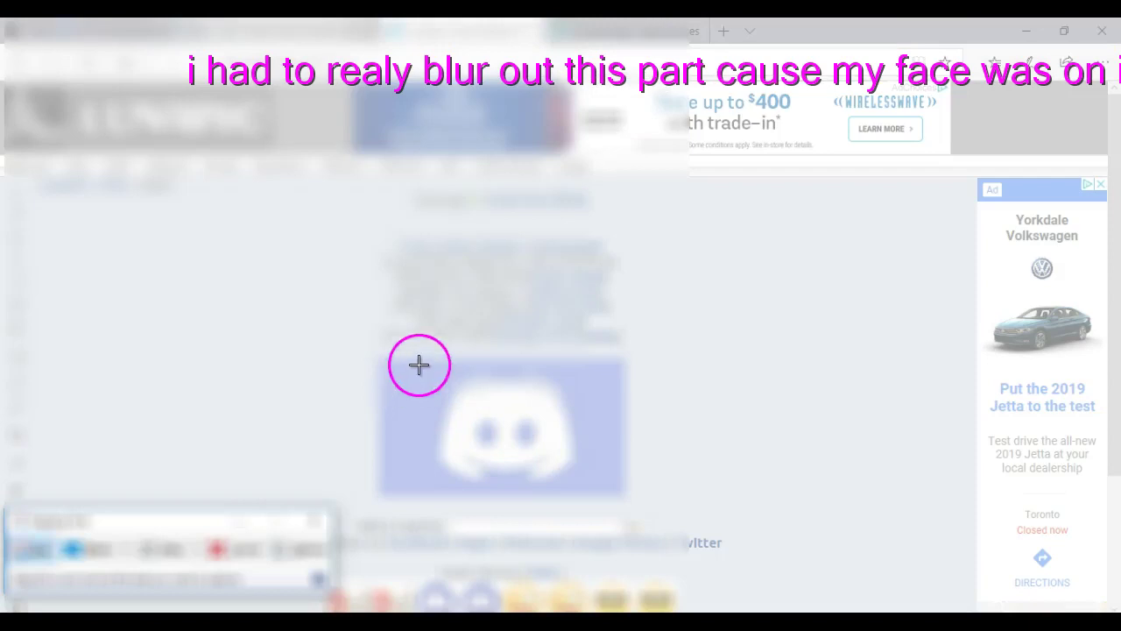
drag(409, 361, 583, 492)
click(348, 255)
click(393, 290)
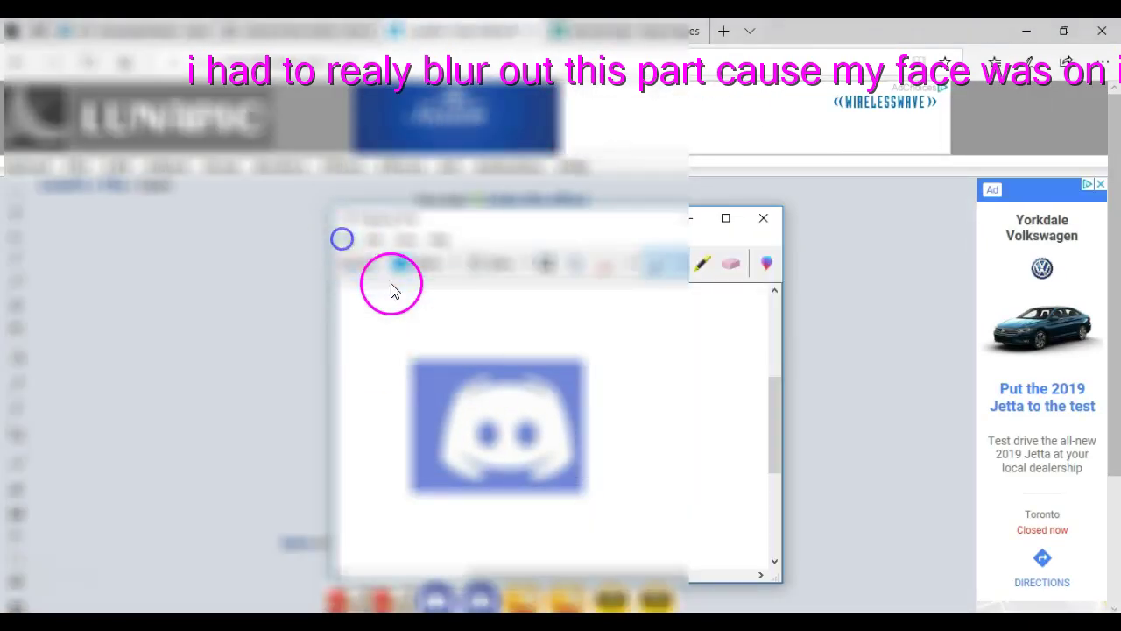
click(755, 563)
click(41, 162)
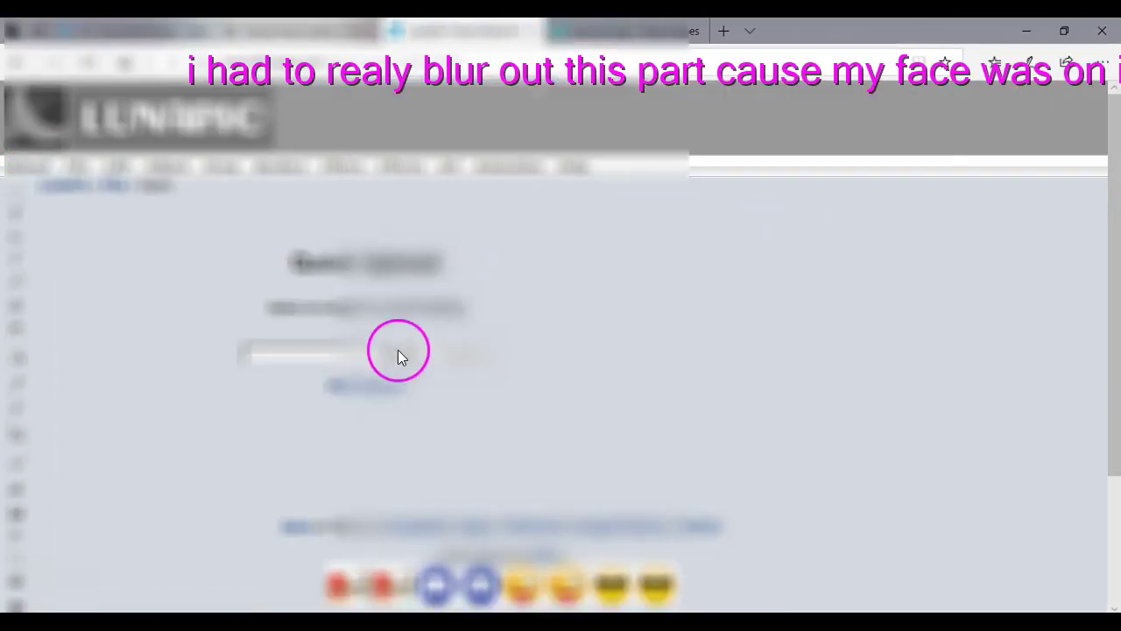
Find the saved Discord logo snip in another folder and upload it to LunaPic.
click(397, 350)
drag(543, 118, 558, 182)
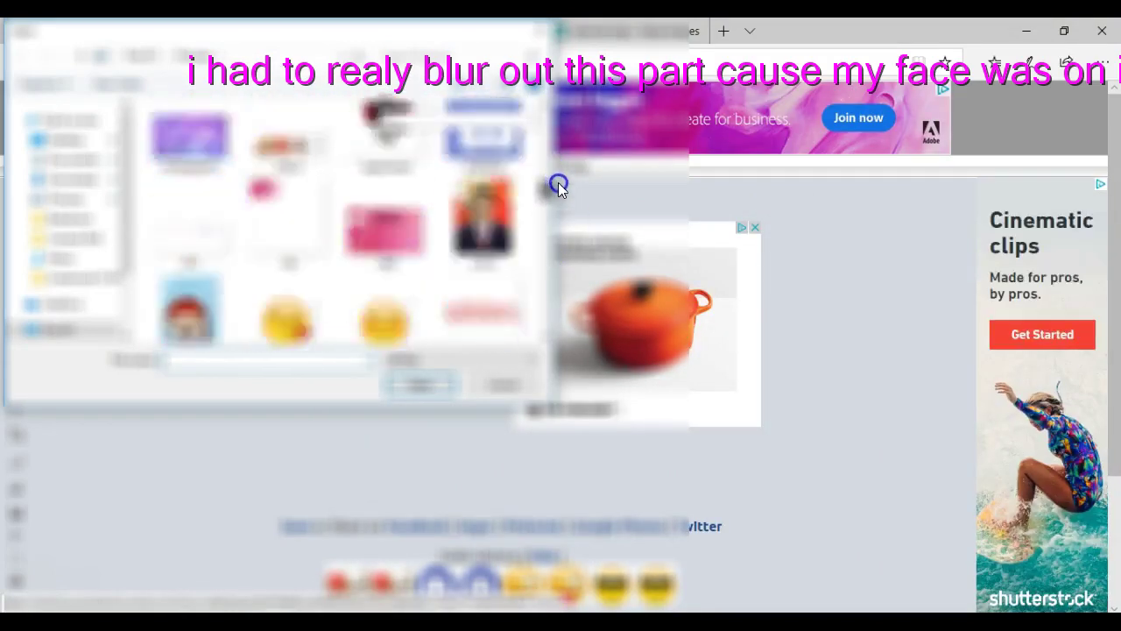
click(68, 171)
drag(542, 117, 543, 321)
click(35, 203)
drag(543, 122, 535, 182)
click(421, 383)
Make the logo's background transparent with Transparent Background, then return to Pixlr.
mouse_move(145, 196)
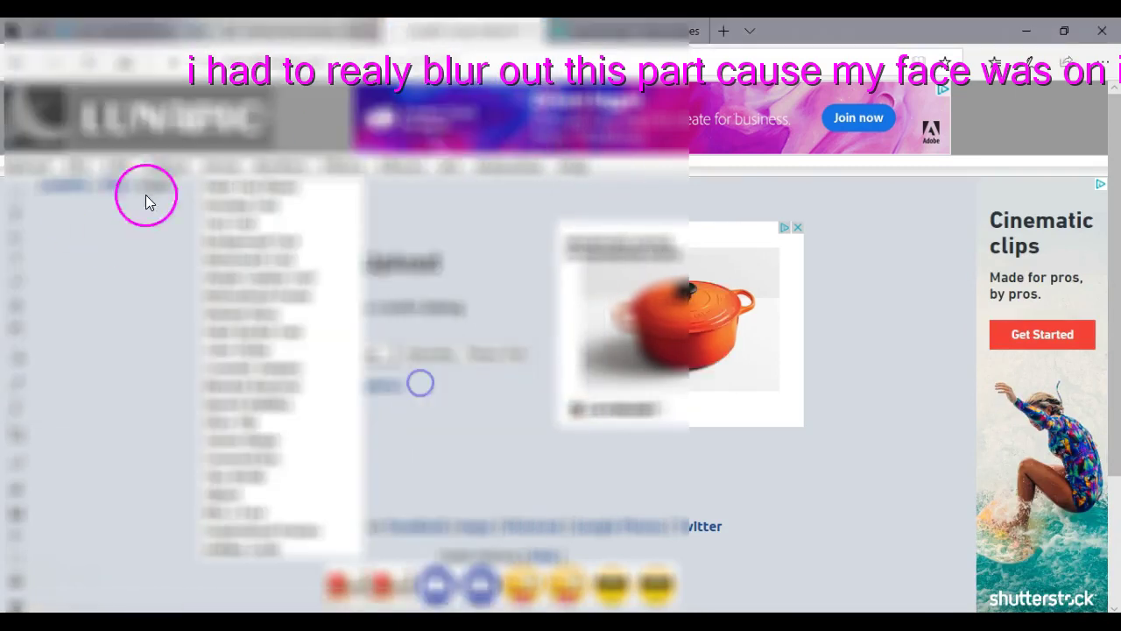
click(163, 517)
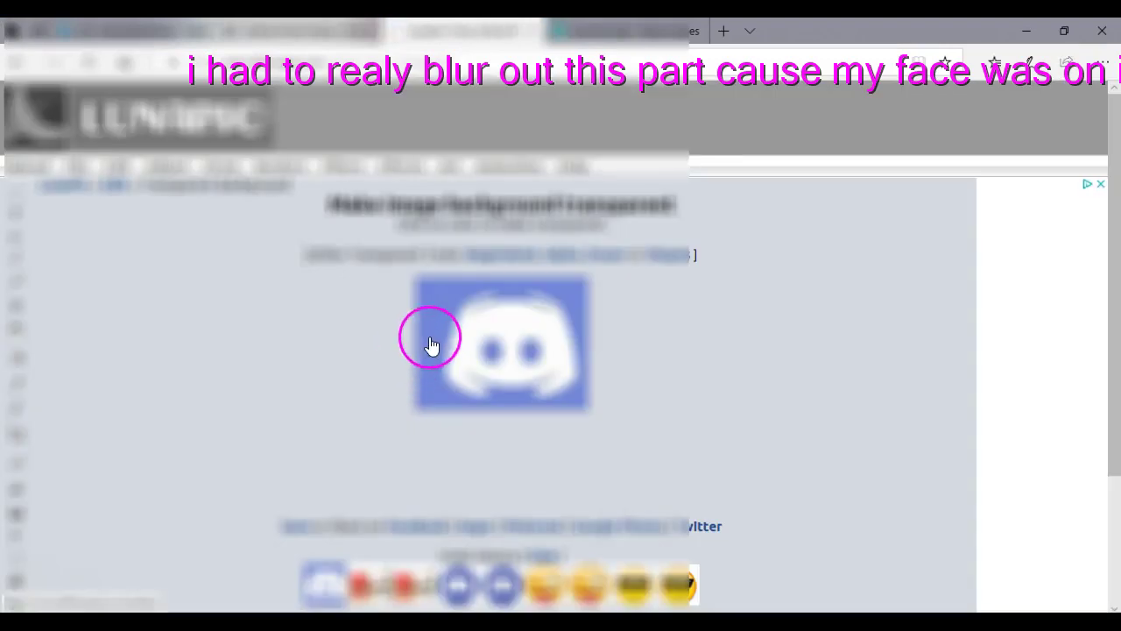
click(429, 340)
click(248, 289)
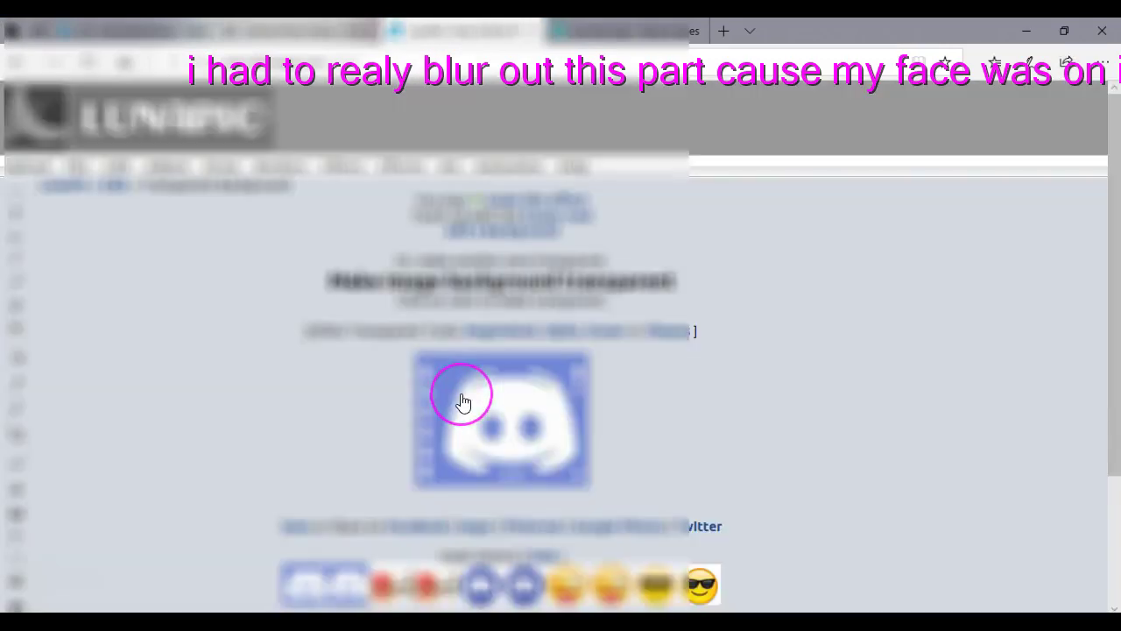
click(128, 30)
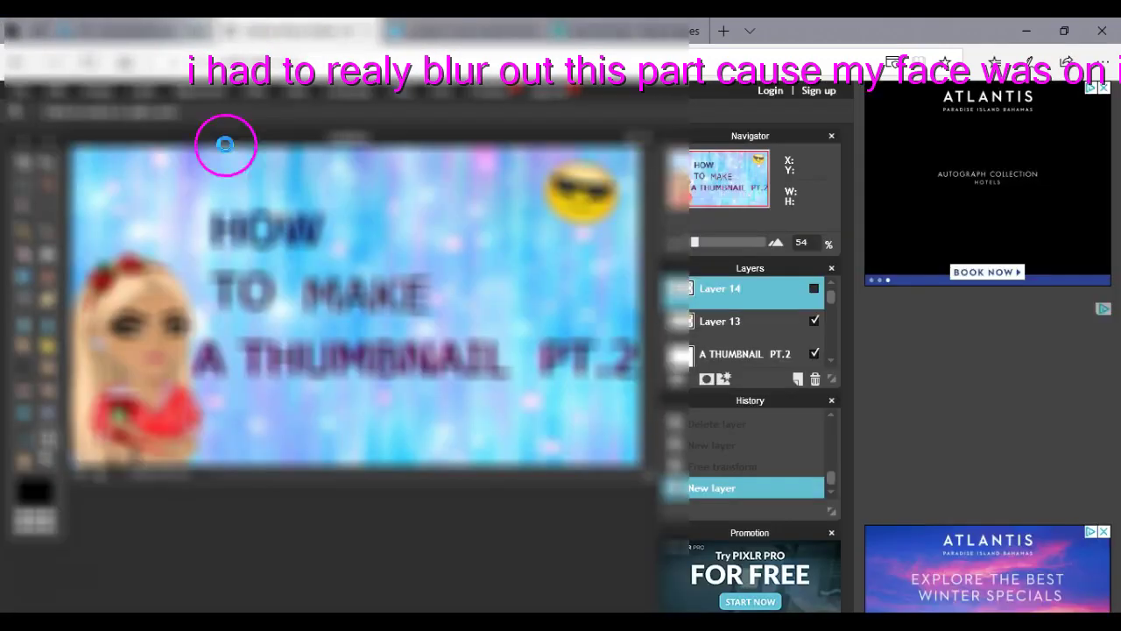
Open the blue Discord logo image from the emoji images folder onto the Pixlr canvas.
click(141, 87)
click(172, 162)
drag(542, 120, 545, 312)
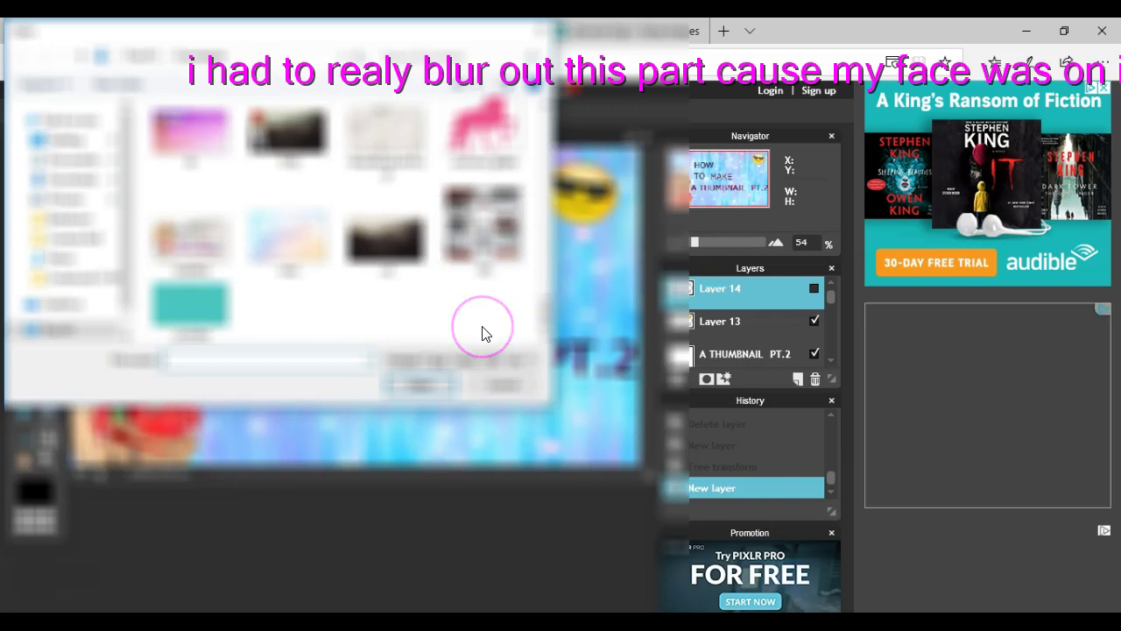
text(th)
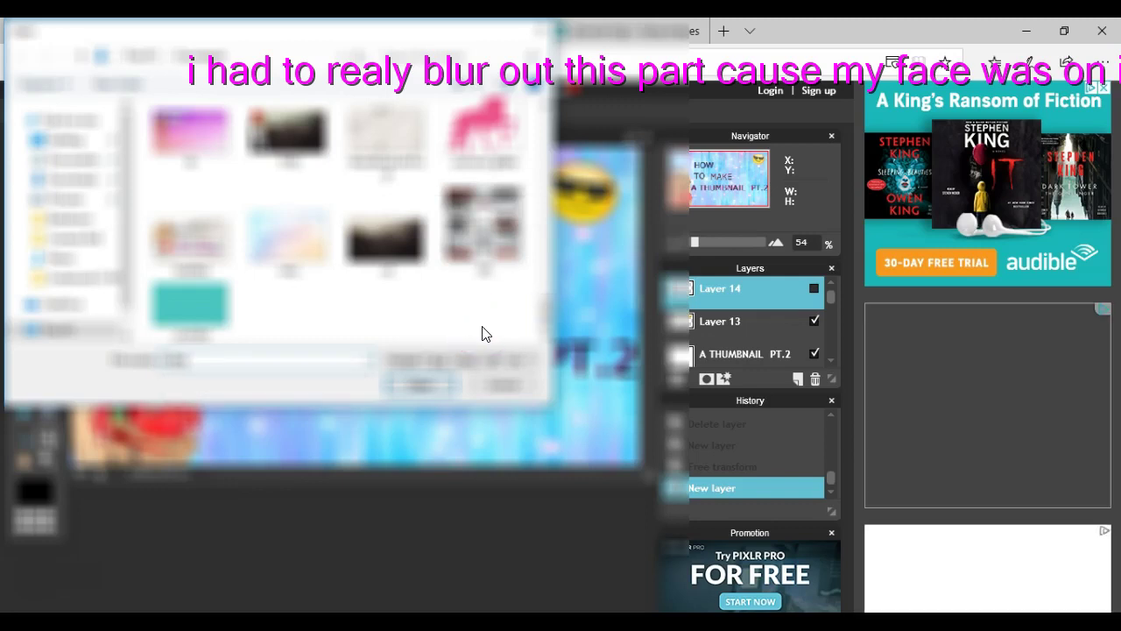
click(456, 351)
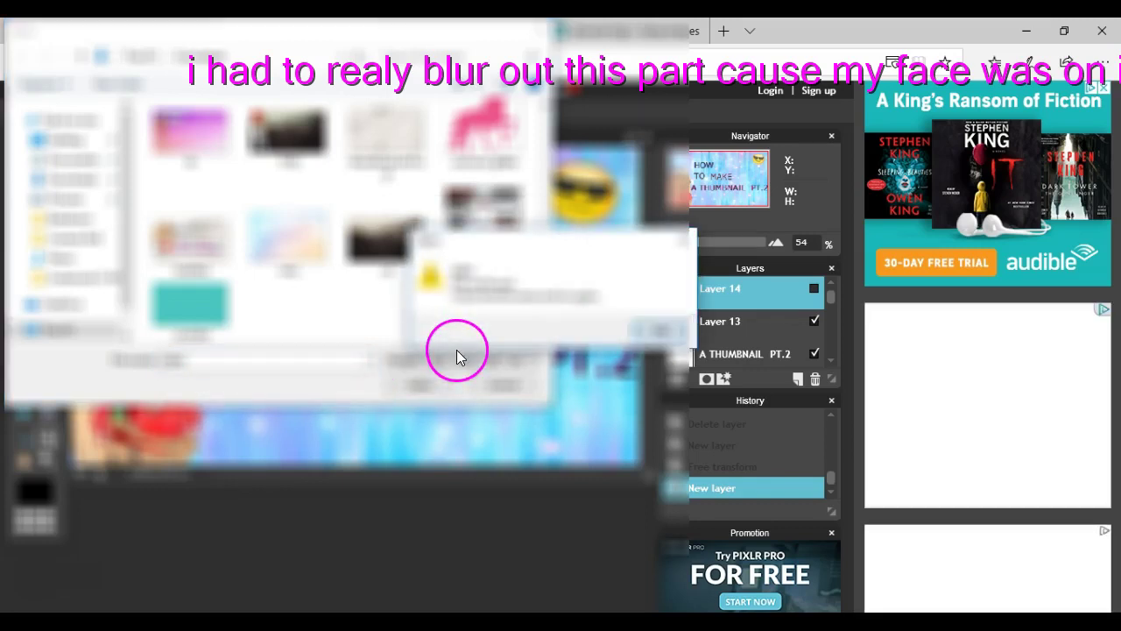
click(688, 235)
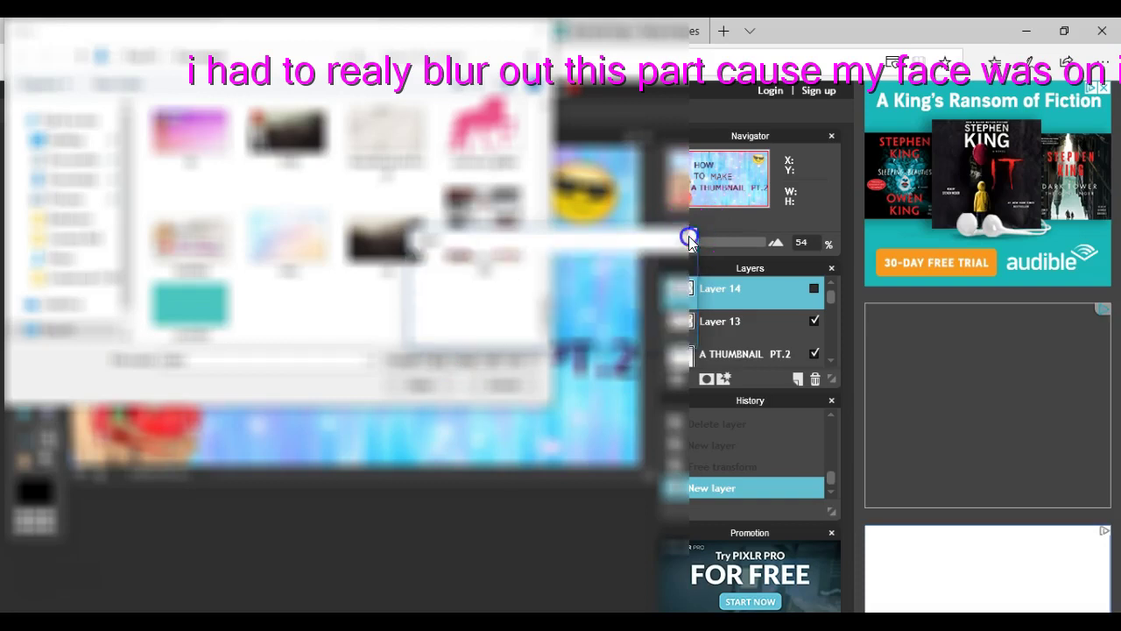
click(63, 180)
click(66, 200)
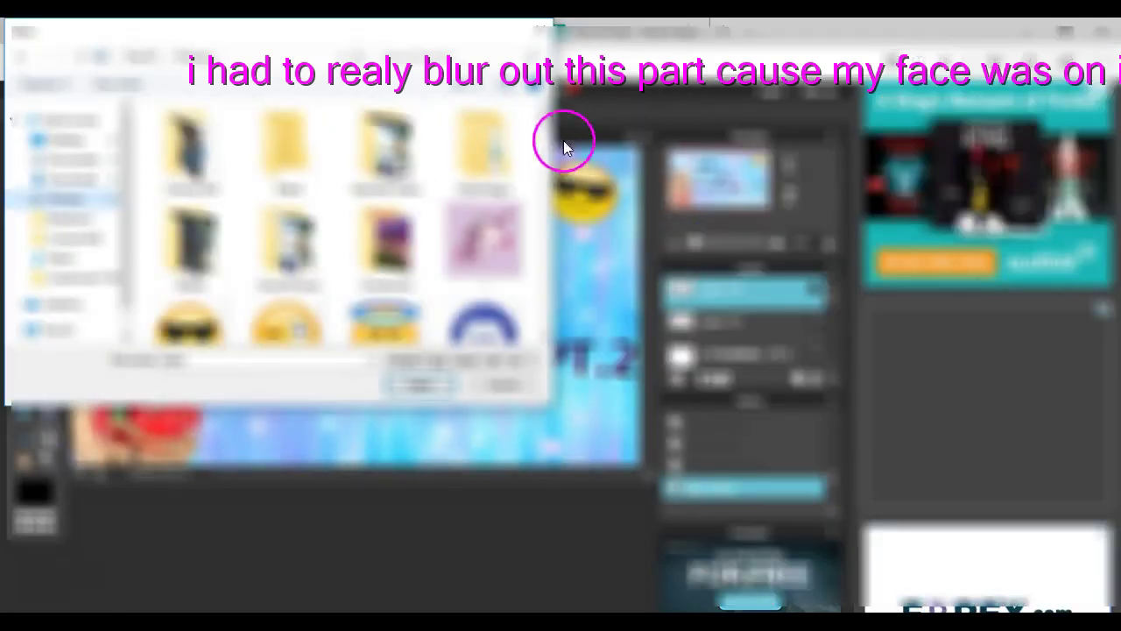
scroll(541, 123, down, 1)
click(476, 251)
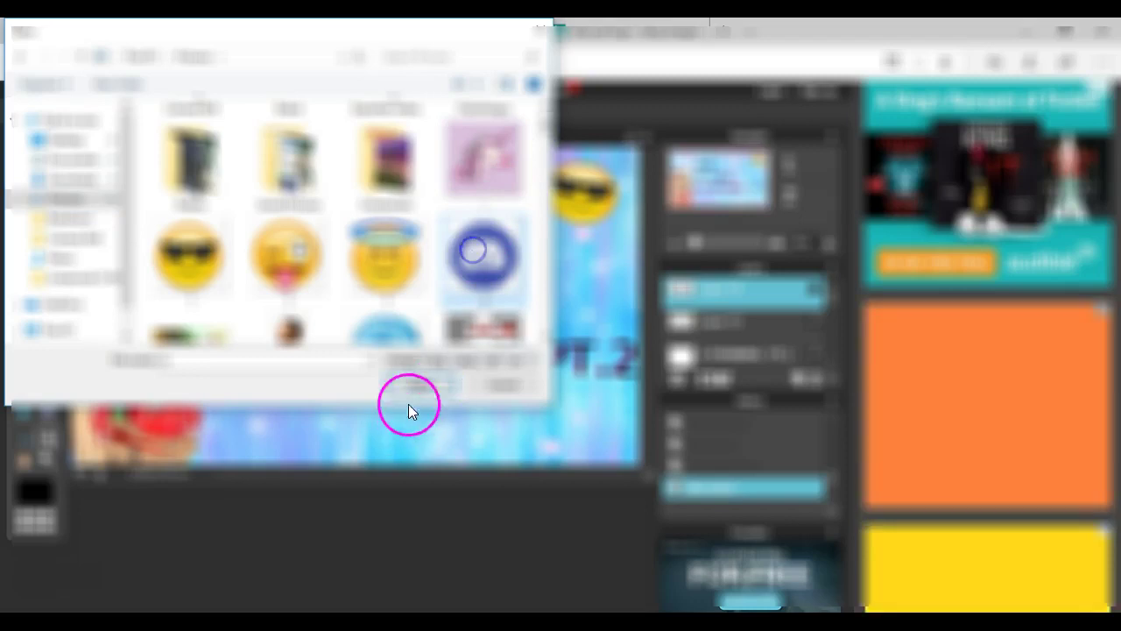
click(416, 380)
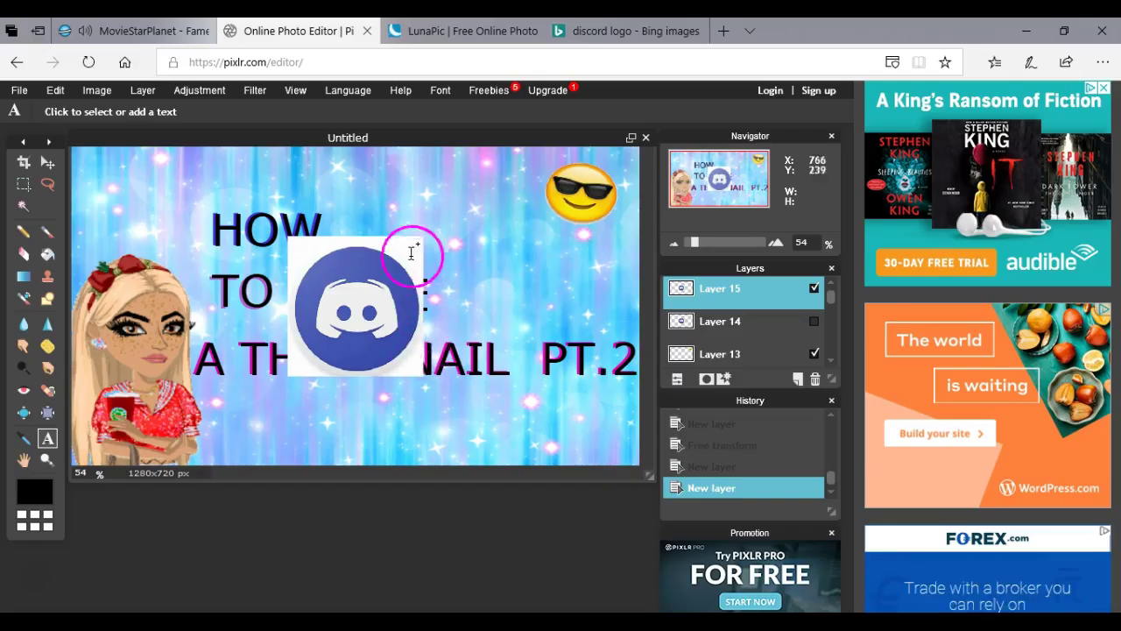
Shrink the Discord logo and move it upward with Free transform.
click(55, 90)
click(76, 216)
drag(368, 298, 412, 188)
click(47, 411)
click(369, 380)
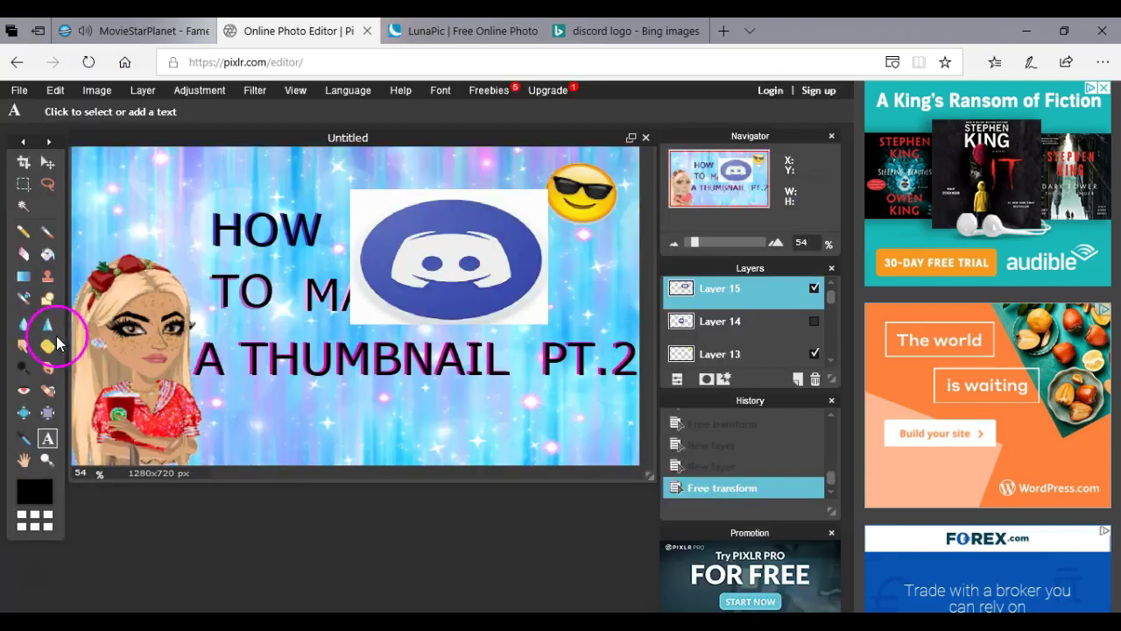
Erase the white patches around the logo and beside the emoji.
click(30, 254)
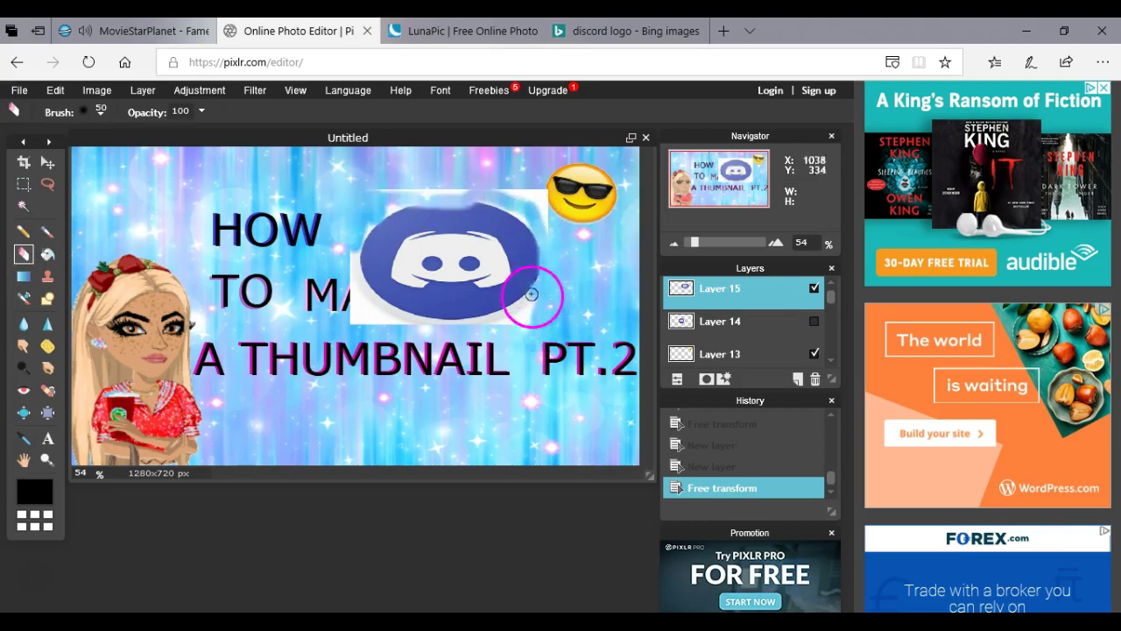
mouse_move(373, 336)
mouse_down()
mouse_move(352, 248)
mouse_move(355, 318)
mouse_move(407, 325)
mouse_move(352, 291)
mouse_move(390, 317)
mouse_move(465, 323)
mouse_up()
drag(551, 274, 519, 197)
mouse_move(382, 190)
mouse_down()
mouse_move(365, 247)
mouse_move(421, 318)
mouse_move(370, 251)
mouse_move(500, 205)
mouse_move(535, 269)
mouse_move(420, 307)
mouse_move(448, 330)
mouse_up()
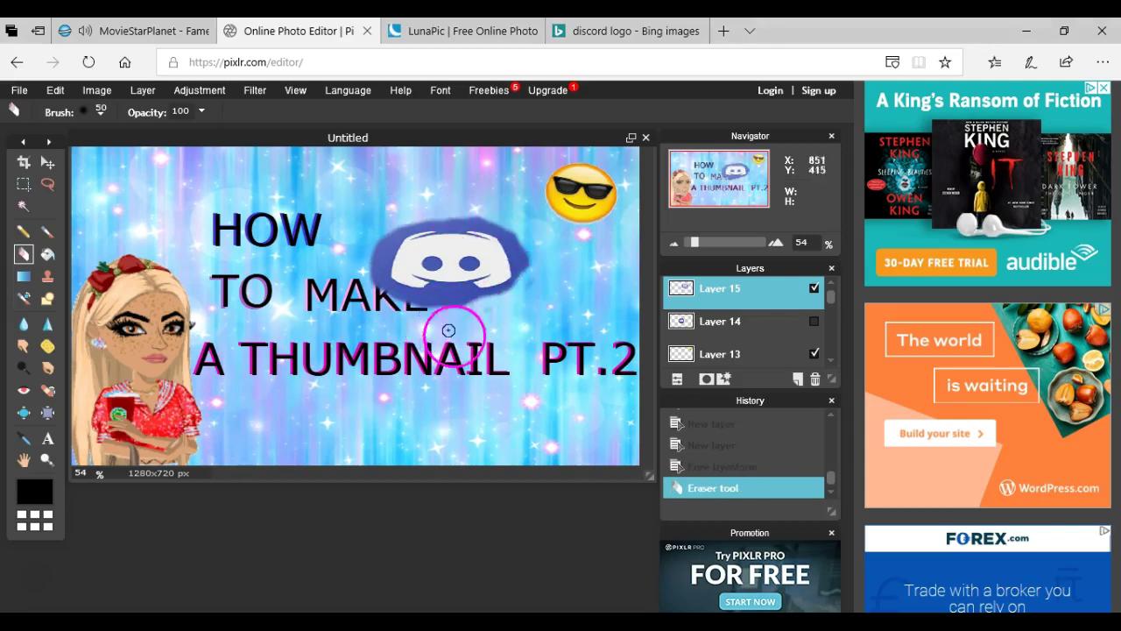
mouse_move(388, 237)
mouse_down()
mouse_move(371, 266)
mouse_move(369, 248)
mouse_move(396, 299)
mouse_move(447, 292)
mouse_move(407, 292)
mouse_move(382, 269)
mouse_move(407, 215)
mouse_move(485, 226)
mouse_move(525, 270)
mouse_move(520, 241)
mouse_move(461, 213)
mouse_move(503, 234)
mouse_move(518, 272)
mouse_move(479, 297)
mouse_move(438, 290)
mouse_move(486, 307)
mouse_move(532, 289)
mouse_move(430, 275)
mouse_up()
Scale the erased logo down, hide Layer 15, and go back to LunaPic.
click(52, 90)
click(84, 323)
drag(555, 345, 529, 323)
key(Return)
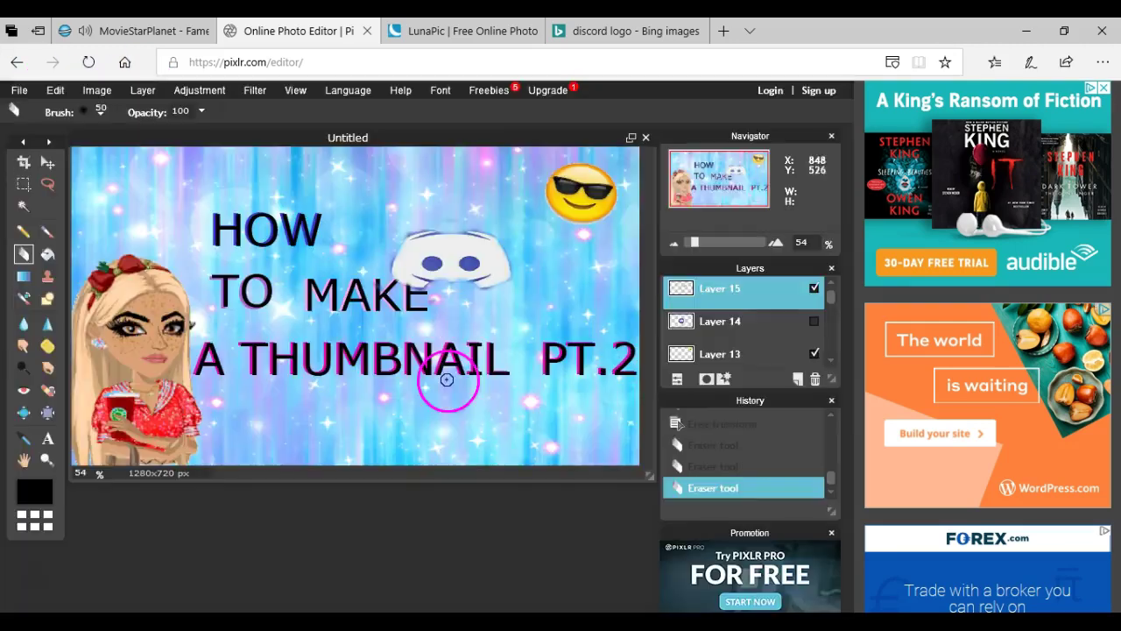
click(814, 288)
click(438, 28)
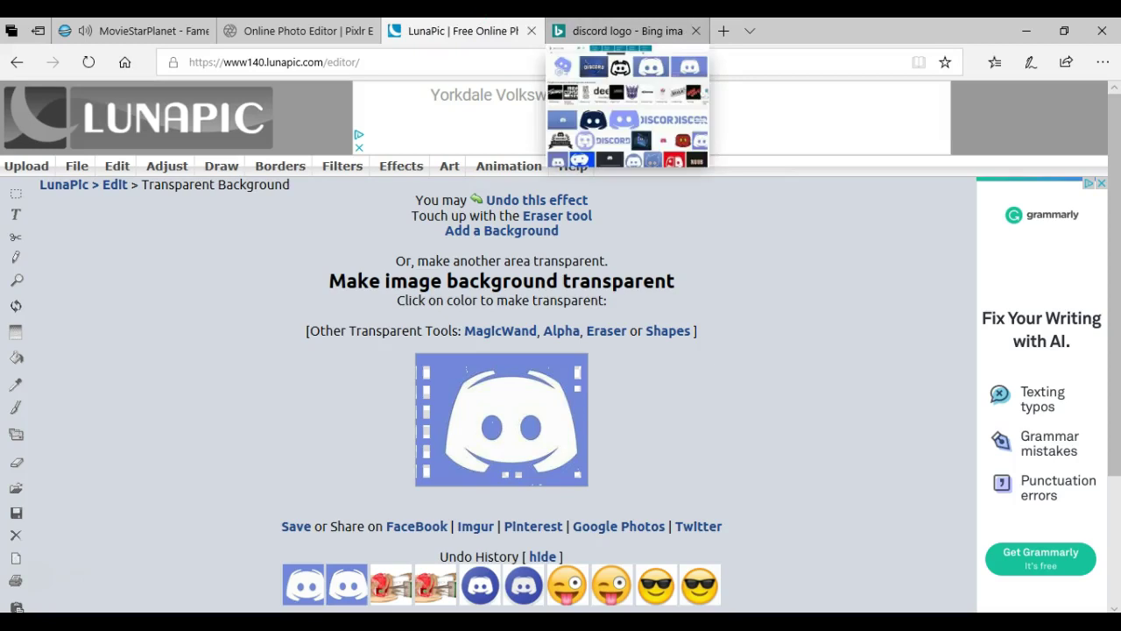
Paste the transparent Discord logo as Layer 16 at the top, left of the sunglasses emoji.
click(298, 31)
key(ctrl+v)
drag(523, 326, 512, 279)
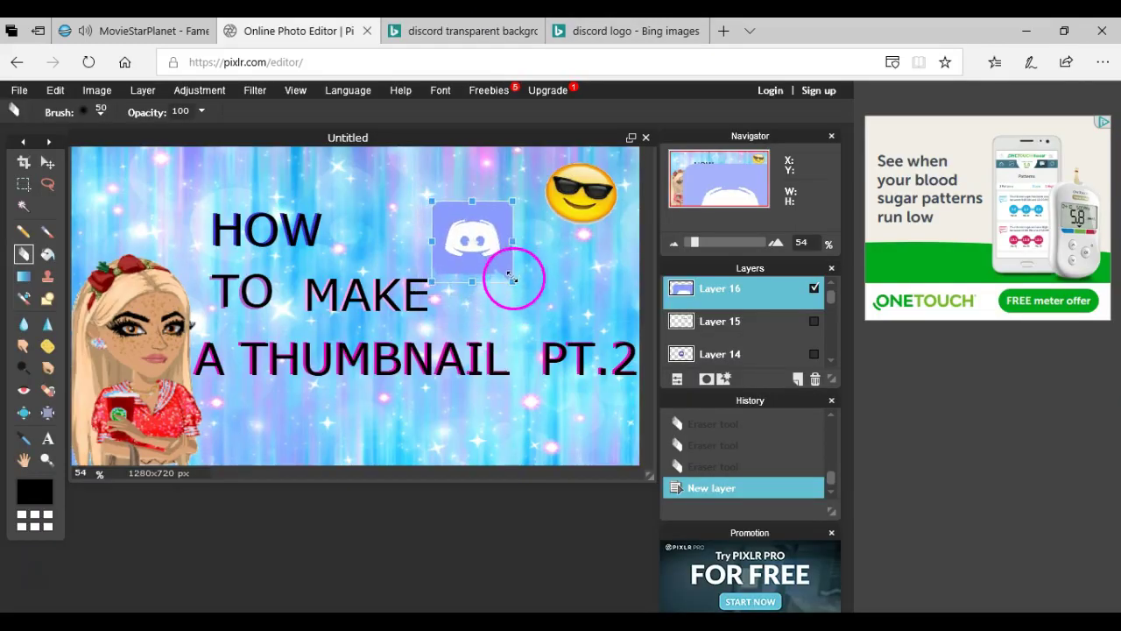
drag(456, 241, 450, 182)
click(47, 438)
click(374, 383)
click(48, 438)
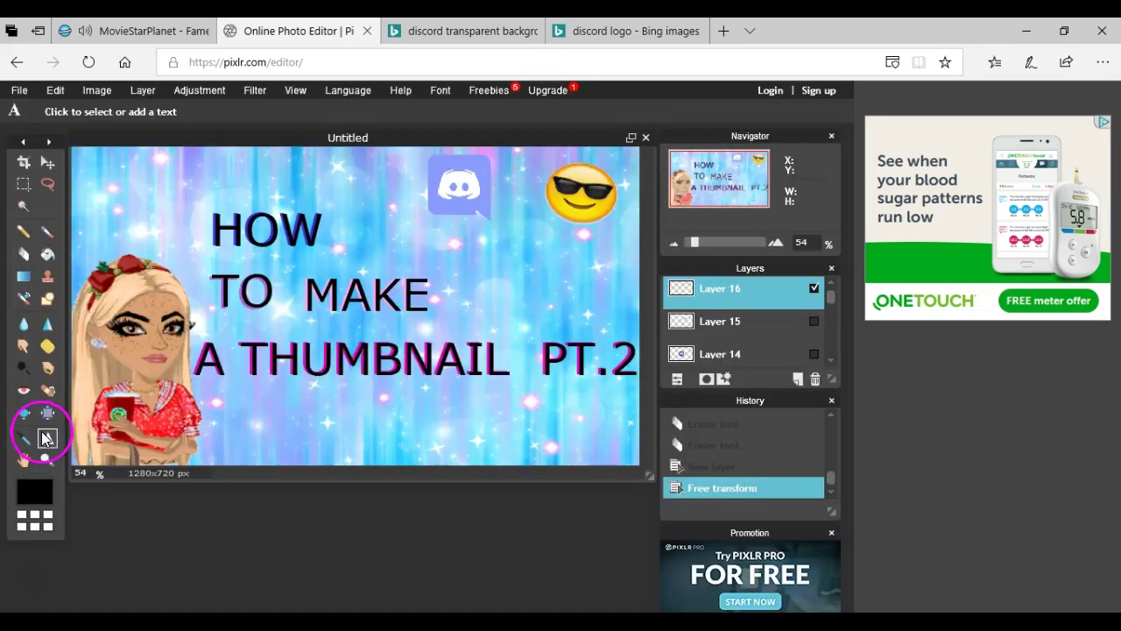
click(448, 215)
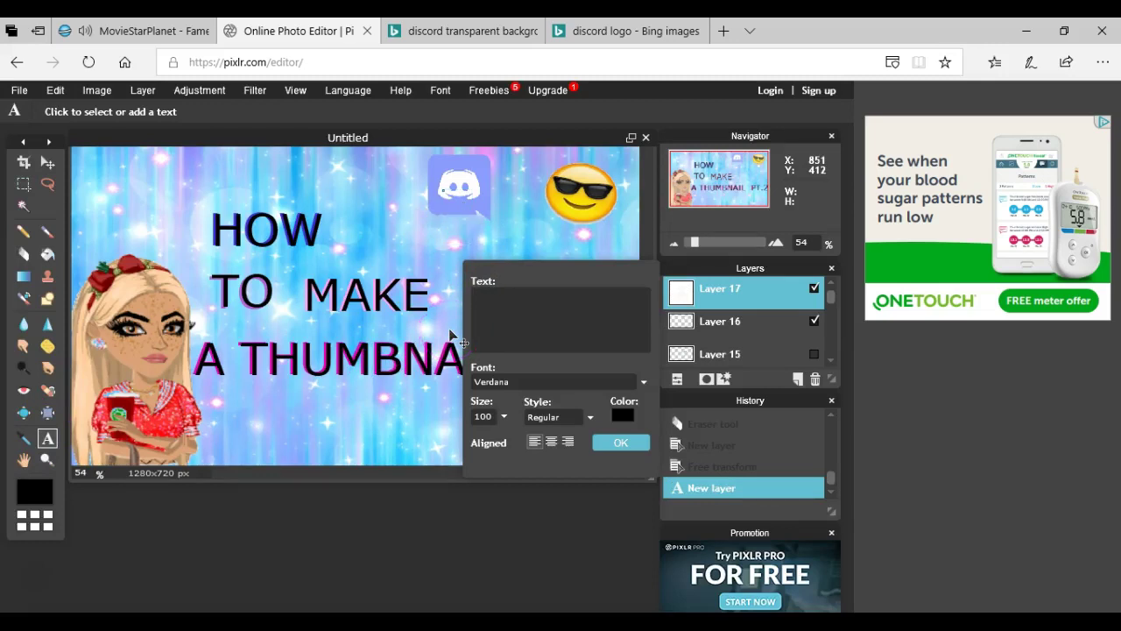
Add a pink ^ caret text beneath the Discord logo.
click(621, 415)
drag(263, 283, 261, 228)
click(343, 237)
click(610, 453)
click(624, 445)
Add blue size-30 'LINK IN DESCRIPTION' text and place it under the Discord logo.
click(270, 419)
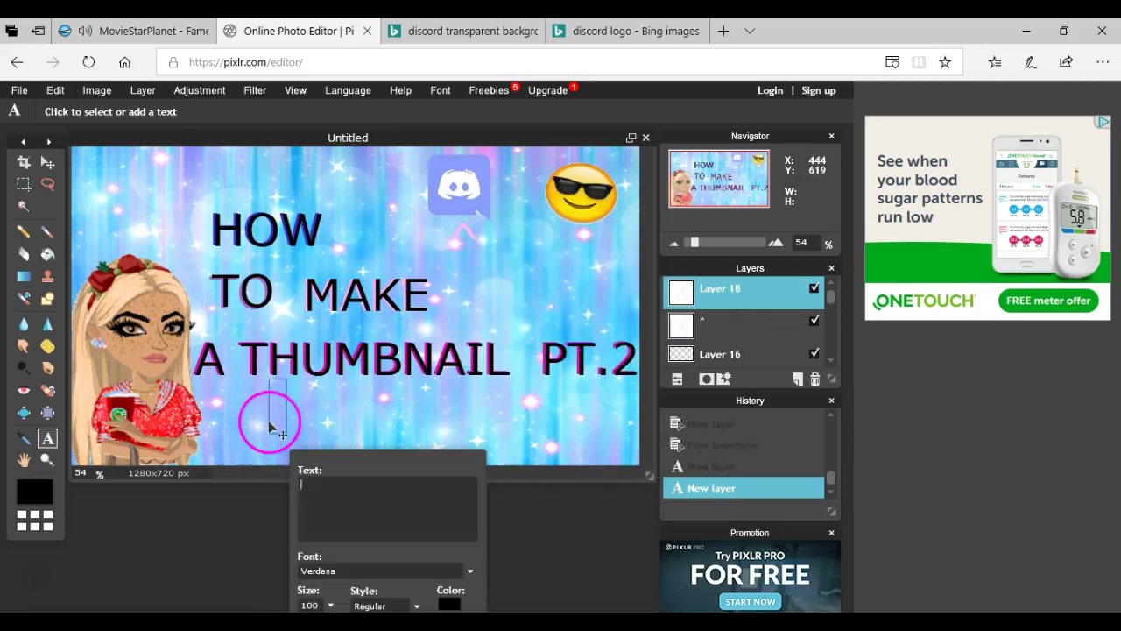
text(L)
double_click(309, 605)
text(5)
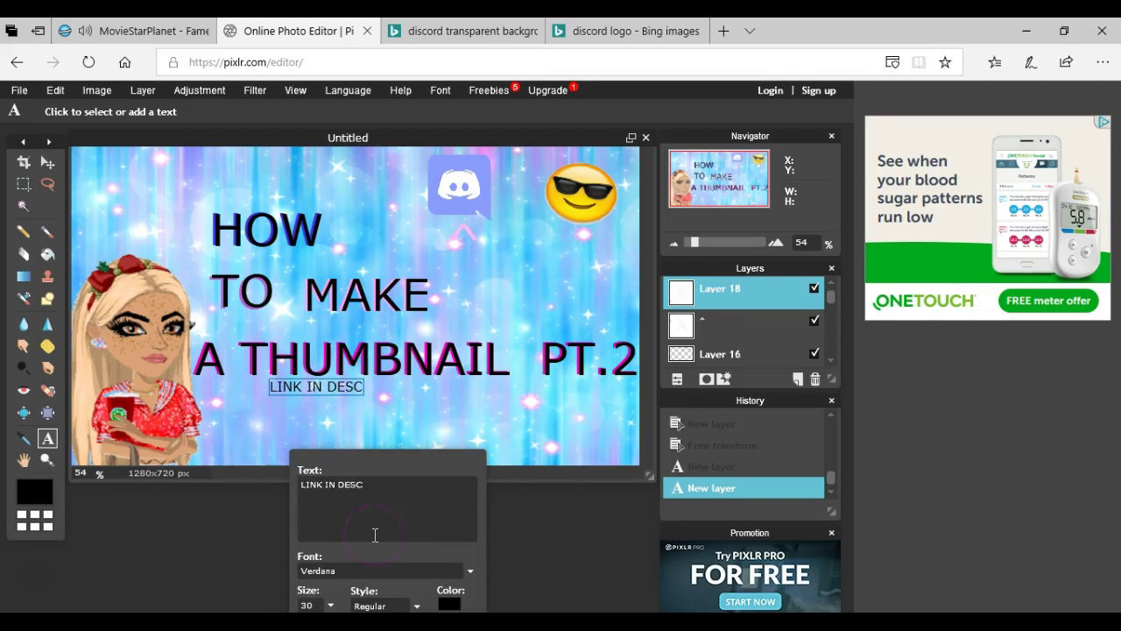
click(448, 604)
click(268, 220)
click(325, 280)
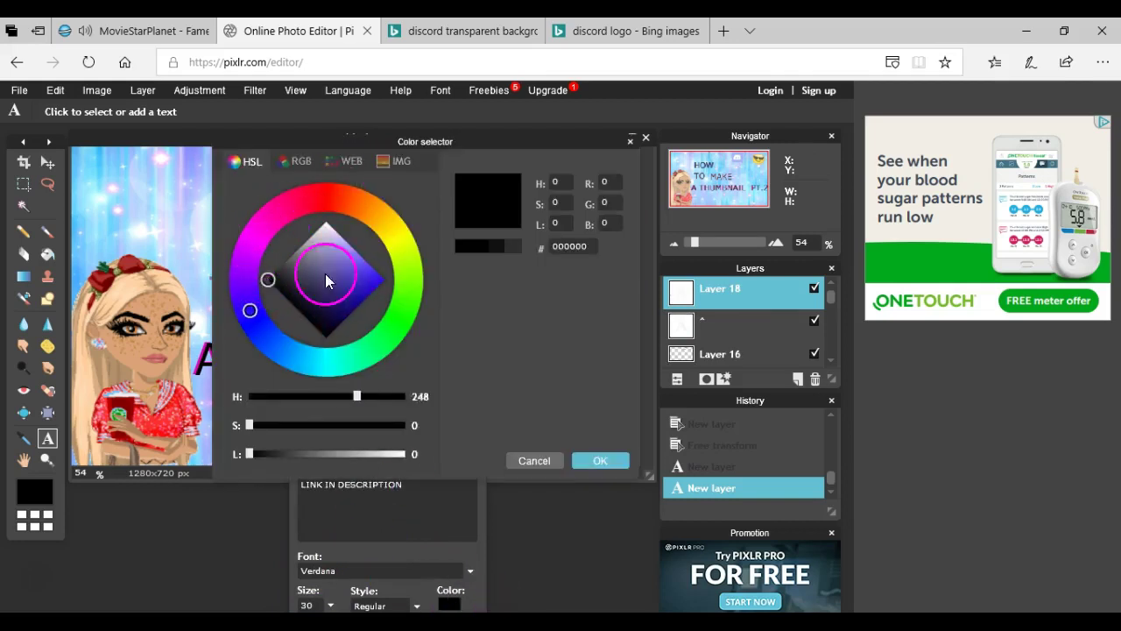
click(598, 461)
drag(429, 412, 516, 257)
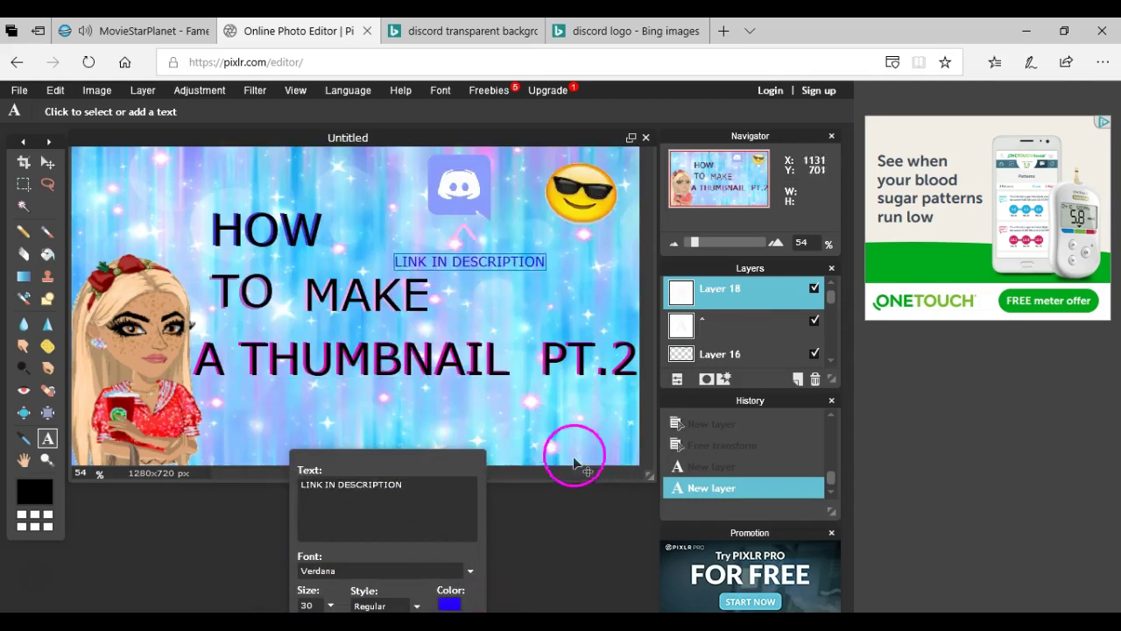
click(487, 504)
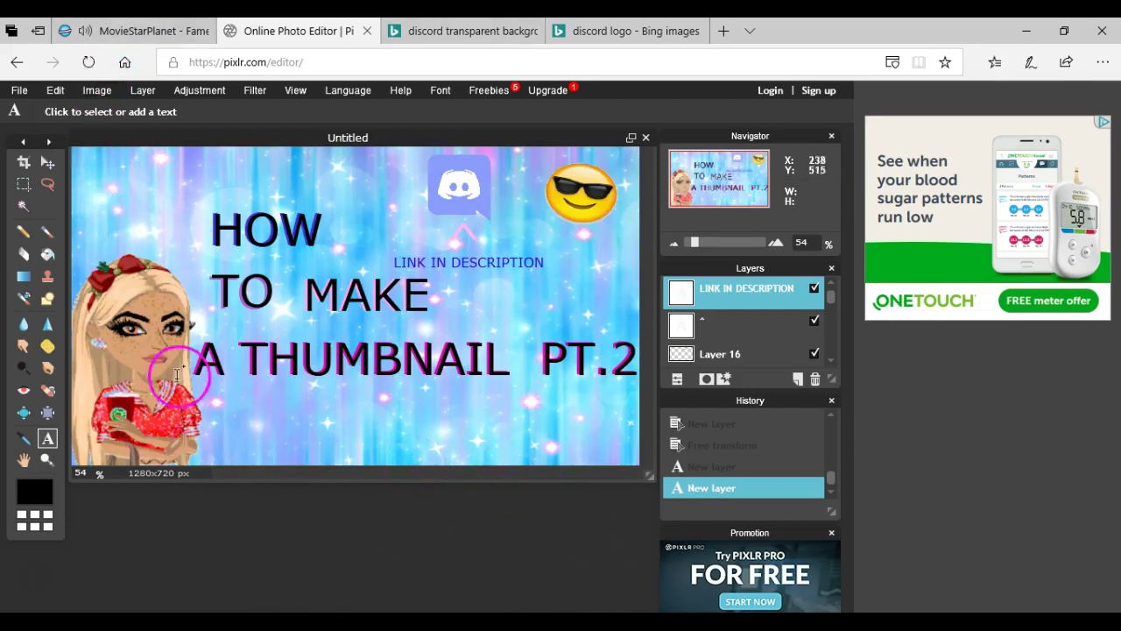
click(613, 31)
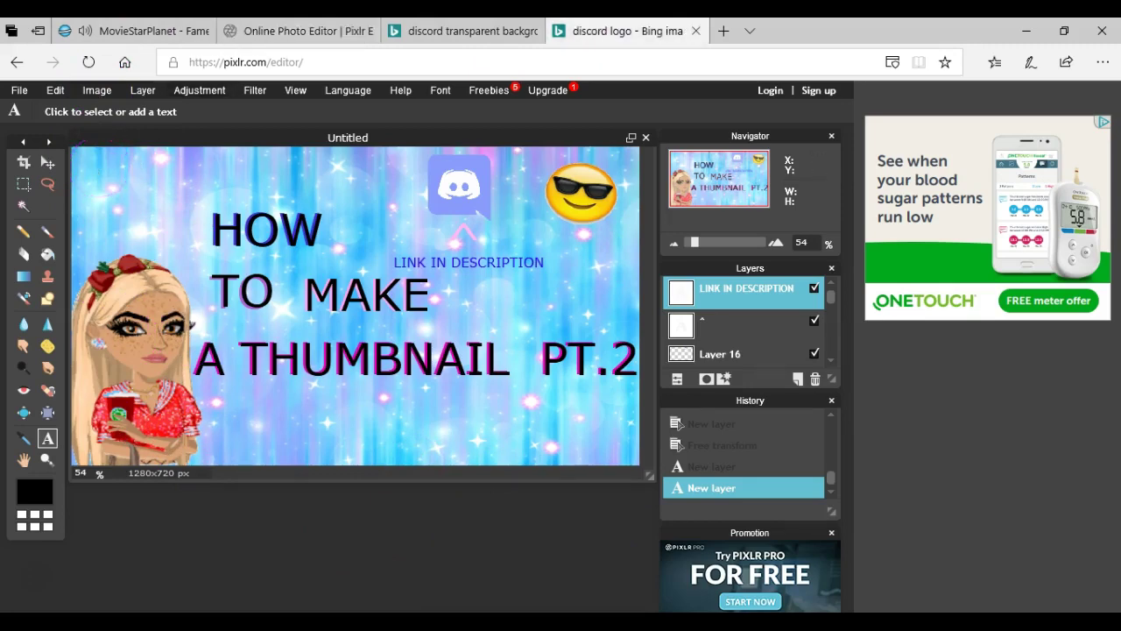
Search Bing Images for 'SUBSCRIVE WITH MOUSE' and view a subscribe button image.
click(563, 55)
key(BackSpace)
text(SUBSCRIVE WITH MOUSE)
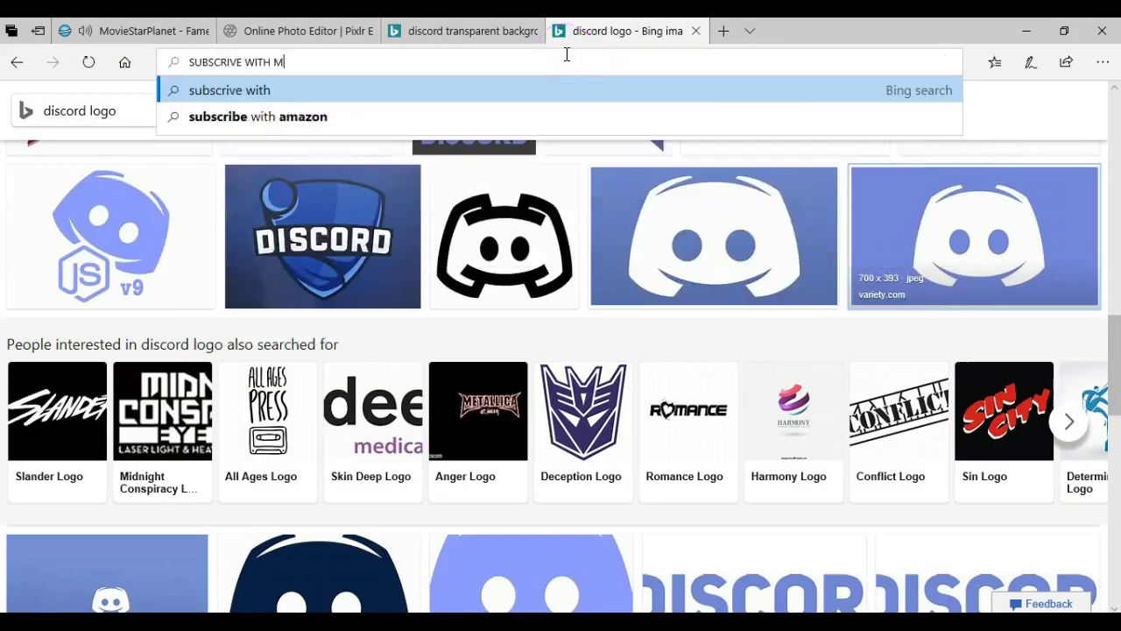
key(Return)
click(149, 162)
scroll(262, 316, down, 5)
scroll(300, 250, up, 5)
click(263, 113)
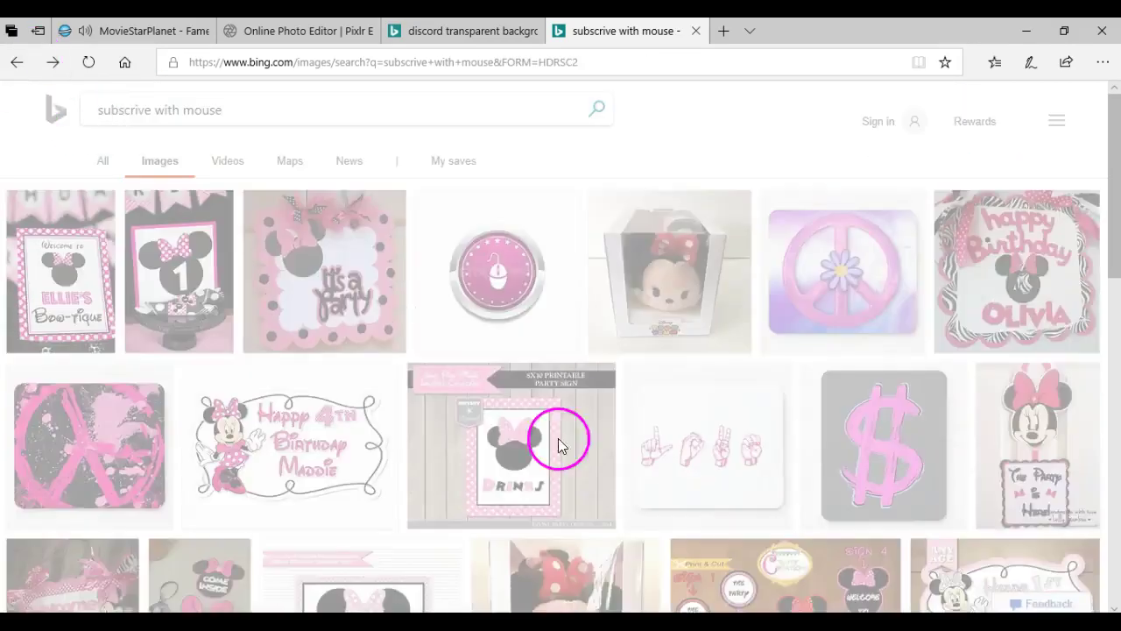
click(427, 346)
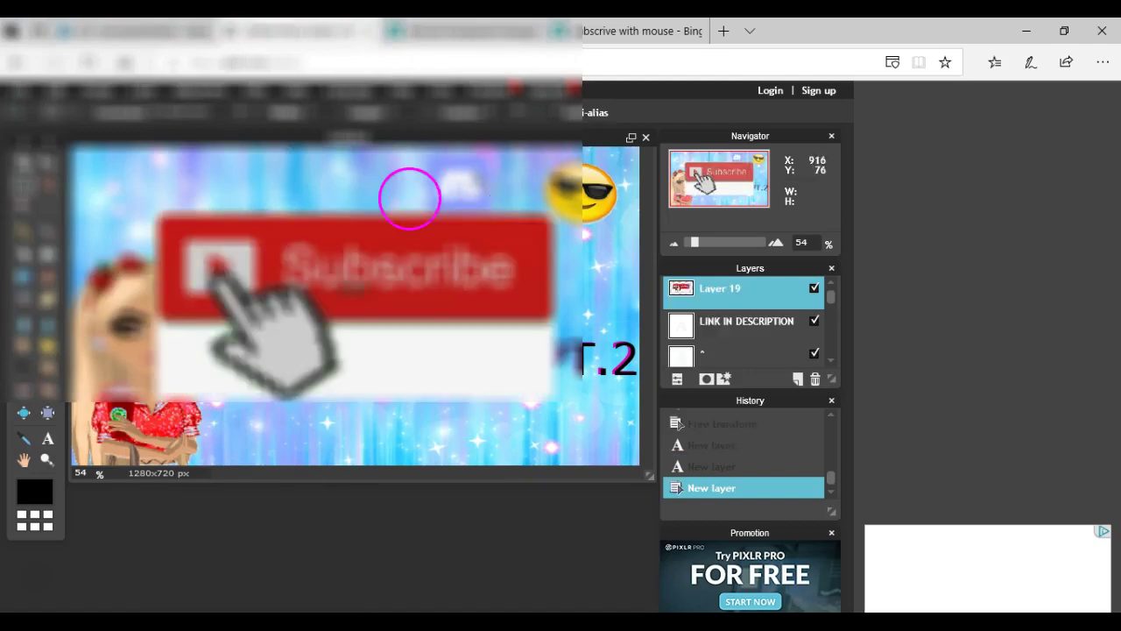
Close Pixlr's image-layer file browser and open LunaPic in a new tab.
click(626, 30)
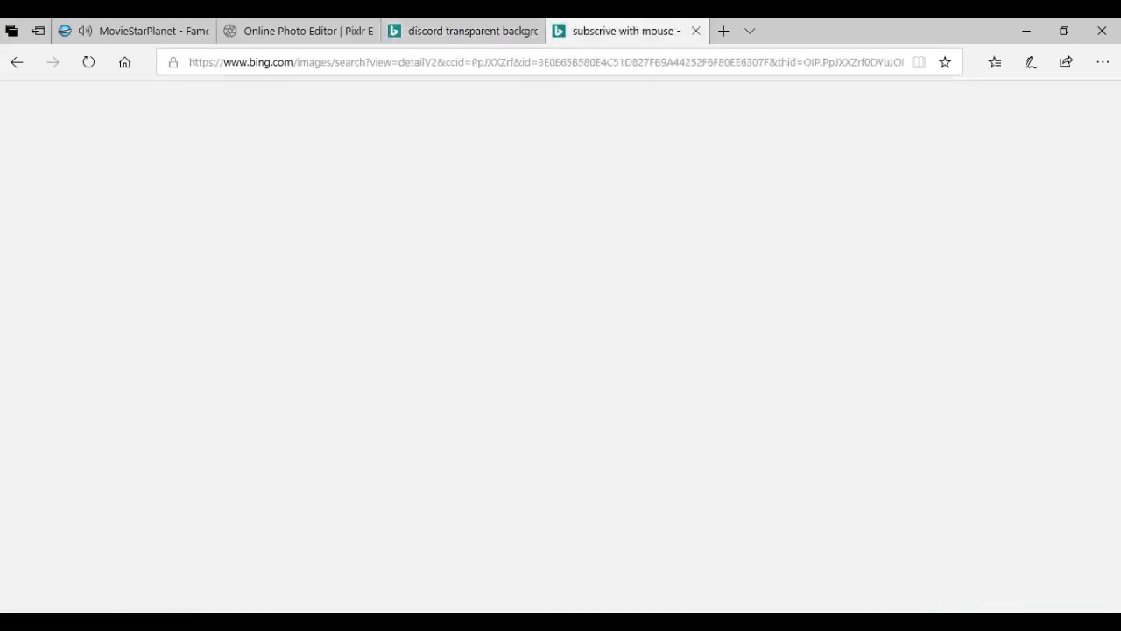
click(16, 61)
scroll(376, 213, down, 10)
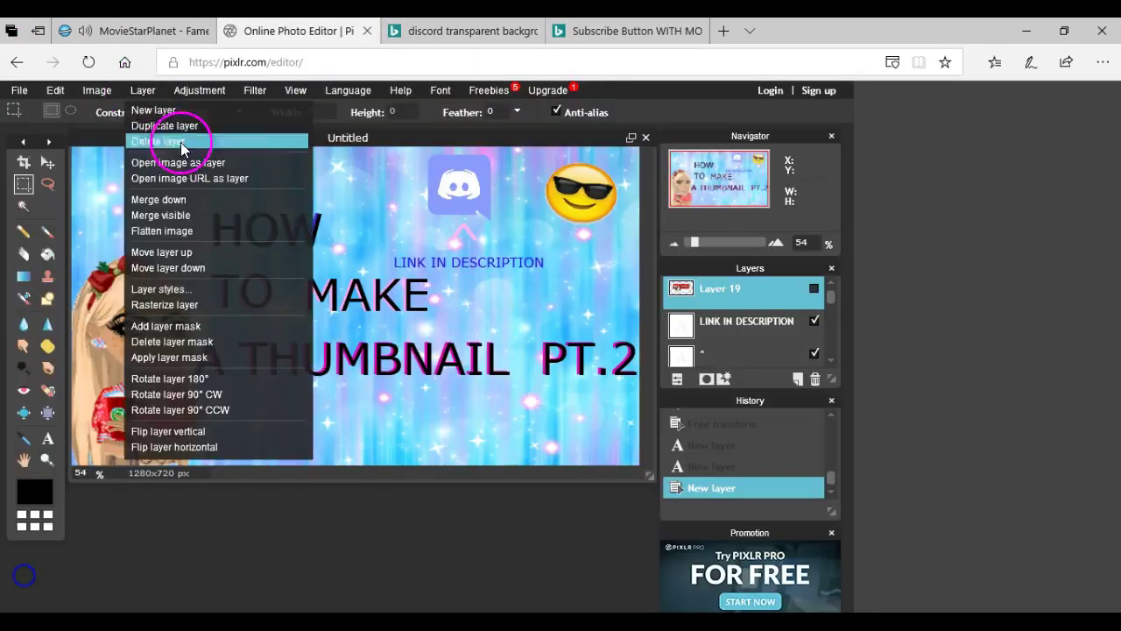
click(187, 143)
double_click(225, 163)
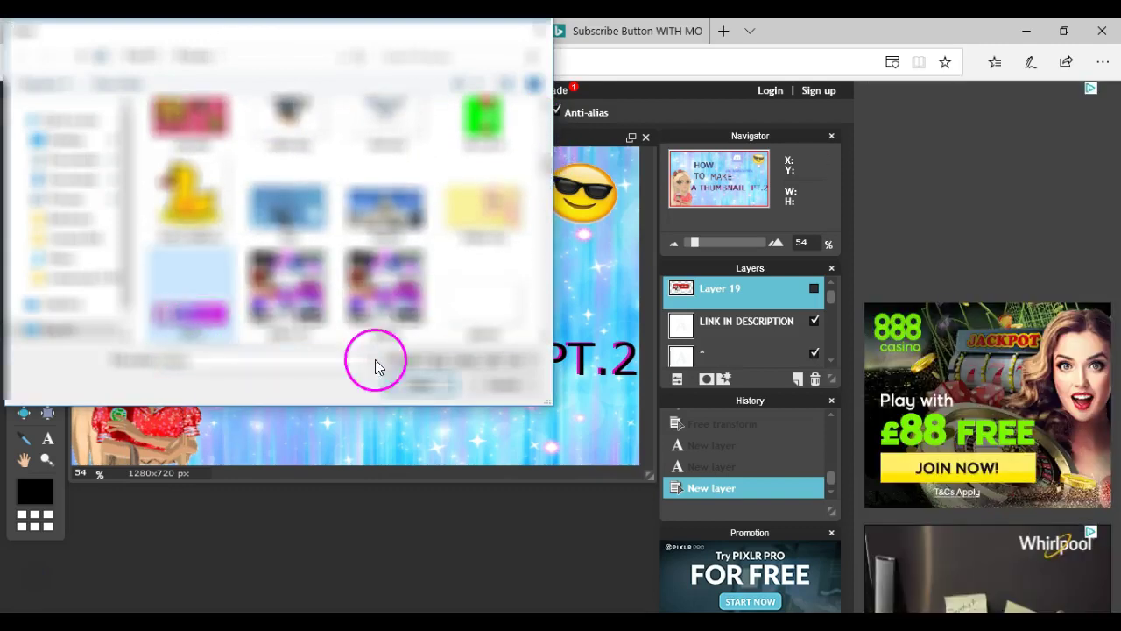
click(420, 384)
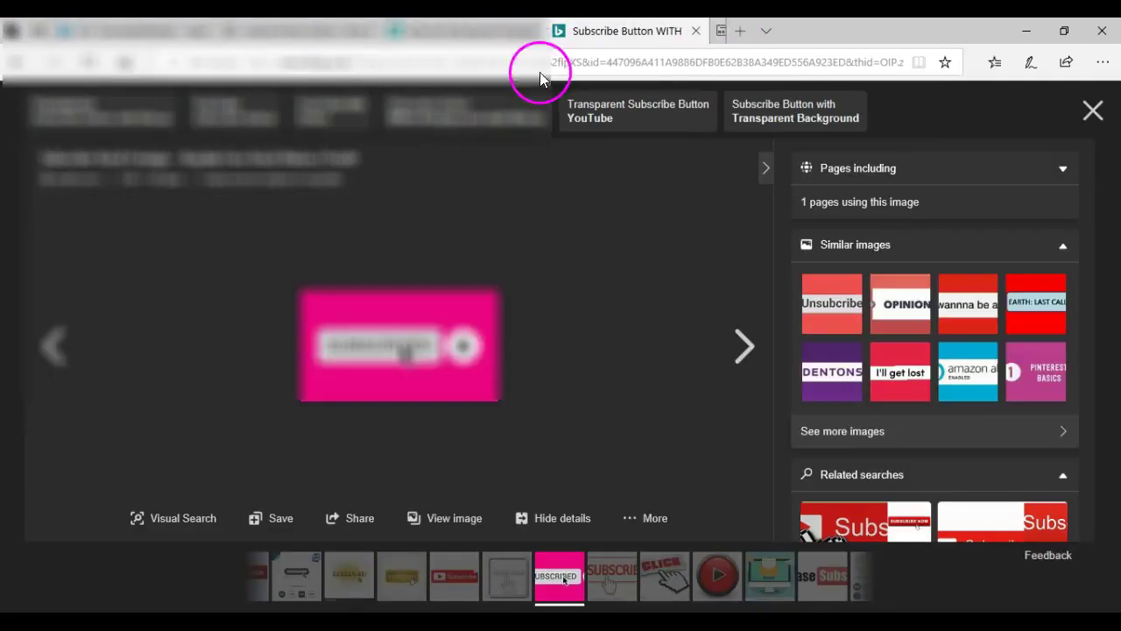
key(ctrl+t)
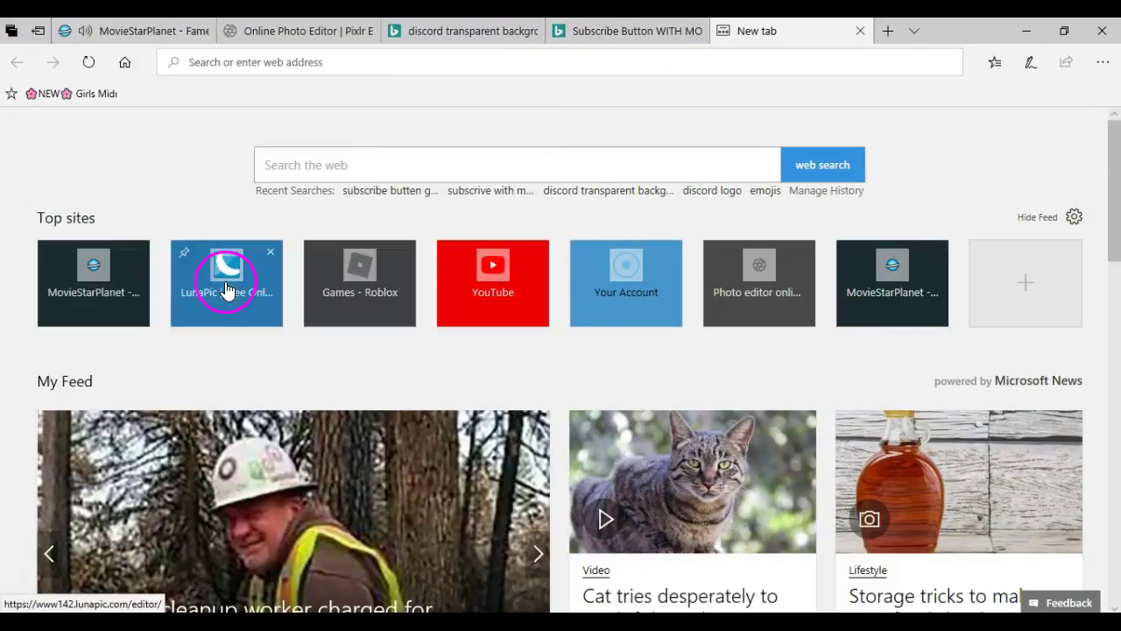
click(226, 289)
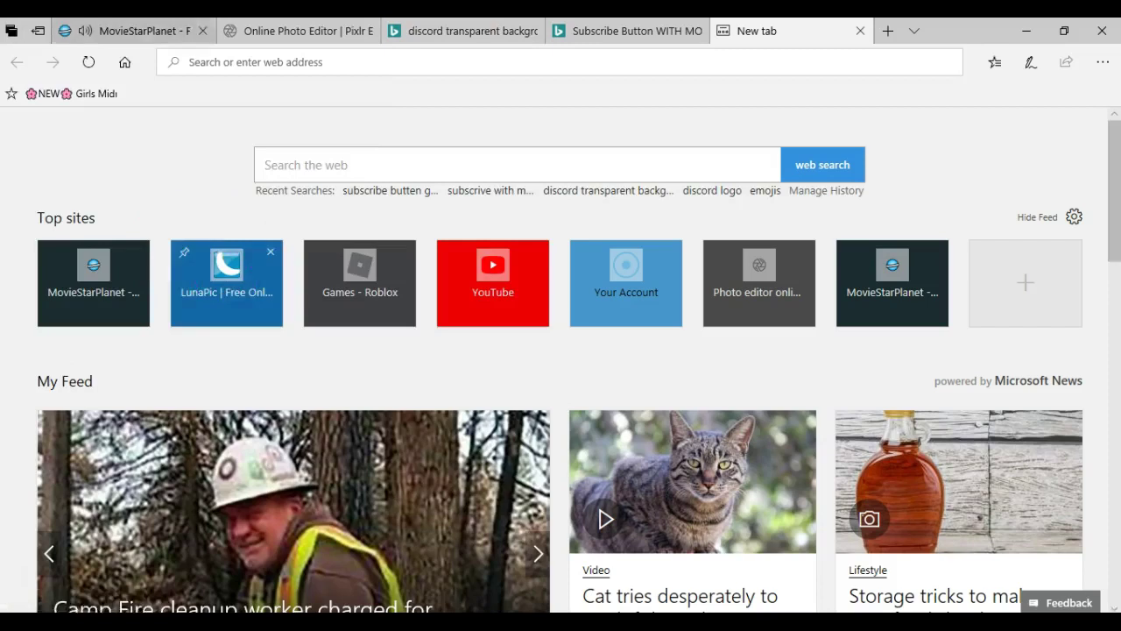
Open a private MovieStarPlanet chat and type 'Hiii'.
click(135, 31)
click(337, 567)
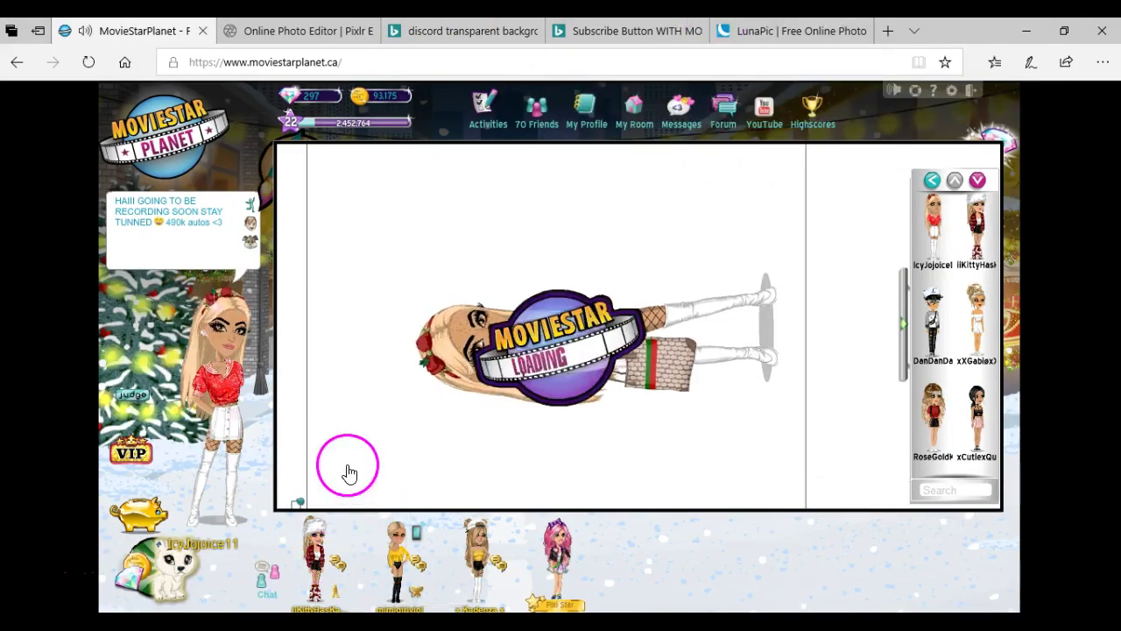
click(309, 481)
text(Hiii)
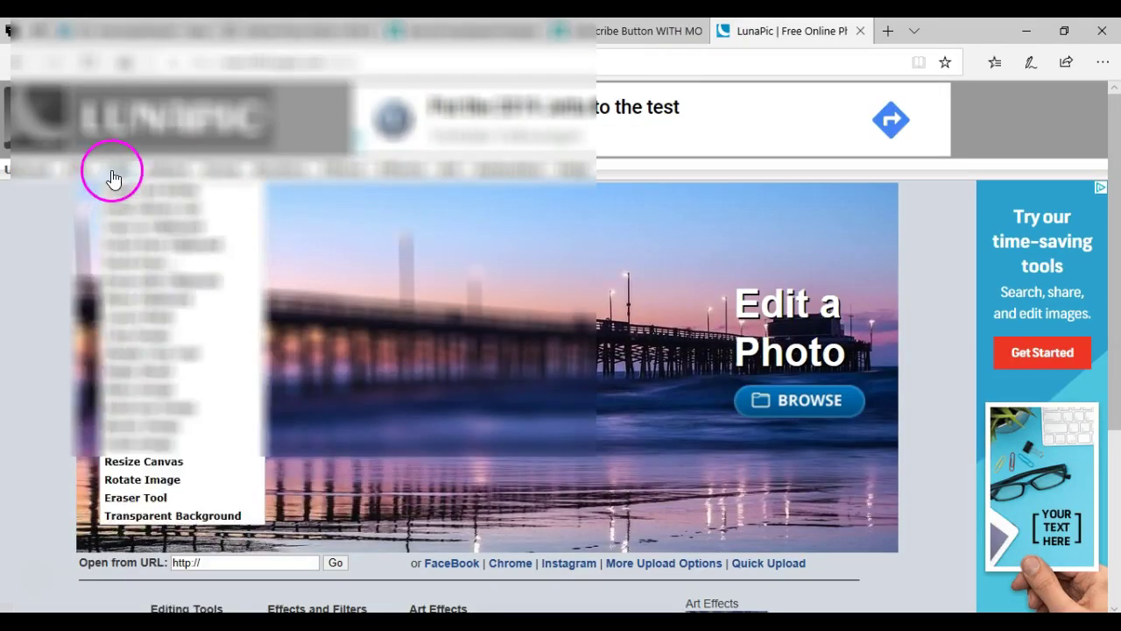
Apply LunaPic's Transparent Background to the Subscribe image with threshold 3.
click(12, 170)
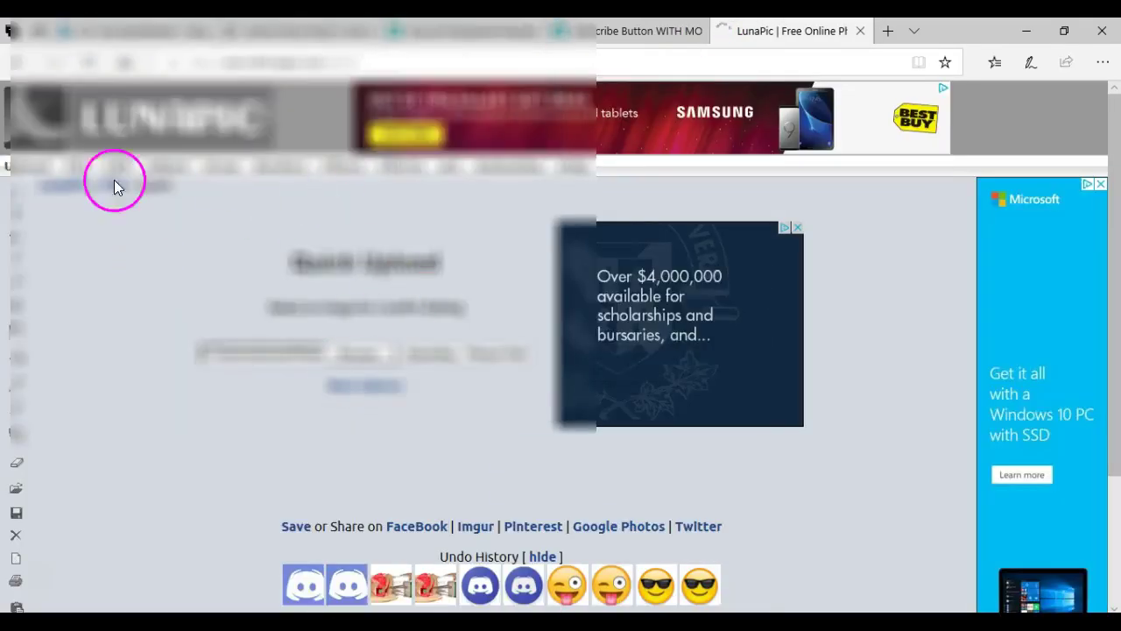
mouse_move(114, 180)
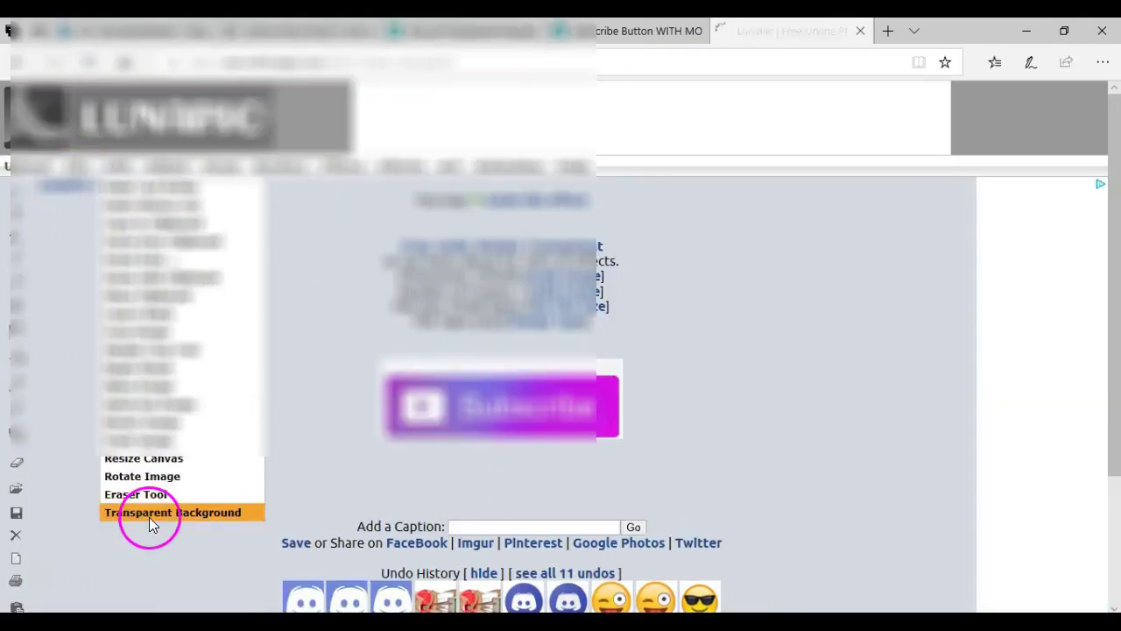
click(149, 513)
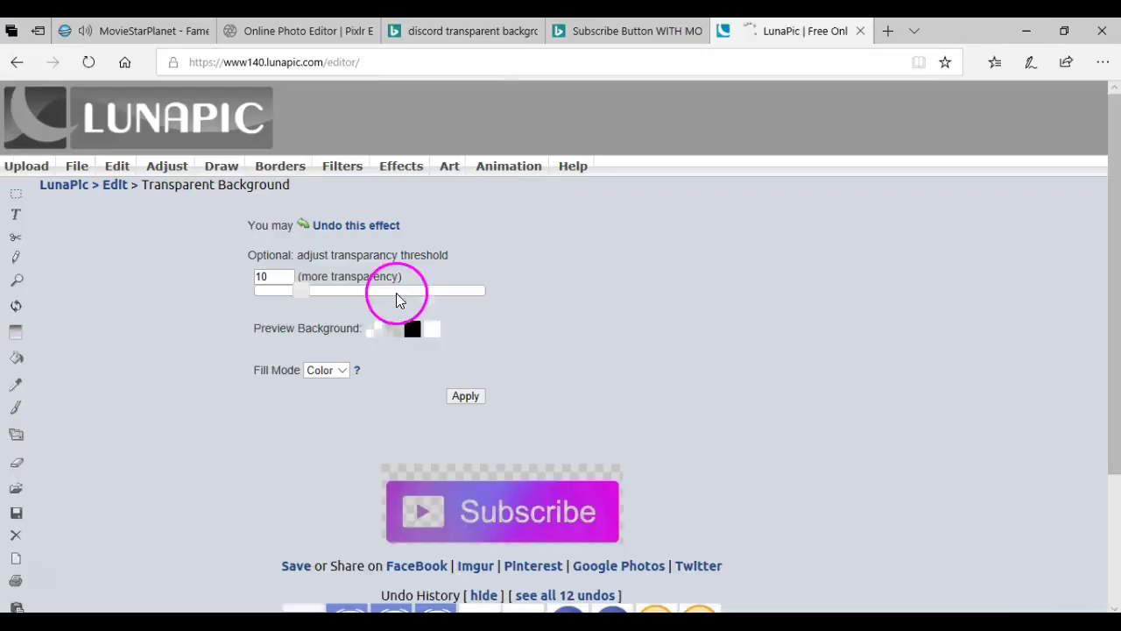
drag(283, 292, 267, 290)
click(465, 395)
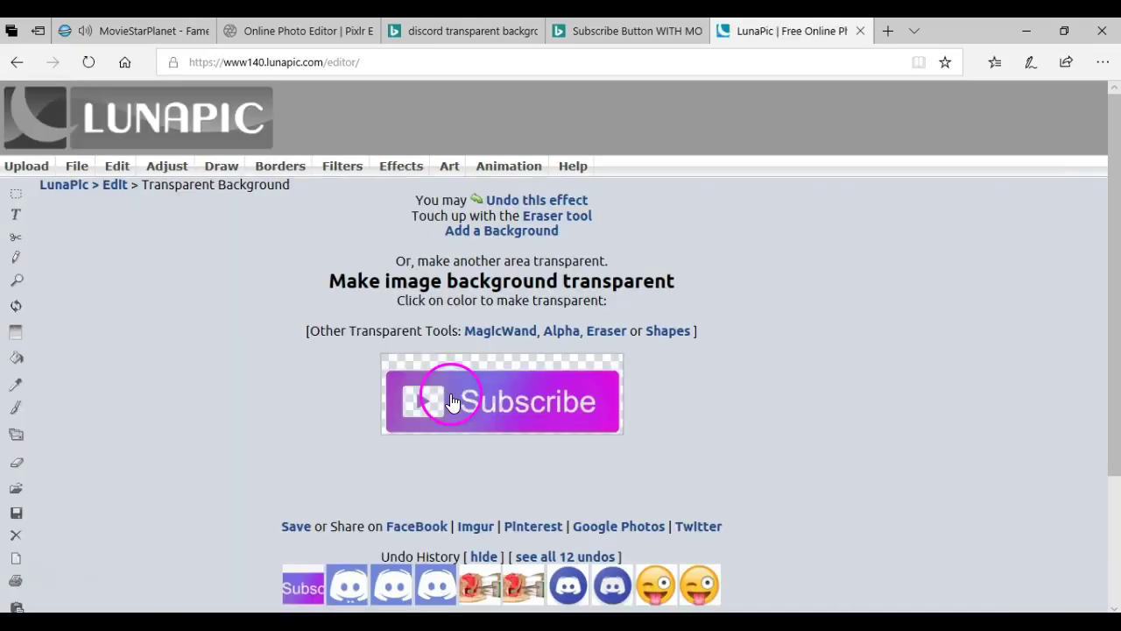
Save and download the transparent Subscribe image as a PNG.
click(296, 527)
click(768, 583)
click(933, 597)
click(297, 526)
click(750, 585)
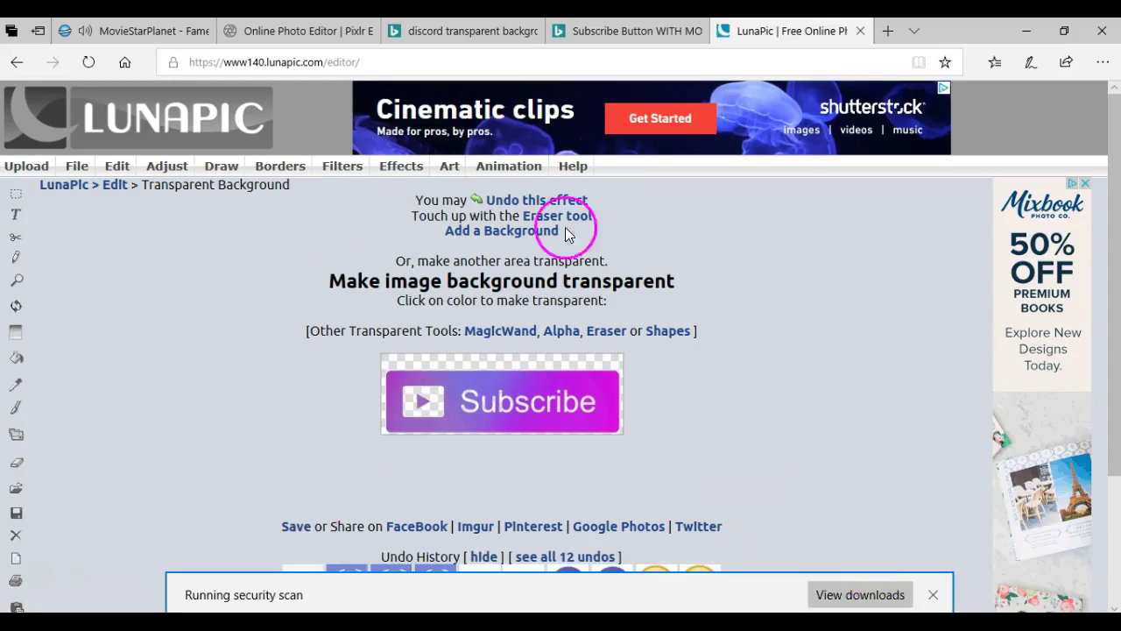
key(ctrl+2)
click(135, 30)
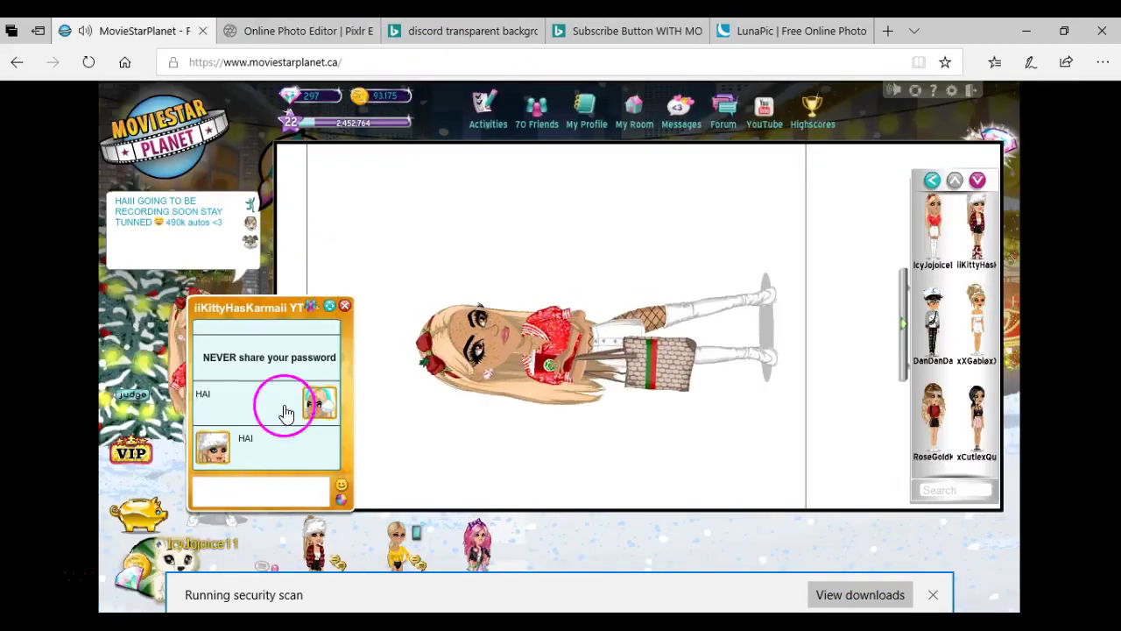
Send 'WASSAP' in the chat, then begin opening an image as a Pixlr layer.
text(WASSAP)
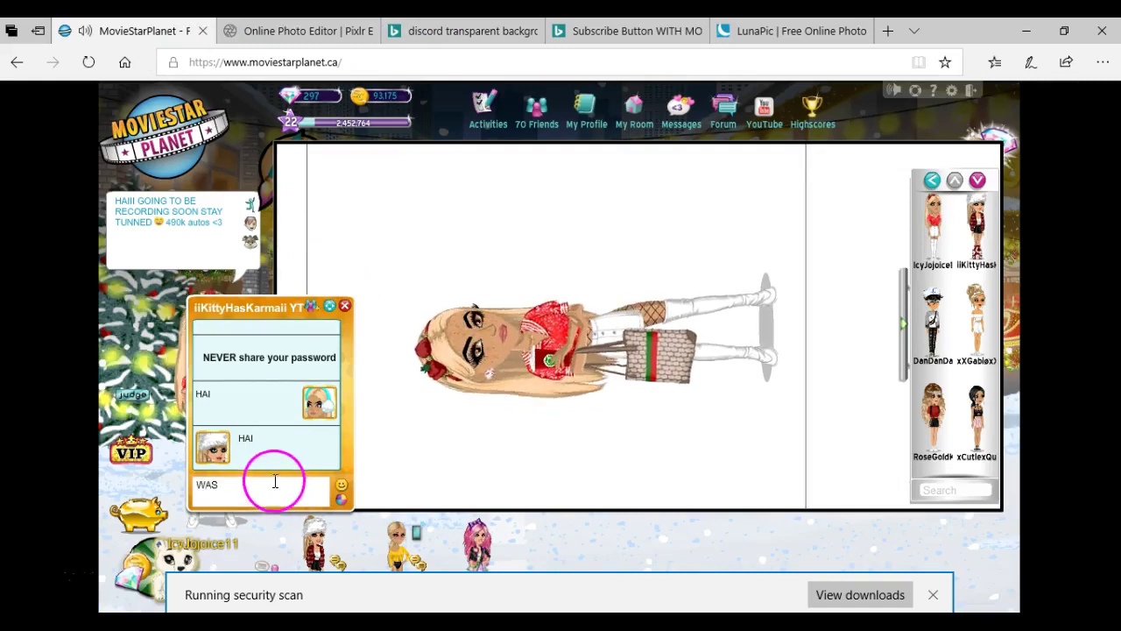
key(Return)
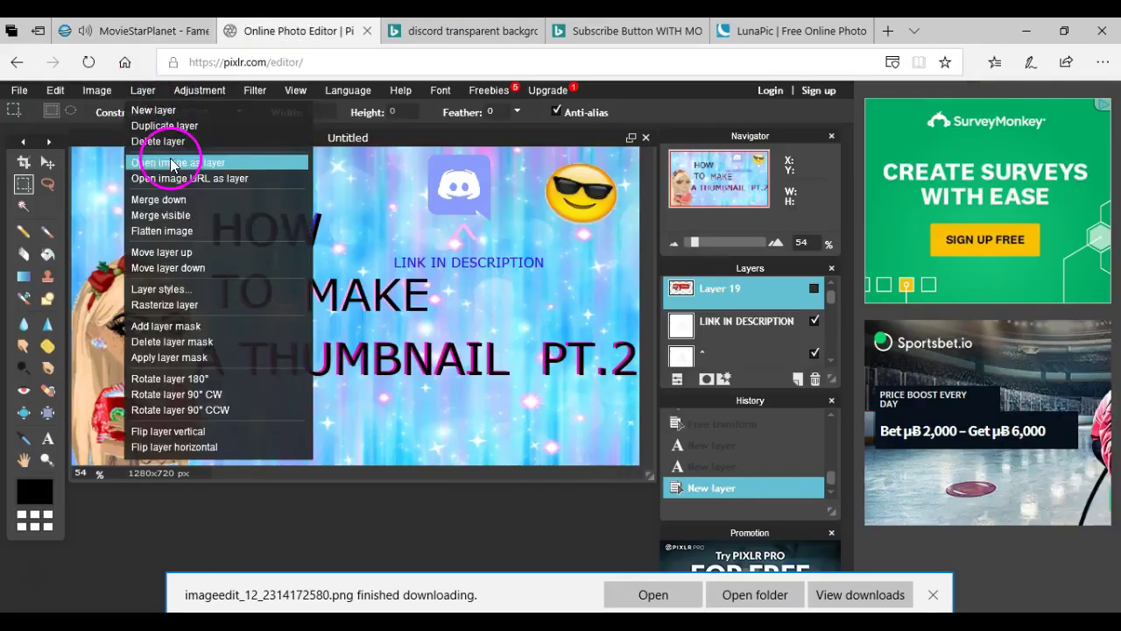
click(166, 157)
drag(561, 166, 526, 318)
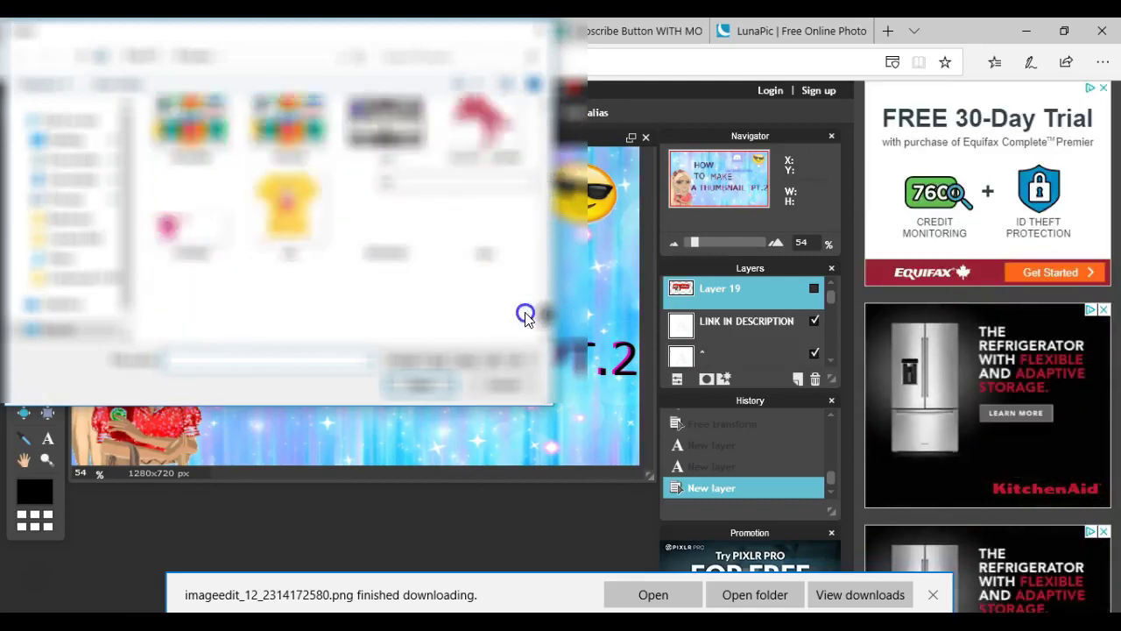
click(75, 186)
click(403, 260)
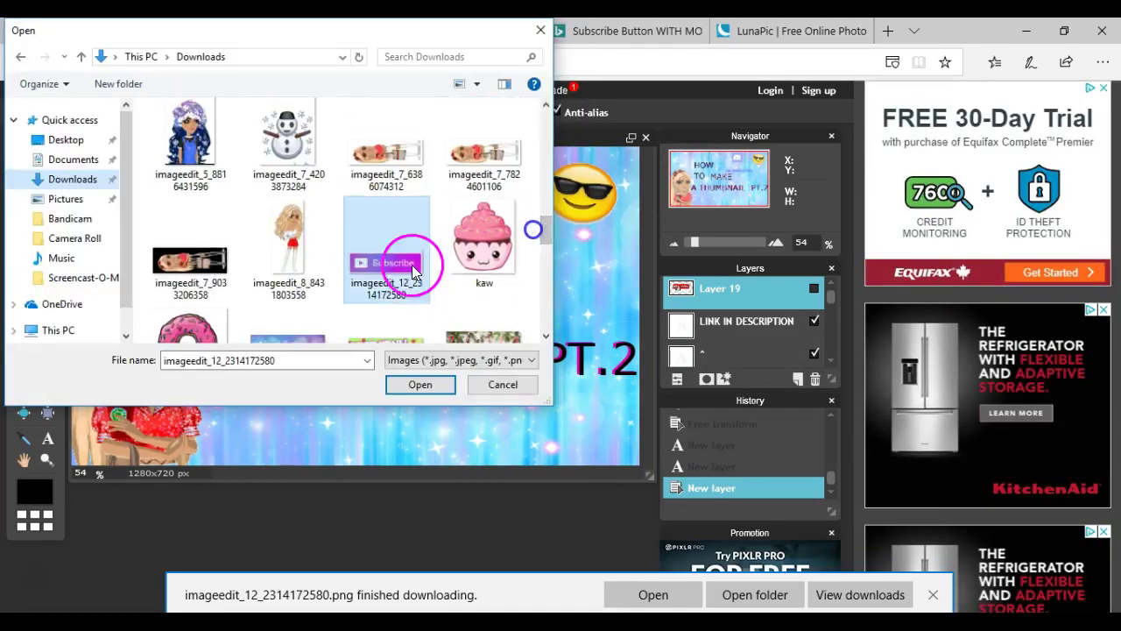
click(417, 382)
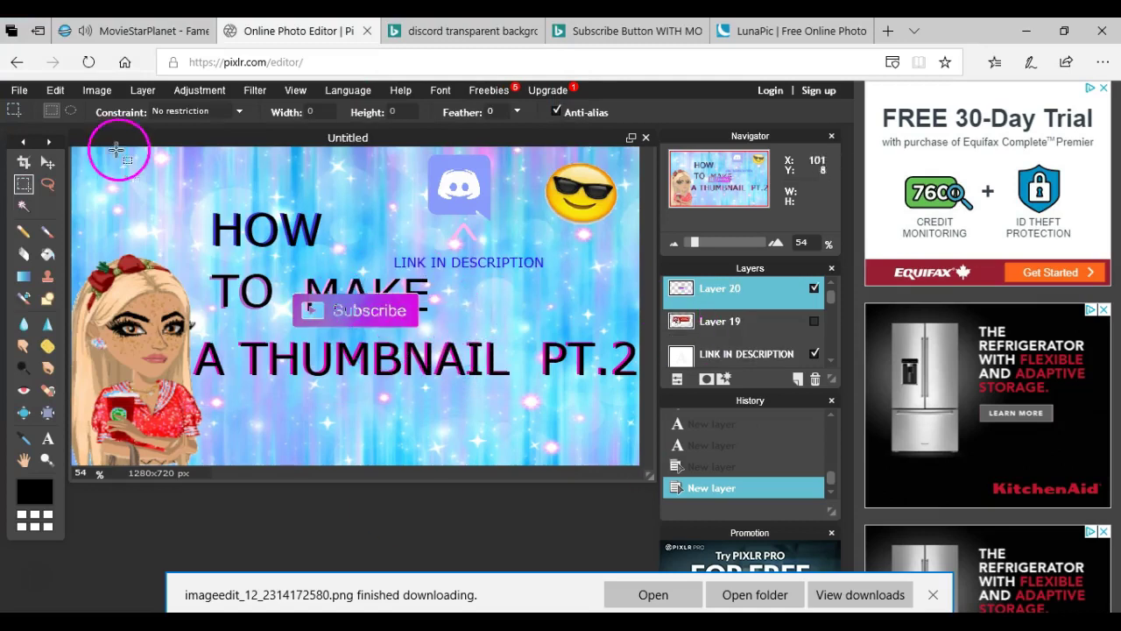
Move and resize the Subscribe button into the thumbnail's top-left corner with Free transform.
click(55, 90)
click(88, 263)
drag(317, 316, 123, 183)
drag(219, 193, 212, 185)
click(380, 388)
click(933, 595)
click(140, 31)
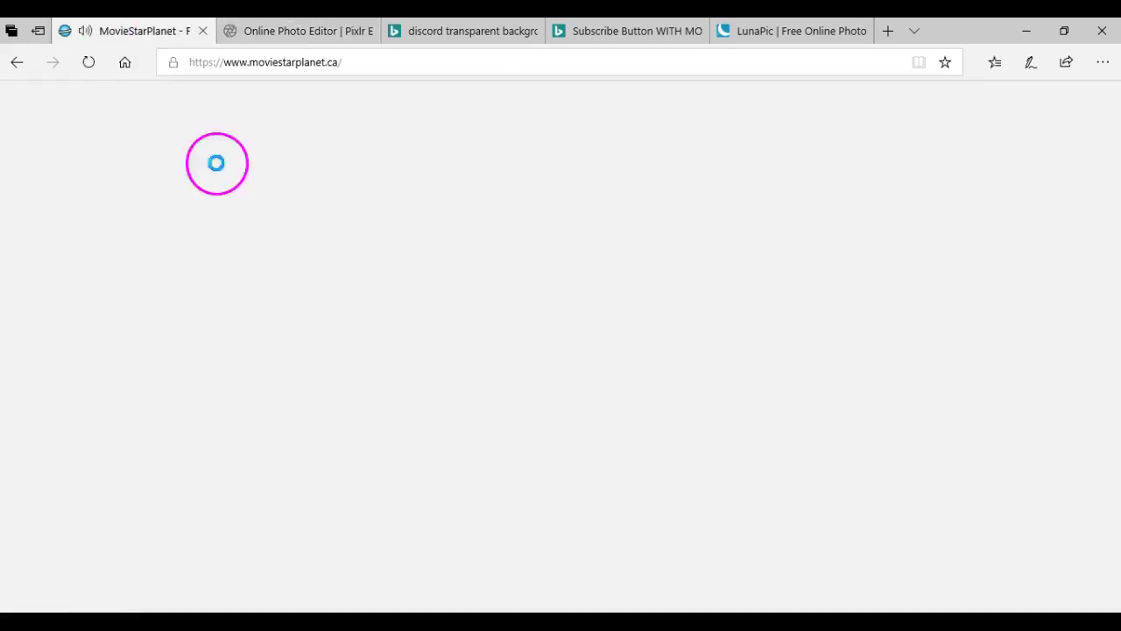
Type 'NOTH' in the MovieStarPlanet chat, dismissing the battery alert, then return to Pixlr.
text(N)
click(328, 393)
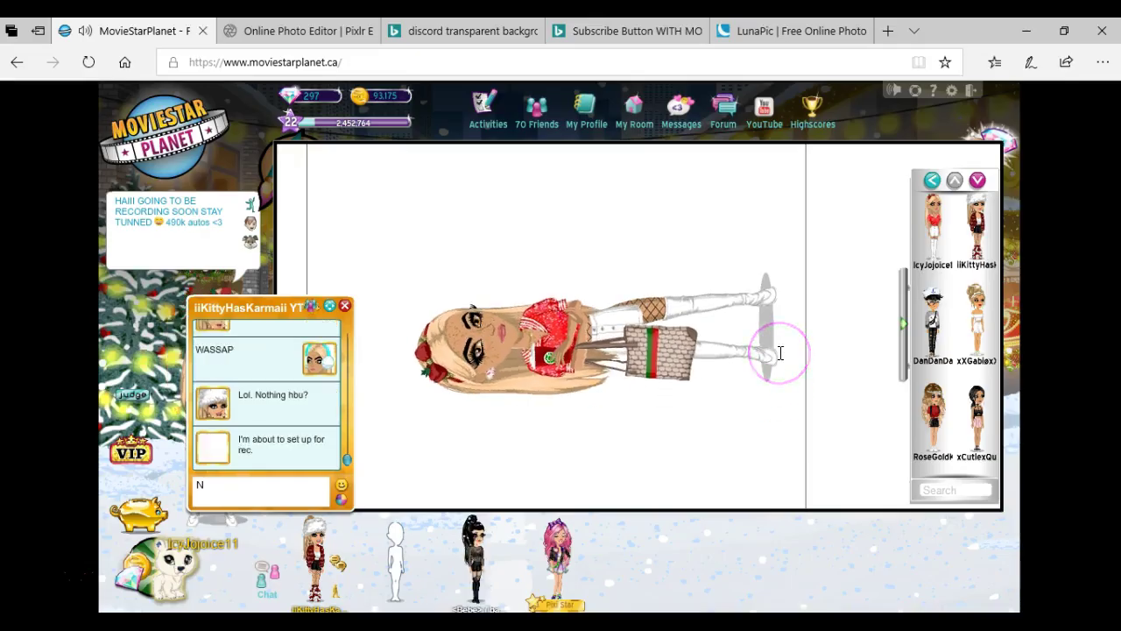
text(OTH)
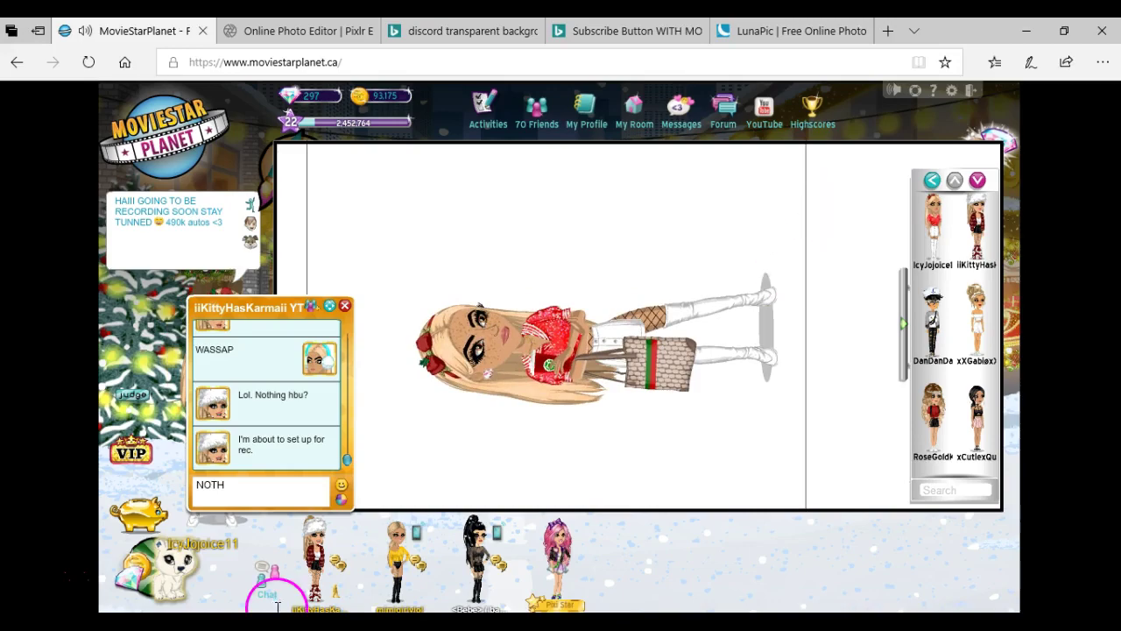
key(ctrl+Tab)
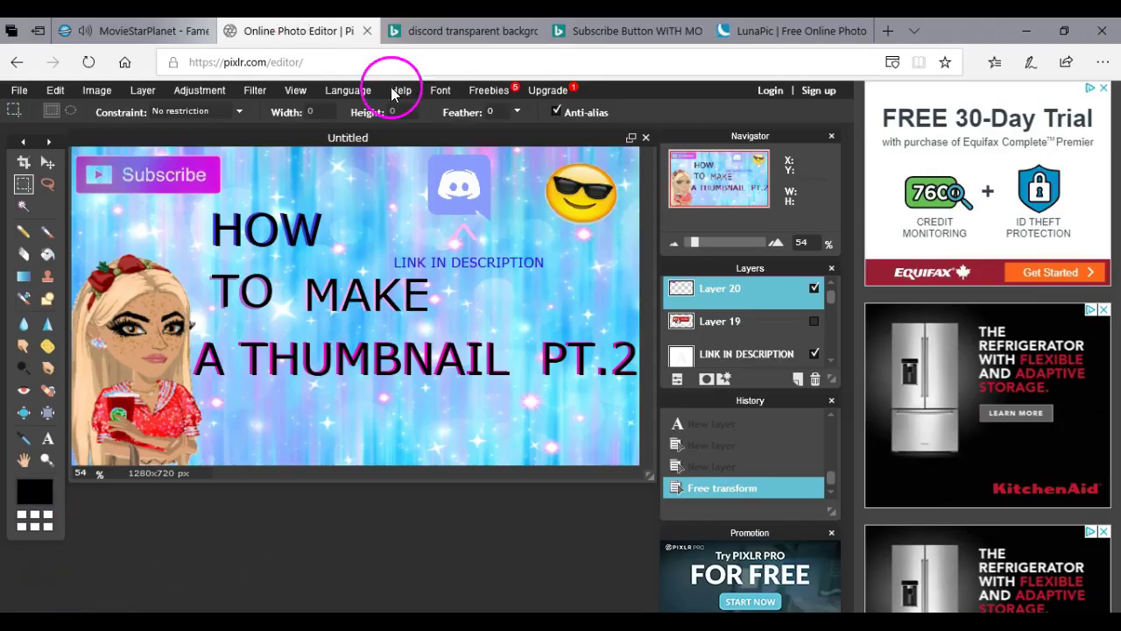
Drag an element into a new position on the thumbnail, then bring up the File menu.
drag(262, 174, 216, 166)
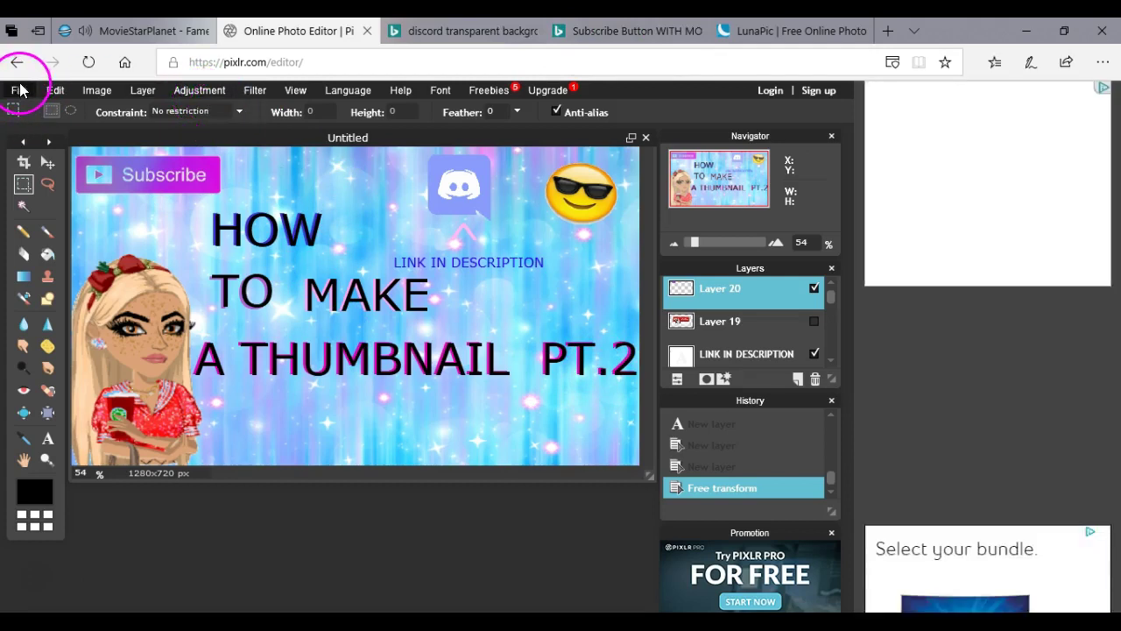
click(16, 84)
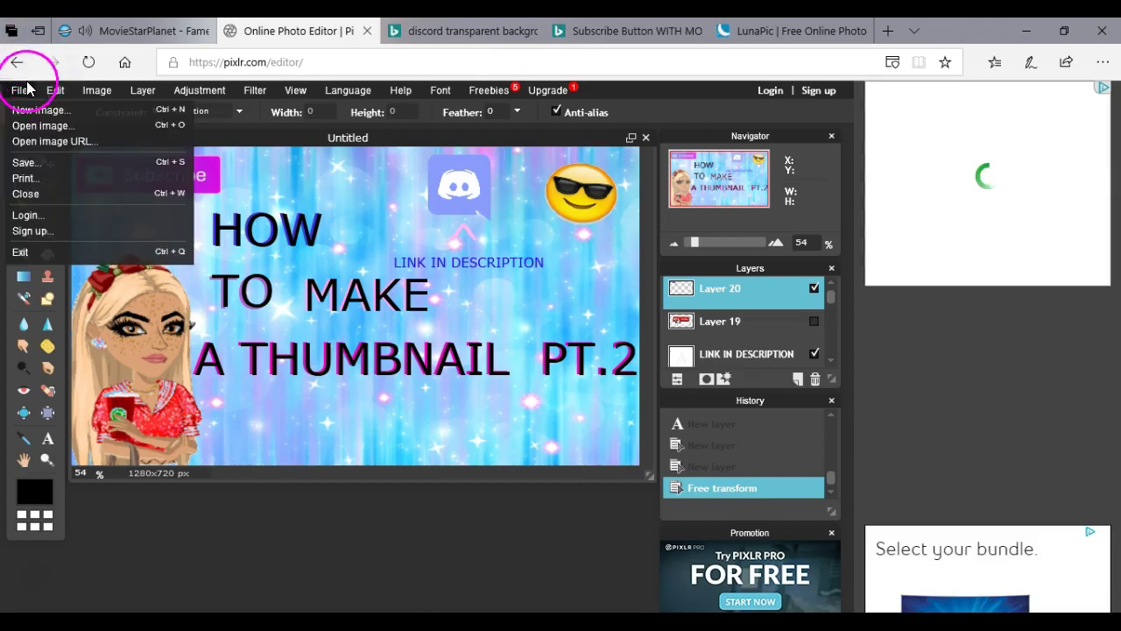
Open the 'THUMBNAIL ART' image from the Downloads folder.
click(63, 131)
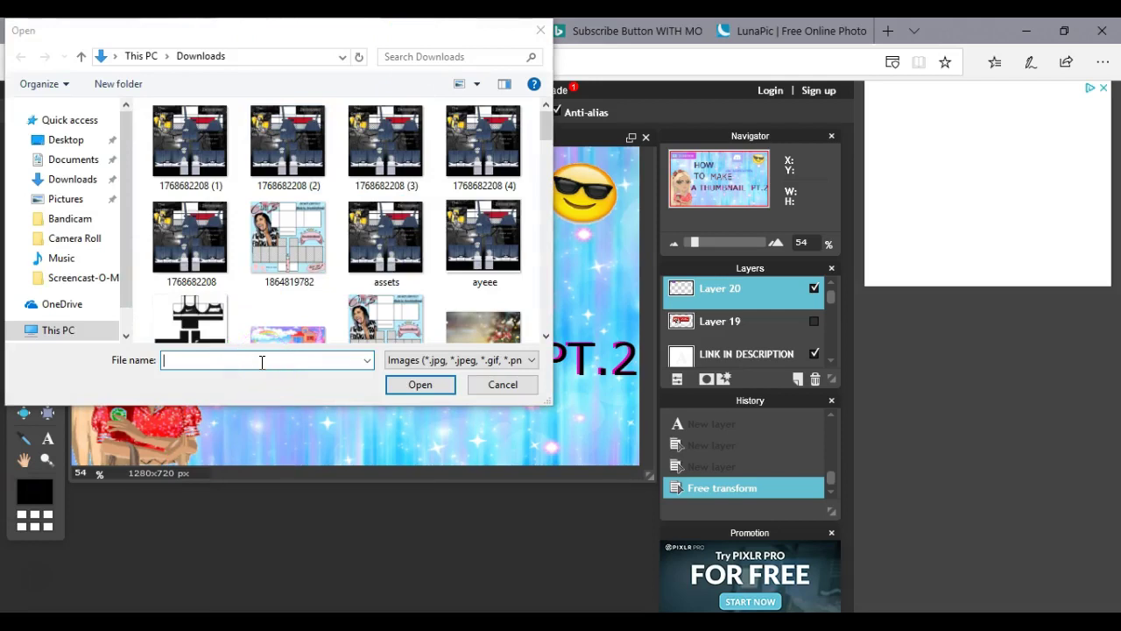
click(262, 361)
text(THUMBNAIL)
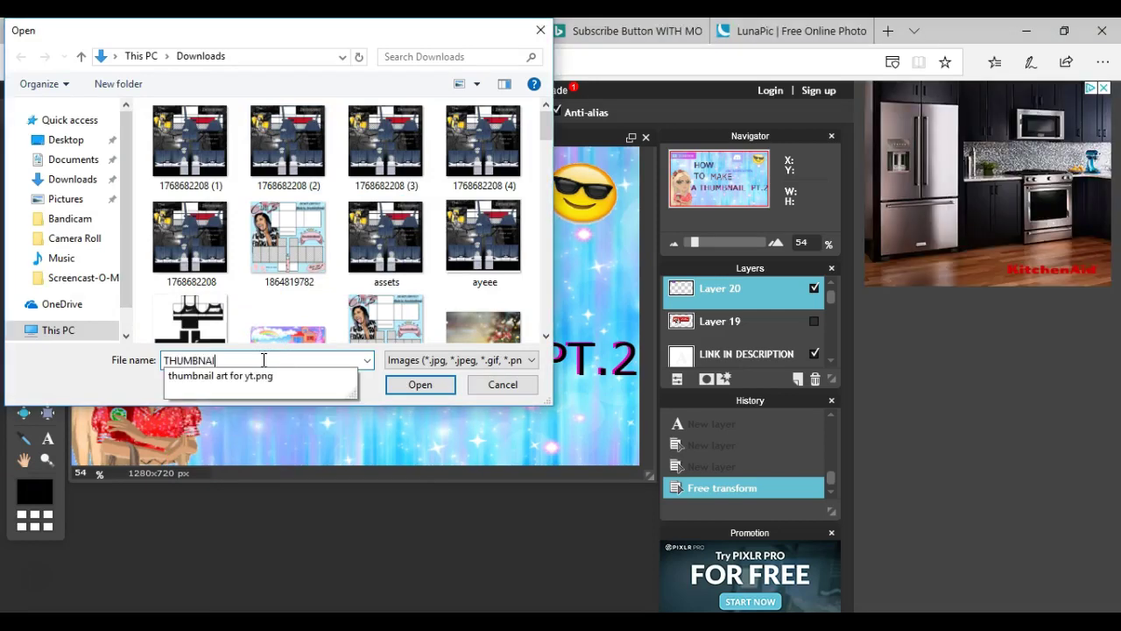
text( ART)
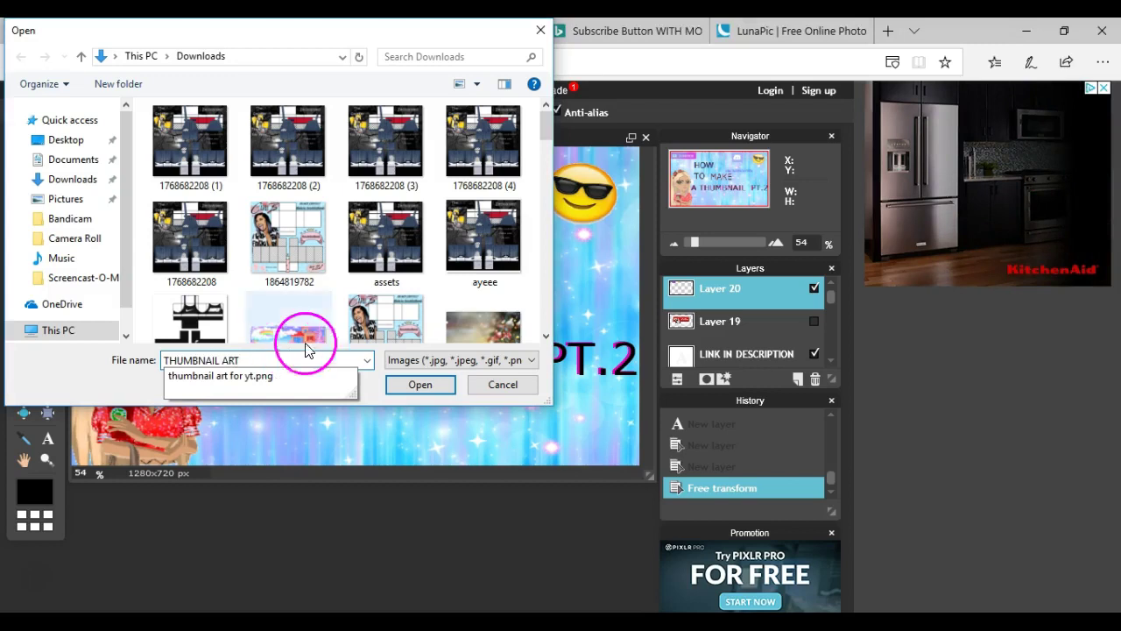
click(405, 390)
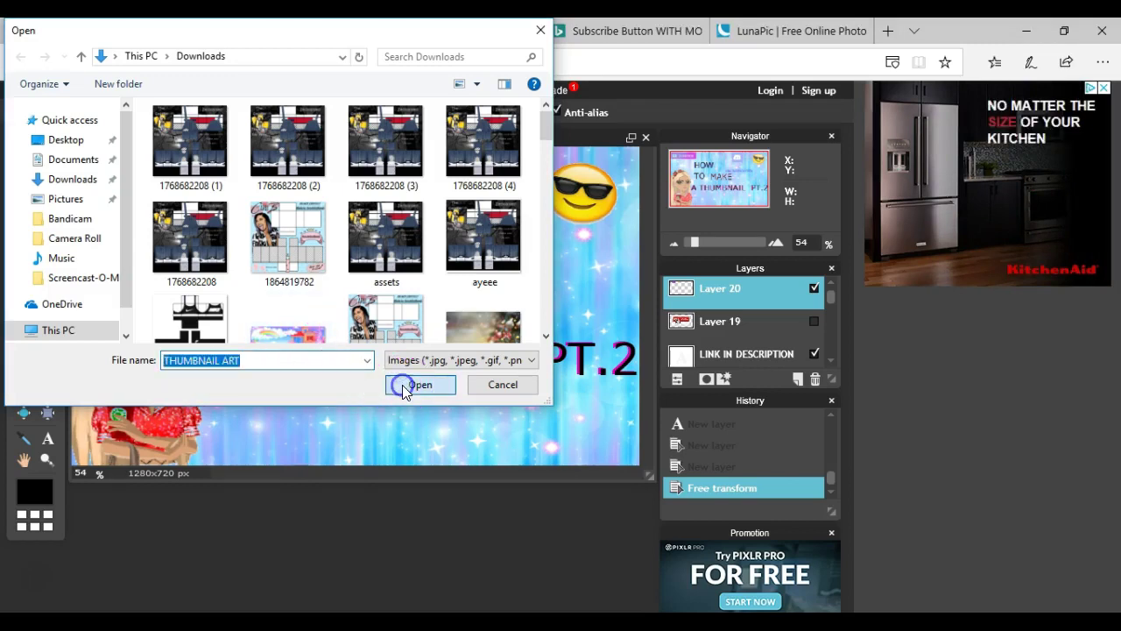